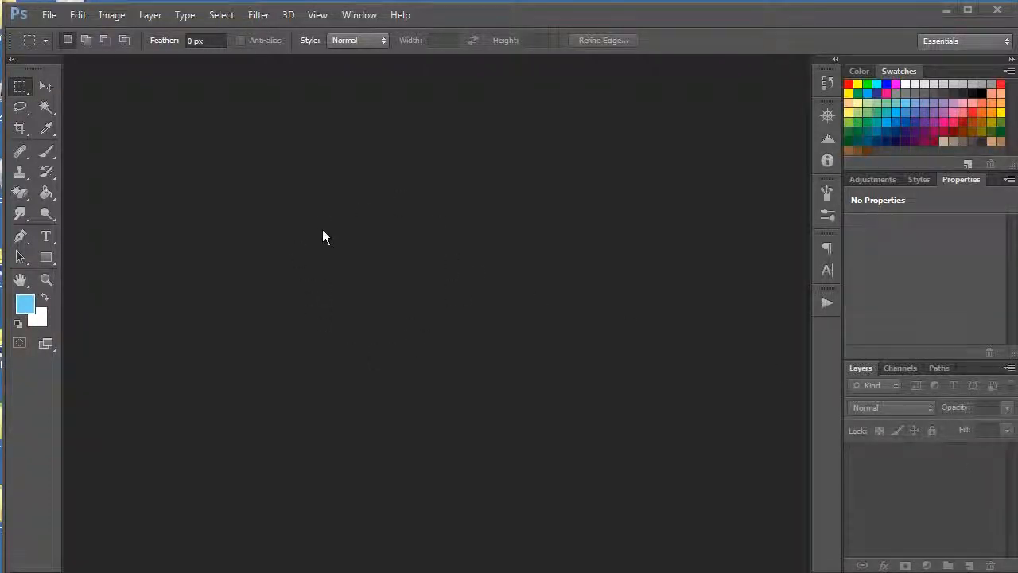
Activate the Brush tool and reset the brush presets to the default set.
{"action": "left_click", "coordinate": [46, 152]}
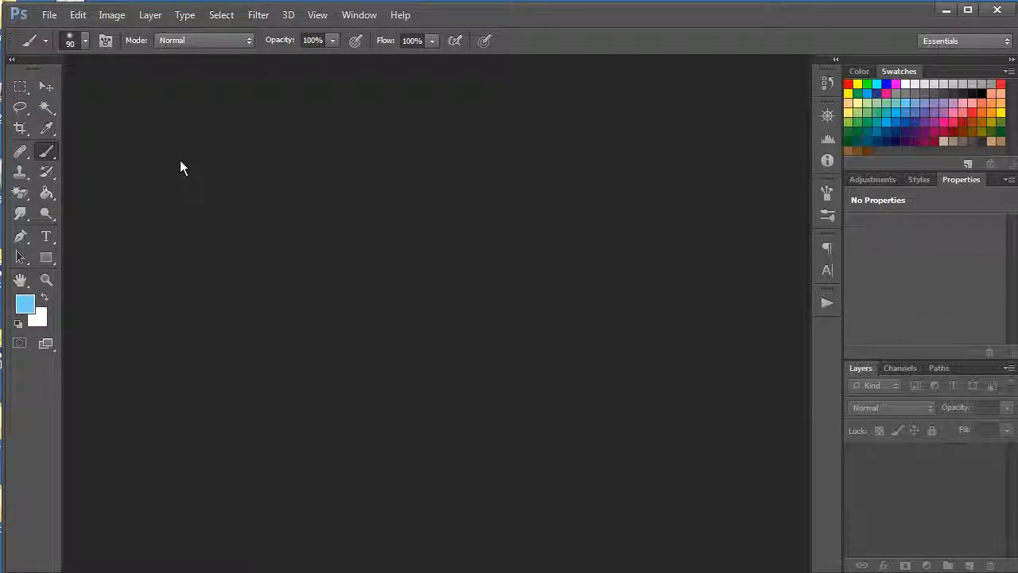
{"action": "left_click", "coordinate": [85, 40]}
{"action": "mouse_move", "coordinate": [184, 175]}
{"action": "left_mouse_down"}
{"action": "mouse_move", "coordinate": [188, 245]}
{"action": "mouse_move", "coordinate": [186, 139]}
{"action": "left_mouse_up"}
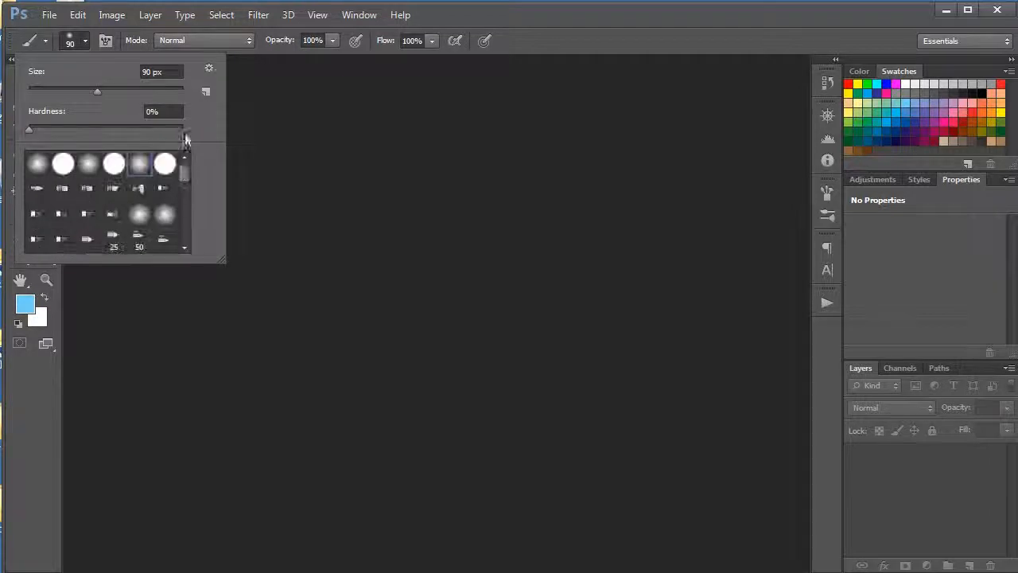
{"action": "left_click", "coordinate": [208, 67]}
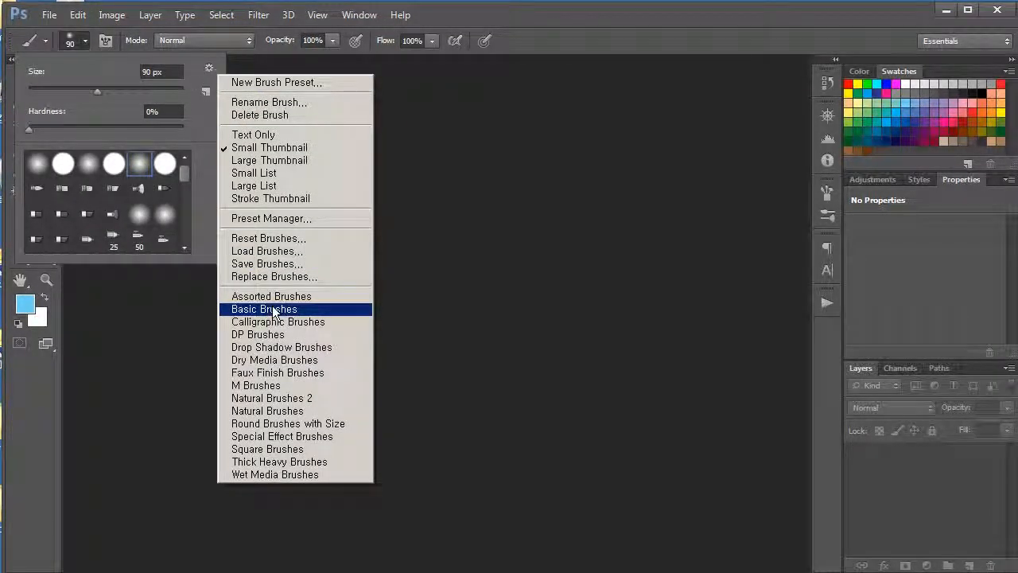
{"action": "left_click", "coordinate": [297, 238]}
{"action": "left_click", "coordinate": [450, 240]}
{"action": "mouse_move", "coordinate": [185, 174]}
{"action": "left_mouse_down"}
{"action": "mouse_move", "coordinate": [188, 241]}
{"action": "mouse_move", "coordinate": [191, 166]}
{"action": "left_mouse_up"}
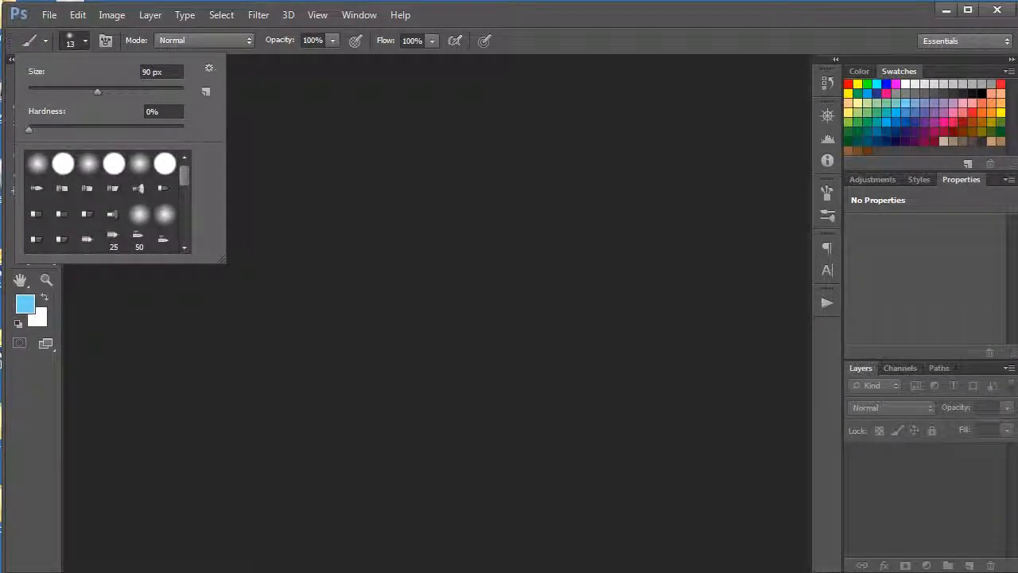
Switch to WinRAR with handmade_brush.zip open and move its window into full view.
{"action": "key", "text": "alt+Tab"}
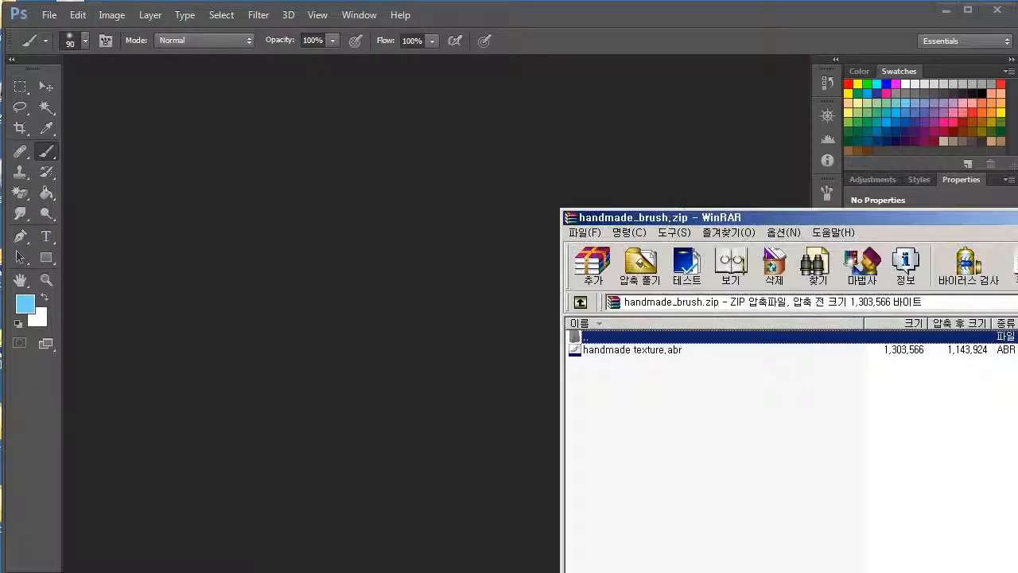
{"action": "left_click_drag", "start_coordinate": [918, 225], "coordinate": [630, 97]}
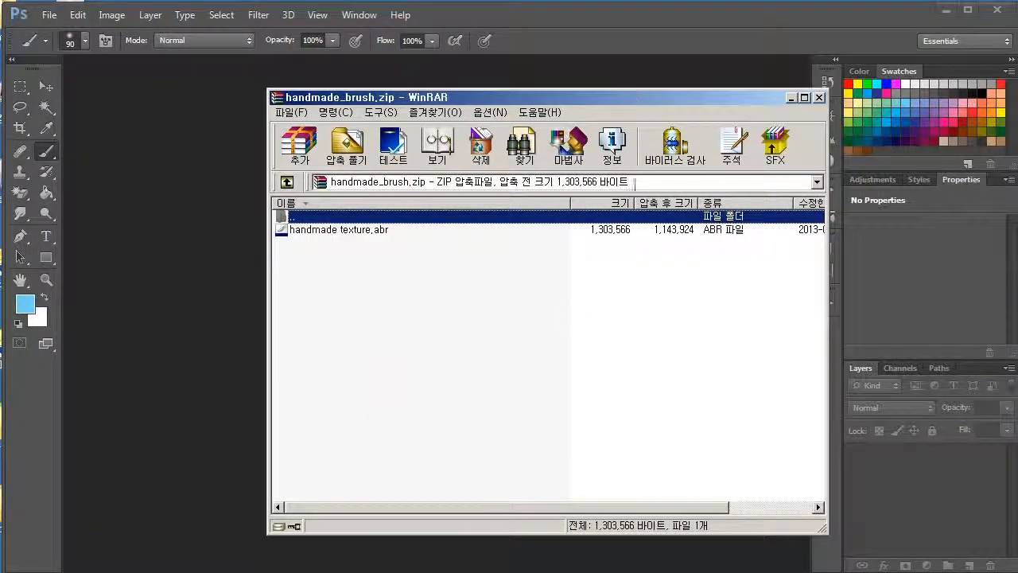
Switch to the browser, open the 자료실/포토샵 관련 자료 category on nori-sum.tistory.com to view its brush downloads, and minimize the browser.
{"action": "key", "text": "alt+Tab"}
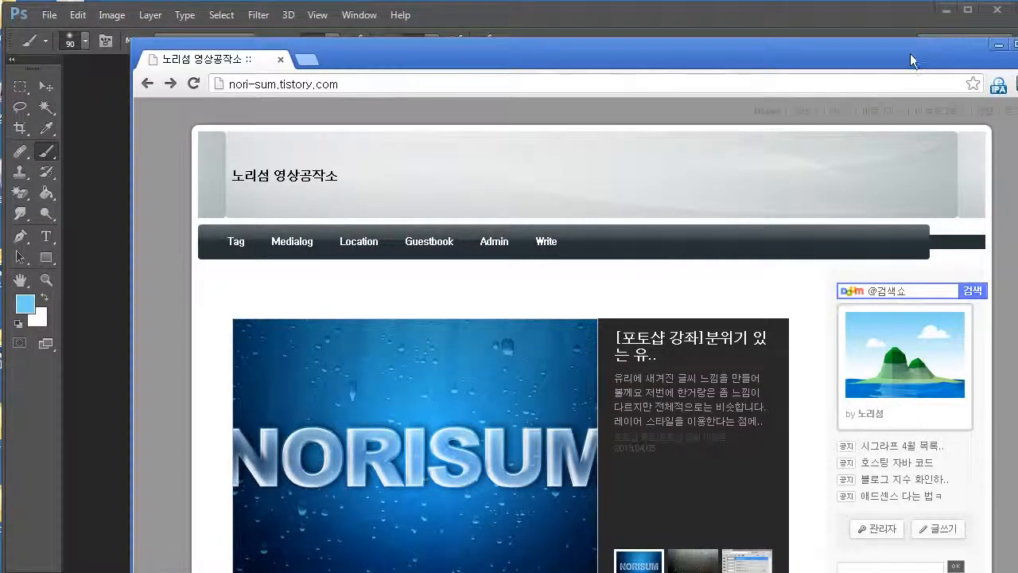
{"action": "left_click_drag", "start_coordinate": [911, 61], "coordinate": [755, 45]}
{"action": "scroll", "coordinate": [730, 429], "scroll_direction": "down", "scroll_amount": 5}
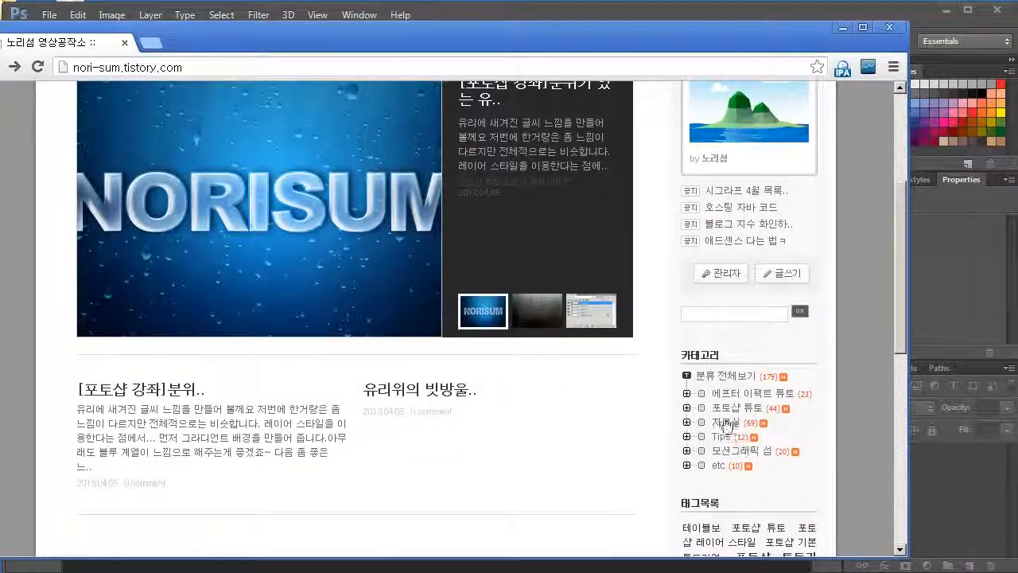
{"action": "left_click", "coordinate": [687, 408]}
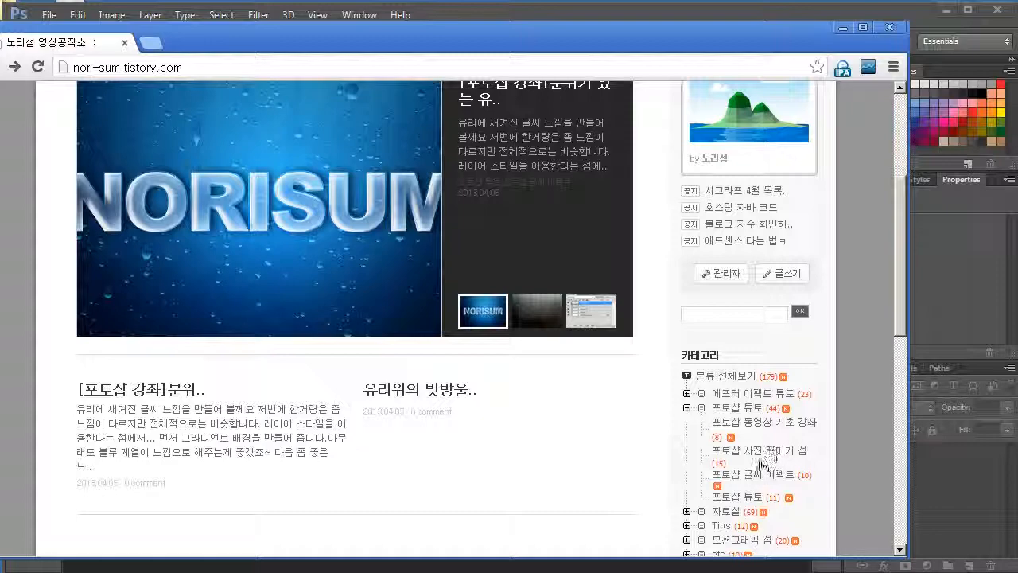
{"action": "left_click", "coordinate": [687, 513]}
{"action": "scroll", "coordinate": [732, 469], "scroll_direction": "down", "scroll_amount": 2}
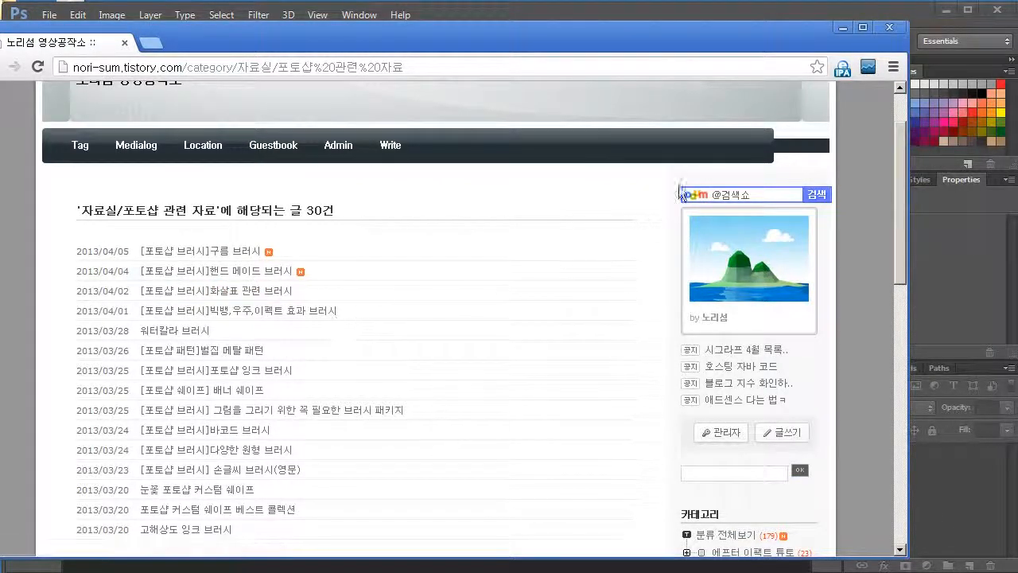
{"action": "left_click", "coordinate": [839, 28]}
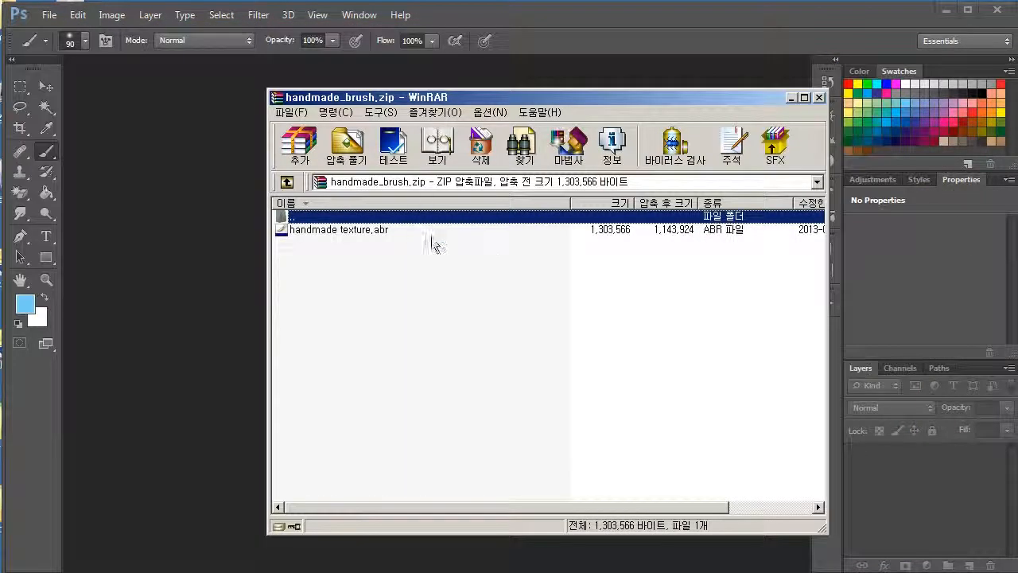
Open handmade texture.abr from the archive to load its brushes into Photoshop, and check the brush presets.
{"action": "double_click", "coordinate": [341, 231]}
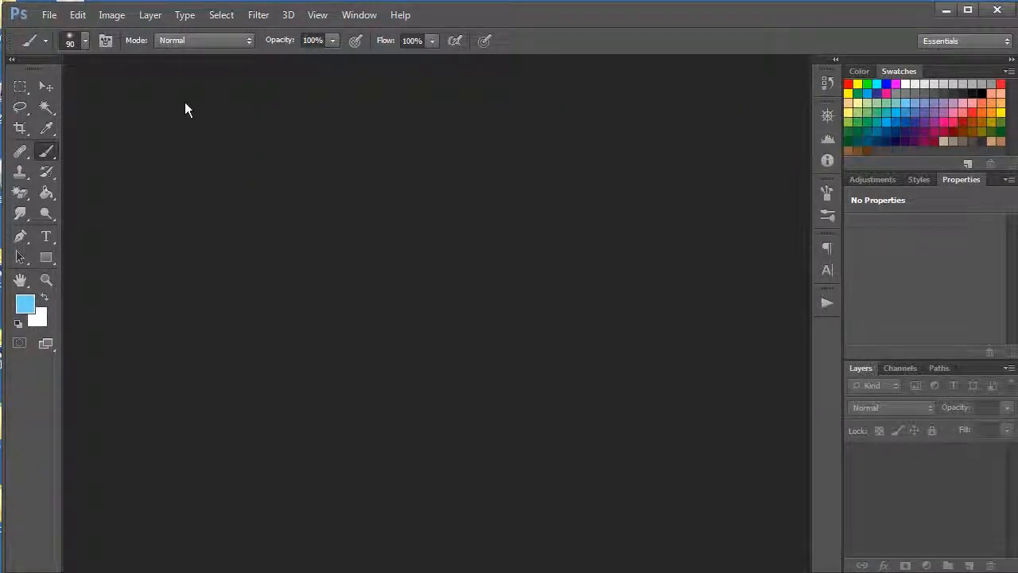
{"action": "left_click", "coordinate": [83, 41]}
{"action": "mouse_move", "coordinate": [184, 163]}
{"action": "left_mouse_down"}
{"action": "mouse_move", "coordinate": [187, 232]}
{"action": "mouse_move", "coordinate": [184, 204]}
{"action": "mouse_move", "coordinate": [177, 235]}
{"action": "mouse_move", "coordinate": [186, 141]}
{"action": "mouse_move", "coordinate": [186, 268]}
{"action": "mouse_move", "coordinate": [173, 168]}
{"action": "left_mouse_up"}
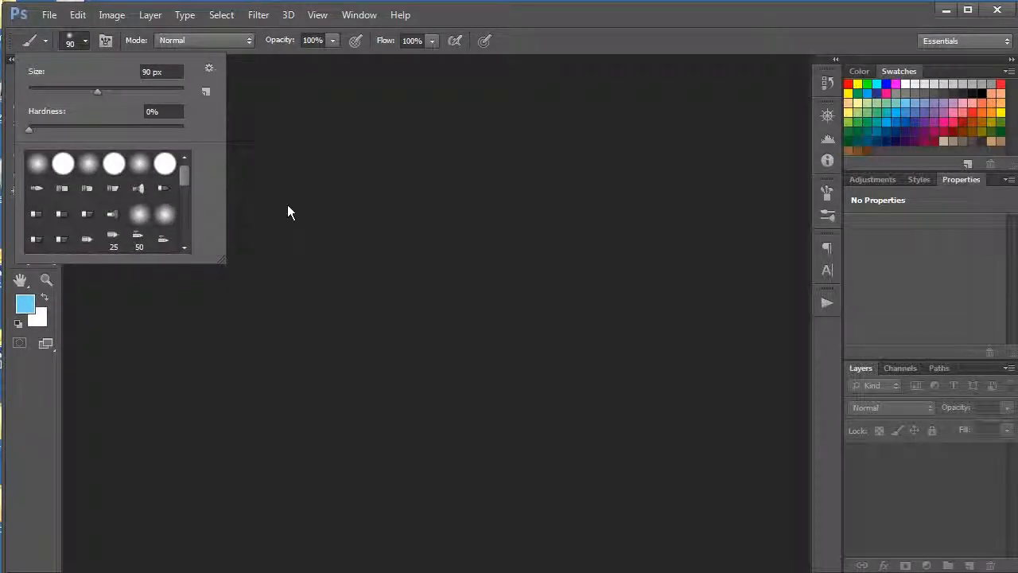
{"action": "left_click", "coordinate": [82, 40]}
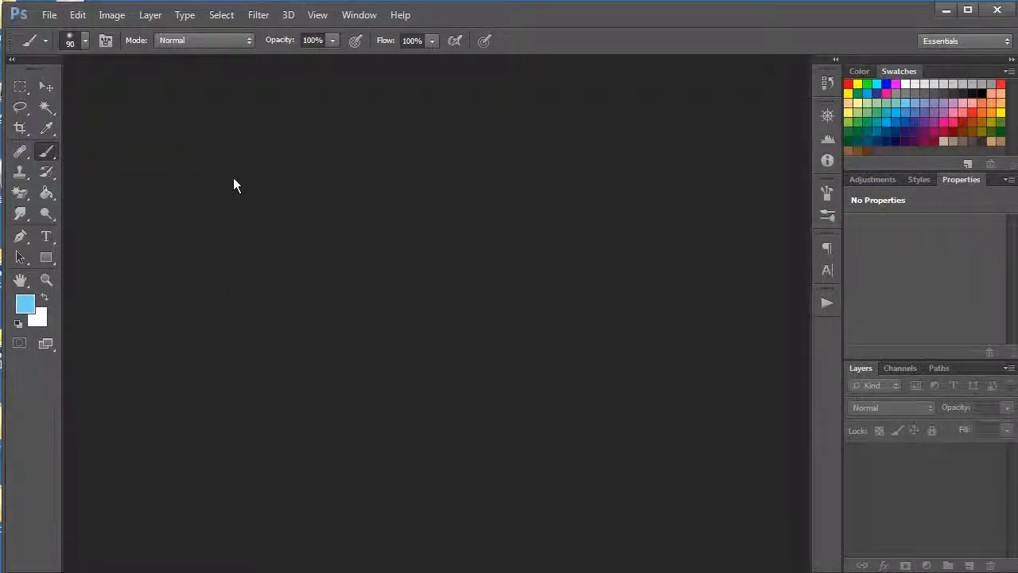
Create a new document 960 pixels wide and 540 pixels high, and float it in its own window.
{"action": "key", "text": "ctrl+n"}
{"action": "left_click_drag", "start_coordinate": [319, 238], "coordinate": [295, 237]}
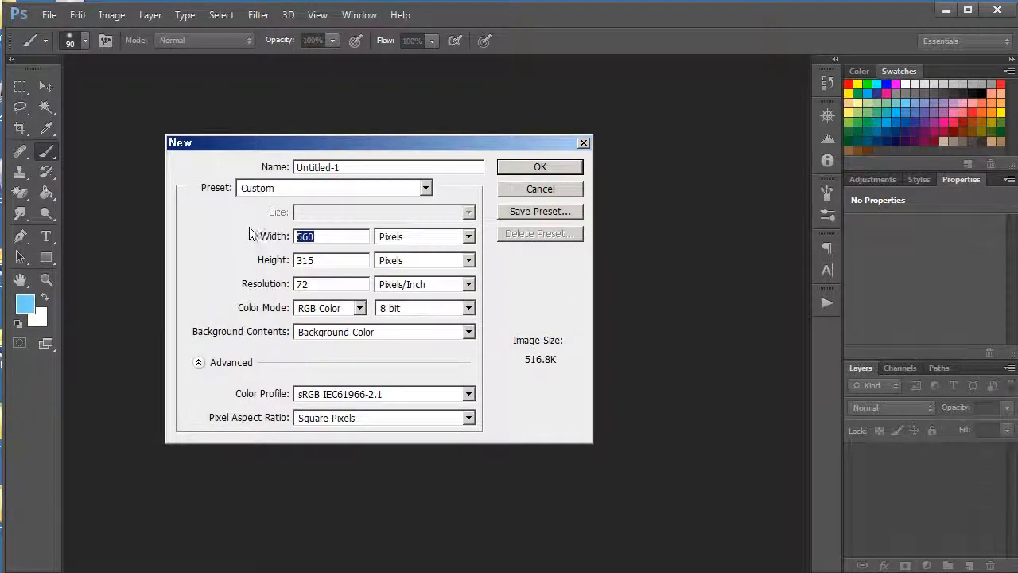
{"action": "type", "text": "960"}
{"action": "key", "text": "Tab"}
{"action": "type", "text": "540"}
{"action": "key", "text": "Return"}
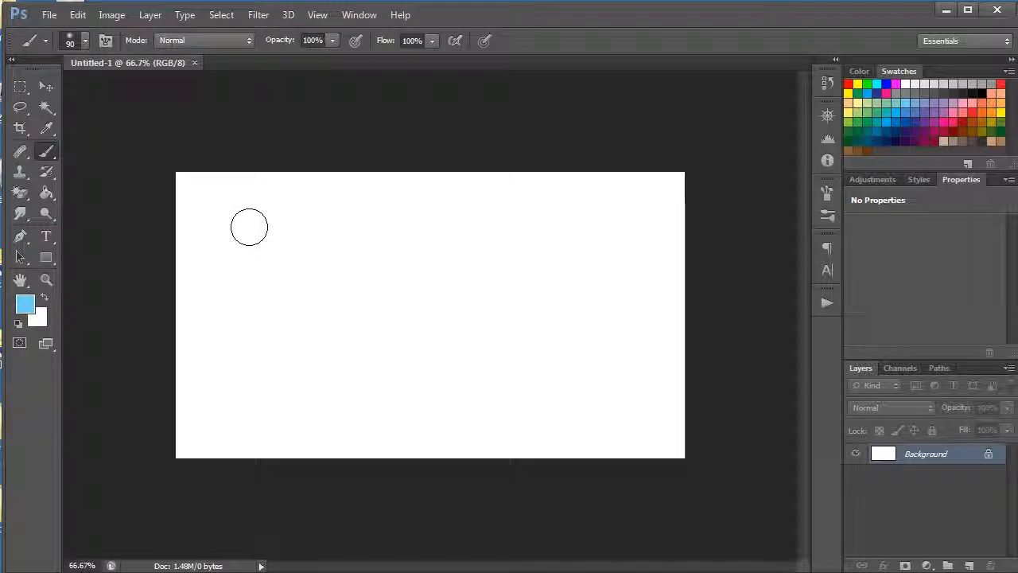
{"action": "left_click_drag", "start_coordinate": [138, 62], "coordinate": [141, 80]}
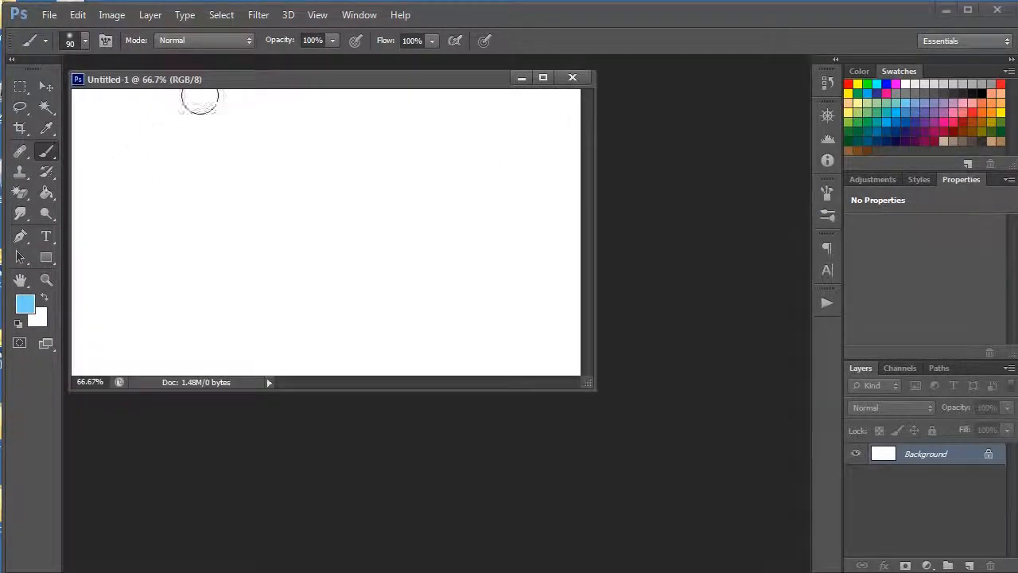
{"action": "left_click_drag", "start_coordinate": [238, 80], "coordinate": [271, 106]}
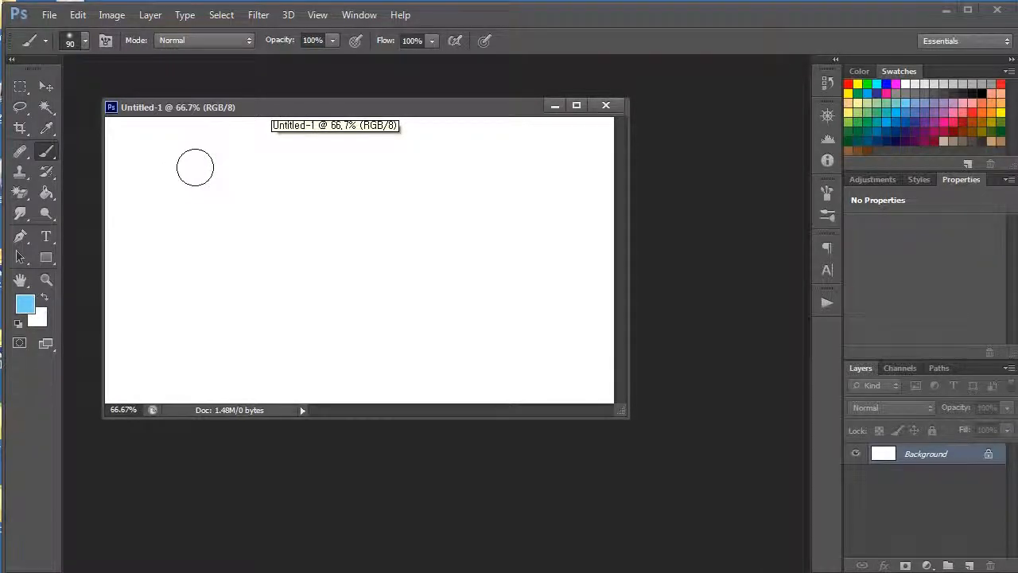
Try a soft blue brush stroke on the Background layer and undo it.
{"action": "left_click_drag", "start_coordinate": [266, 286], "coordinate": [453, 293]}
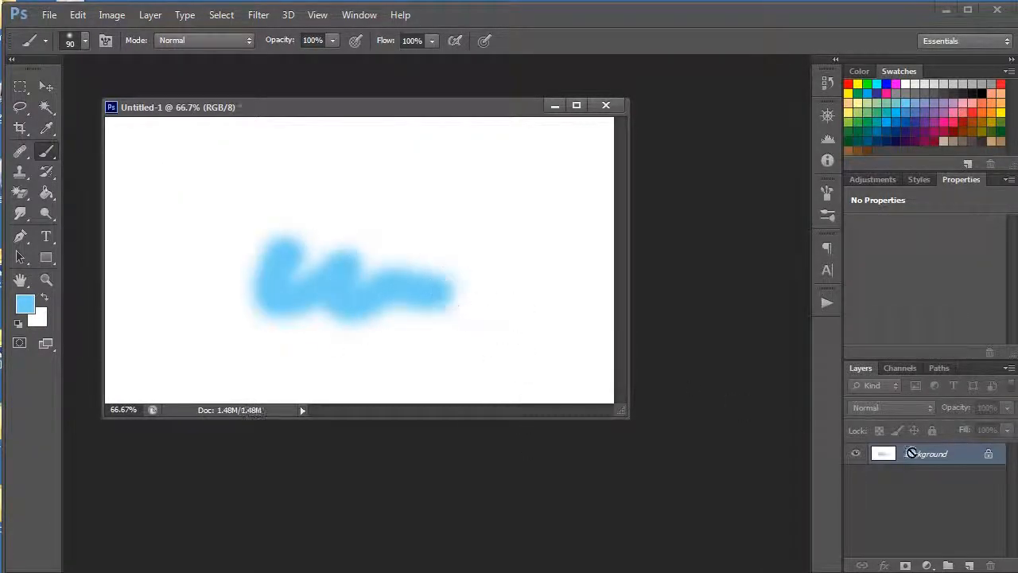
{"action": "key", "text": "ctrl+z"}
Add a new layer above the Background and set up a 60 px hard round brush.
{"action": "left_click", "coordinate": [968, 565]}
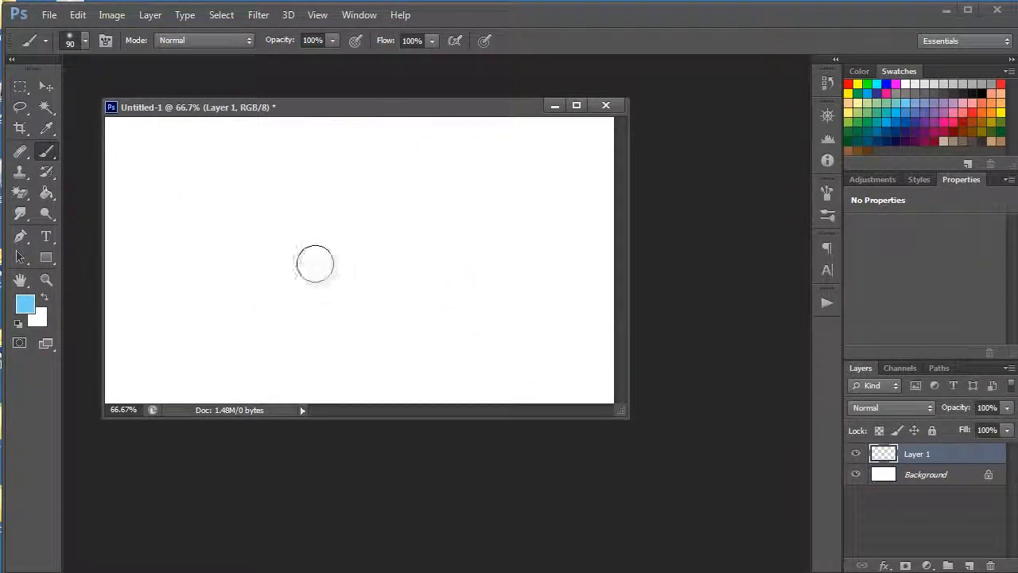
{"action": "key", "text": "bracketleft"}
{"action": "key", "text": "bracketleft"}
{"action": "key", "text": "bracketleft"}
{"action": "left_click", "coordinate": [80, 44]}
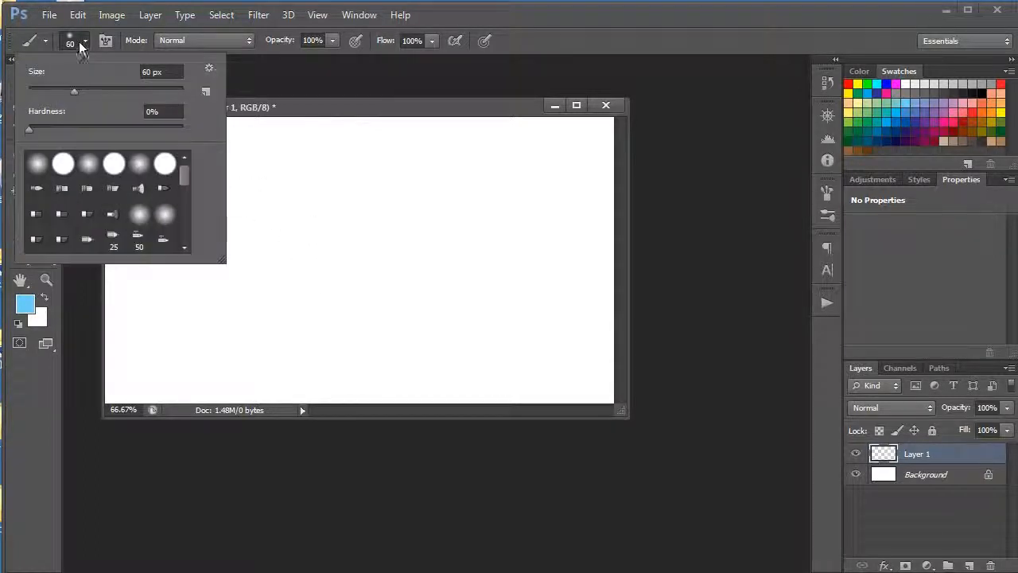
{"action": "left_click", "coordinate": [370, 104]}
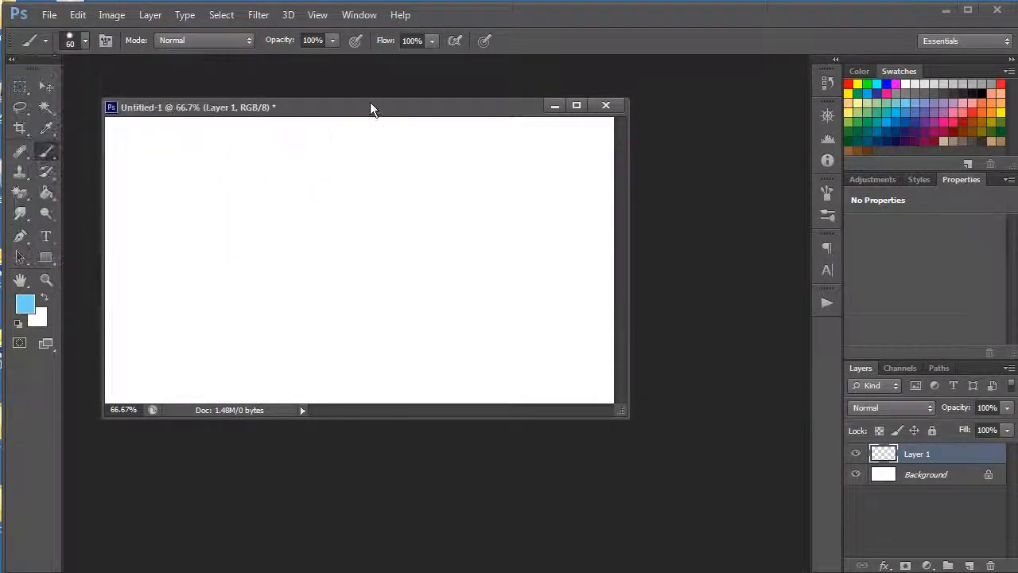
{"action": "mouse_move", "coordinate": [263, 198]}
{"action": "left_mouse_down"}
{"action": "mouse_move", "coordinate": [374, 238]}
{"action": "mouse_move", "coordinate": [506, 236]}
{"action": "left_mouse_up"}
{"action": "mouse_move", "coordinate": [170, 282]}
{"action": "left_mouse_down"}
{"action": "mouse_move", "coordinate": [254, 246]}
{"action": "mouse_move", "coordinate": [460, 236]}
{"action": "left_mouse_up"}
{"action": "key", "text": "ctrl+alt+z"}
{"action": "key", "text": "ctrl+alt+z"}
Paint two wavy blue strokes across Layer 1 and overlap them with another blue stroke in Multiply mode.
{"action": "mouse_move", "coordinate": [170, 256]}
{"action": "left_mouse_down"}
{"action": "mouse_move", "coordinate": [234, 221]}
{"action": "mouse_move", "coordinate": [407, 223]}
{"action": "left_mouse_up"}
{"action": "left_click_drag", "start_coordinate": [208, 307], "coordinate": [489, 278]}
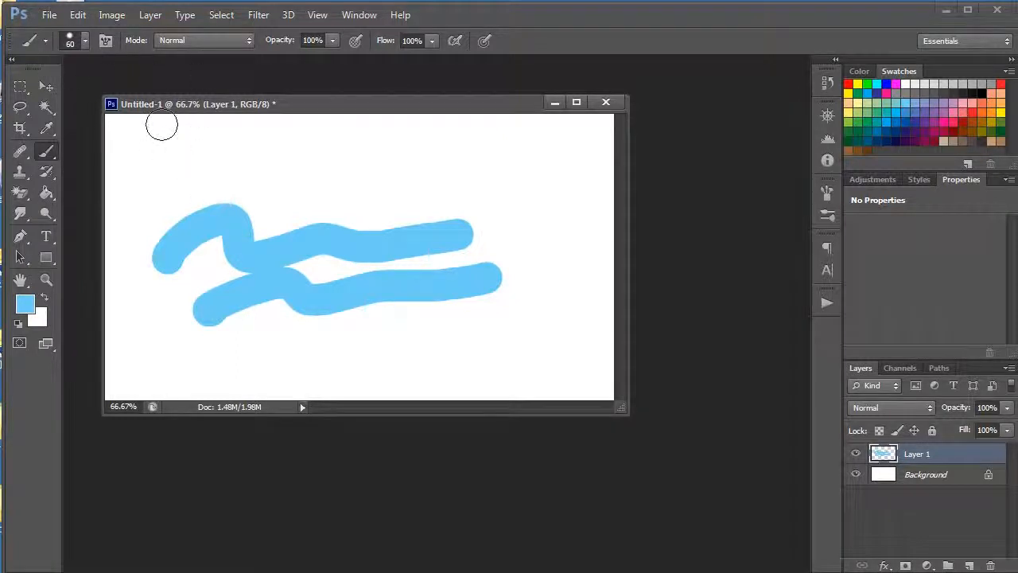
{"action": "left_click", "coordinate": [247, 40]}
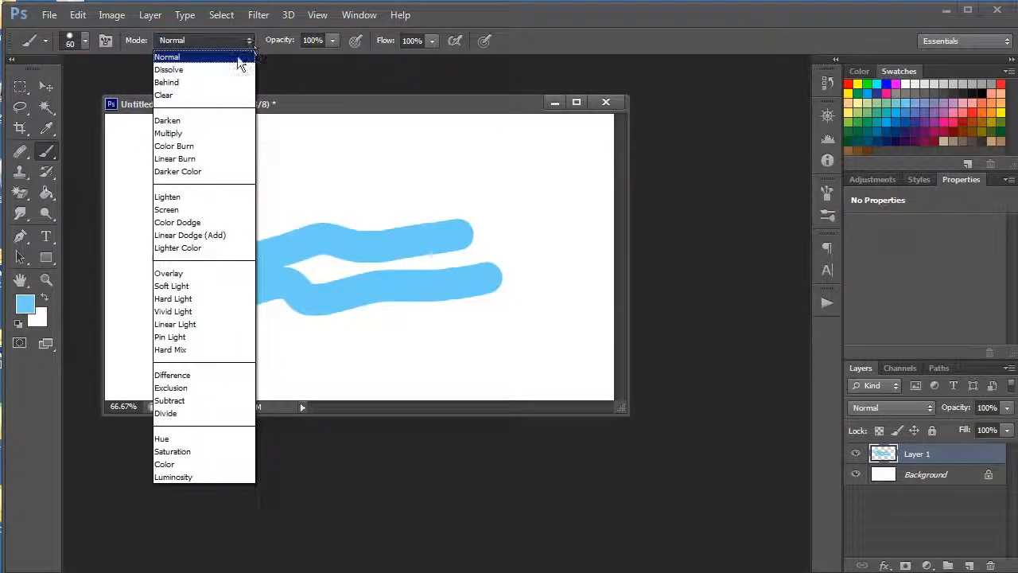
{"action": "left_click", "coordinate": [204, 134]}
{"action": "mouse_move", "coordinate": [270, 209]}
{"action": "left_mouse_down"}
{"action": "mouse_move", "coordinate": [284, 228]}
{"action": "mouse_move", "coordinate": [398, 272]}
{"action": "mouse_move", "coordinate": [521, 256]}
{"action": "left_mouse_up"}
Try a brush stroke in Clear mode across the blue strokes and undo it.
{"action": "left_click", "coordinate": [191, 42]}
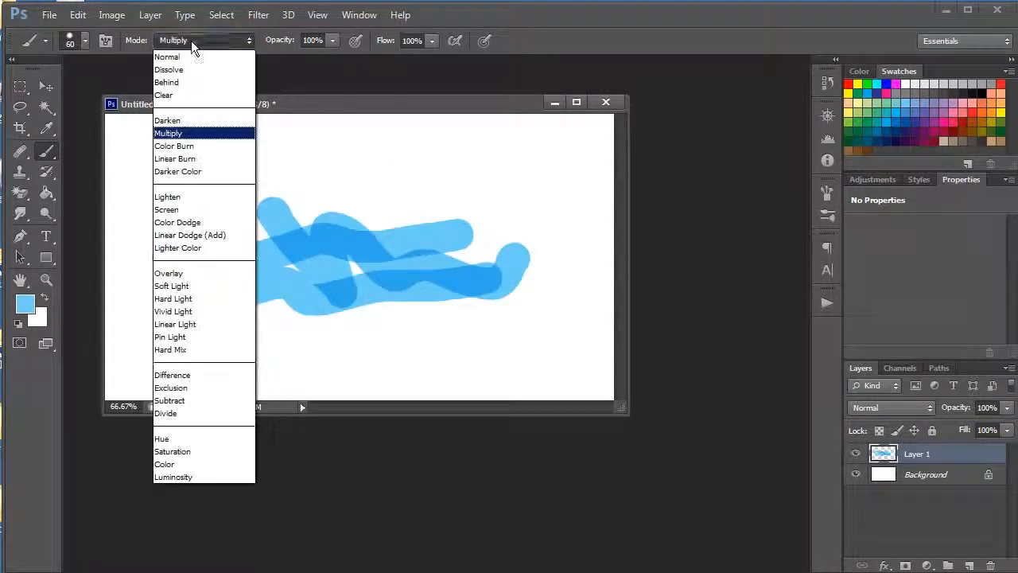
{"action": "left_click", "coordinate": [196, 93]}
{"action": "mouse_move", "coordinate": [278, 202]}
{"action": "left_mouse_down"}
{"action": "mouse_move", "coordinate": [304, 189]}
{"action": "mouse_move", "coordinate": [352, 265]}
{"action": "mouse_move", "coordinate": [467, 293]}
{"action": "mouse_move", "coordinate": [509, 269]}
{"action": "left_mouse_up"}
{"action": "key", "text": "ctrl+z"}
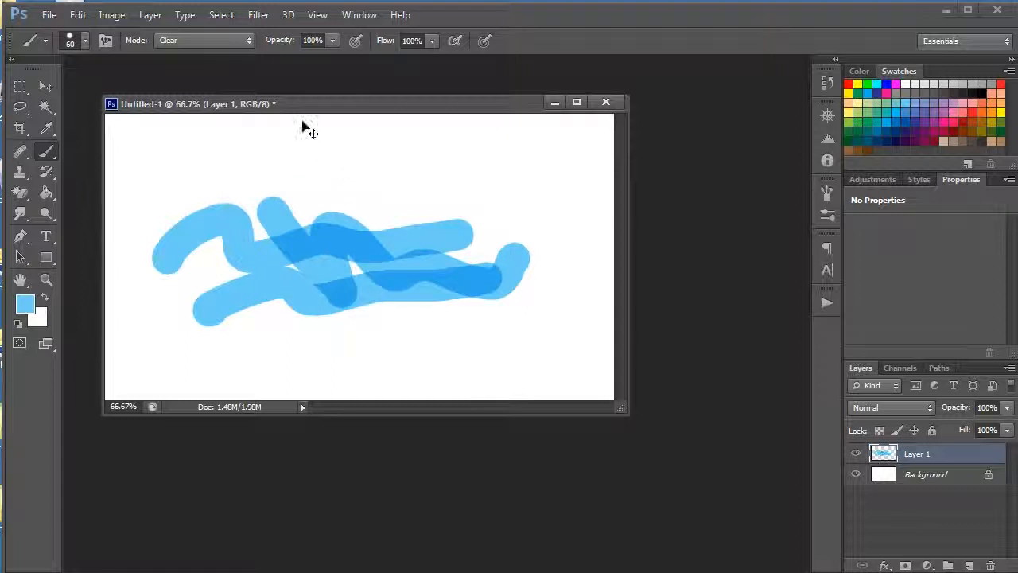
Set the brush mode to Screen and paint a wavy blue stroke over the existing strokes.
{"action": "left_click", "coordinate": [231, 43]}
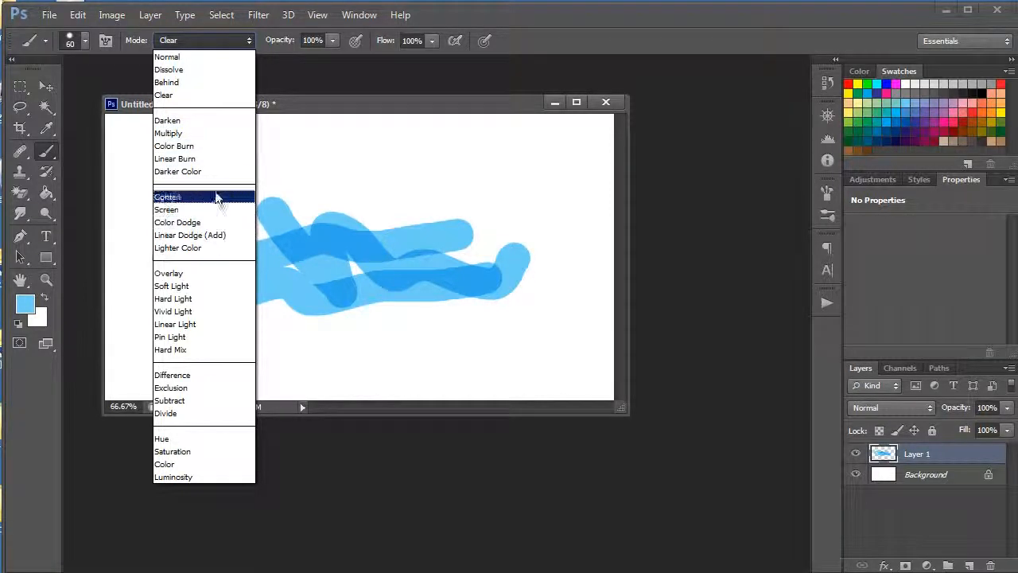
{"action": "left_click", "coordinate": [213, 210]}
{"action": "mouse_move", "coordinate": [250, 231]}
{"action": "left_mouse_down"}
{"action": "mouse_move", "coordinate": [329, 262]}
{"action": "mouse_move", "coordinate": [463, 237]}
{"action": "left_mouse_up"}
Set the brush mode to Behind and paint blue strokes and a large pinkish-red area beneath the existing strokes.
{"action": "left_click", "coordinate": [185, 42]}
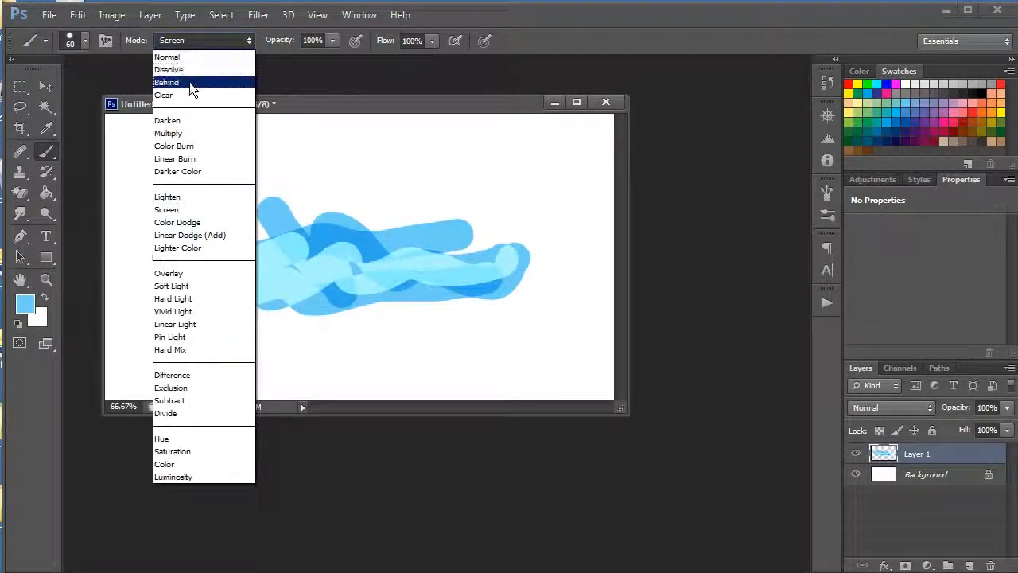
{"action": "left_click", "coordinate": [189, 82]}
{"action": "mouse_move", "coordinate": [398, 173]}
{"action": "left_mouse_down"}
{"action": "mouse_move", "coordinate": [346, 343]}
{"action": "mouse_move", "coordinate": [444, 201]}
{"action": "mouse_move", "coordinate": [440, 263]}
{"action": "left_mouse_up"}
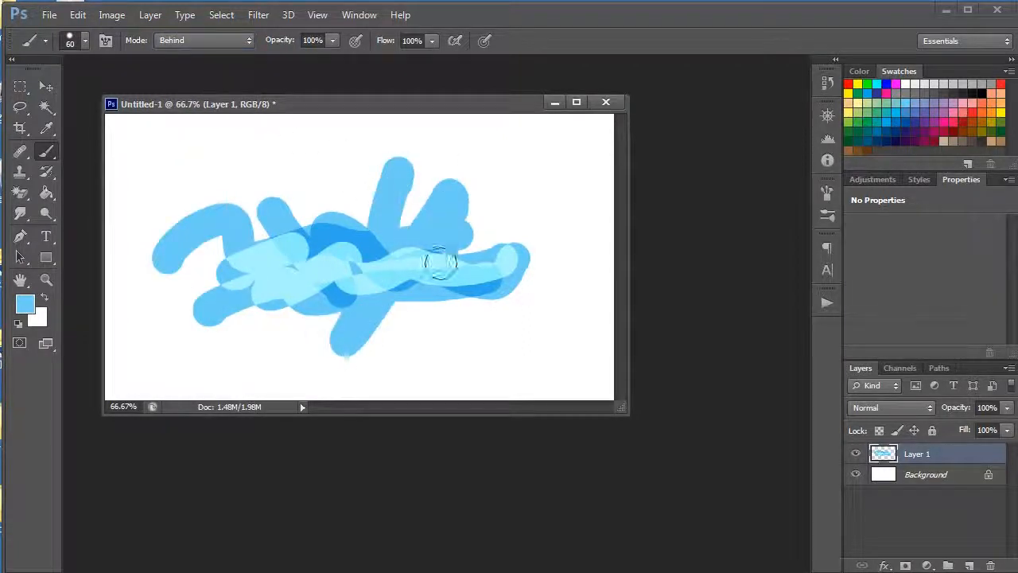
{"action": "mouse_move", "coordinate": [477, 182]}
{"action": "left_mouse_down"}
{"action": "mouse_move", "coordinate": [227, 238]}
{"action": "mouse_move", "coordinate": [463, 254]}
{"action": "mouse_move", "coordinate": [265, 302]}
{"action": "mouse_move", "coordinate": [506, 310]}
{"action": "mouse_move", "coordinate": [293, 350]}
{"action": "mouse_move", "coordinate": [472, 340]}
{"action": "mouse_move", "coordinate": [274, 294]}
{"action": "mouse_move", "coordinate": [476, 266]}
{"action": "mouse_move", "coordinate": [269, 183]}
{"action": "mouse_move", "coordinate": [503, 252]}
{"action": "mouse_move", "coordinate": [257, 186]}
{"action": "mouse_move", "coordinate": [308, 205]}
{"action": "mouse_move", "coordinate": [256, 322]}
{"action": "mouse_move", "coordinate": [188, 250]}
{"action": "mouse_move", "coordinate": [180, 256]}
{"action": "mouse_move", "coordinate": [282, 367]}
{"action": "mouse_move", "coordinate": [517, 237]}
{"action": "mouse_move", "coordinate": [305, 193]}
{"action": "mouse_move", "coordinate": [397, 225]}
{"action": "mouse_move", "coordinate": [449, 208]}
{"action": "mouse_move", "coordinate": [231, 234]}
{"action": "mouse_move", "coordinate": [380, 278]}
{"action": "mouse_move", "coordinate": [272, 301]}
{"action": "left_mouse_up"}
{"action": "mouse_move", "coordinate": [338, 307]}
{"action": "left_mouse_down"}
{"action": "mouse_move", "coordinate": [334, 254]}
{"action": "mouse_move", "coordinate": [373, 286]}
{"action": "left_mouse_up"}
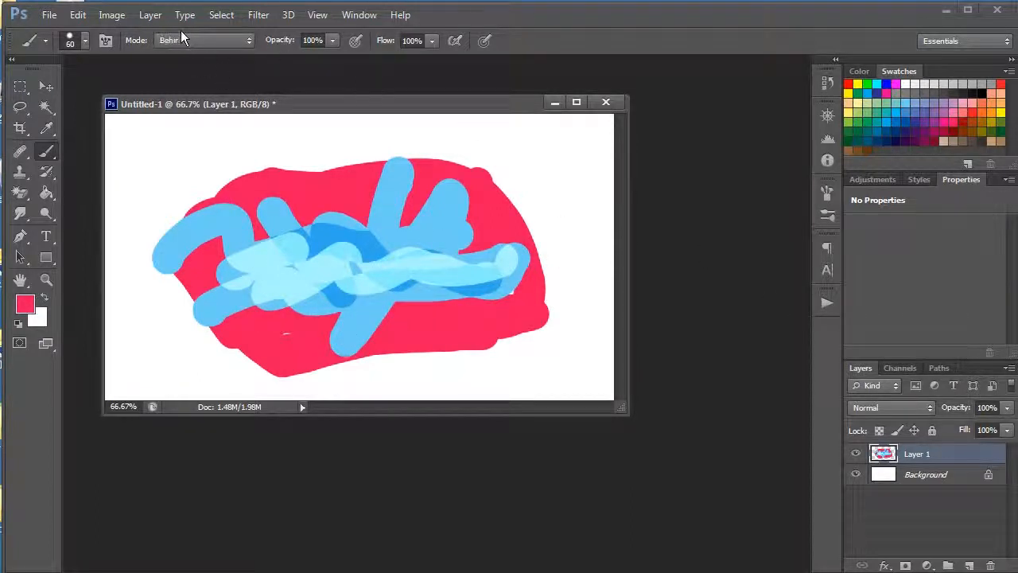
Paint over the strokes with the pinkish-red brush, using Overlay mode and Soft Light mode in turn.
{"action": "left_click", "coordinate": [204, 41]}
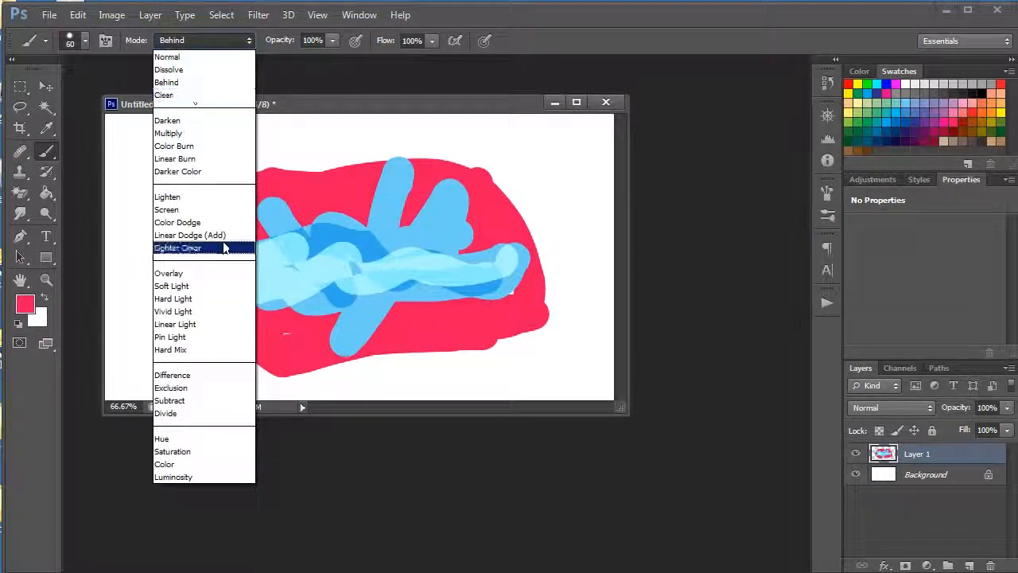
{"action": "left_click", "coordinate": [234, 274]}
{"action": "mouse_move", "coordinate": [285, 253]}
{"action": "left_mouse_down"}
{"action": "mouse_move", "coordinate": [423, 237]}
{"action": "mouse_move", "coordinate": [405, 177]}
{"action": "mouse_move", "coordinate": [462, 284]}
{"action": "mouse_move", "coordinate": [280, 229]}
{"action": "mouse_move", "coordinate": [389, 248]}
{"action": "mouse_move", "coordinate": [267, 248]}
{"action": "left_mouse_up"}
{"action": "left_click", "coordinate": [220, 39]}
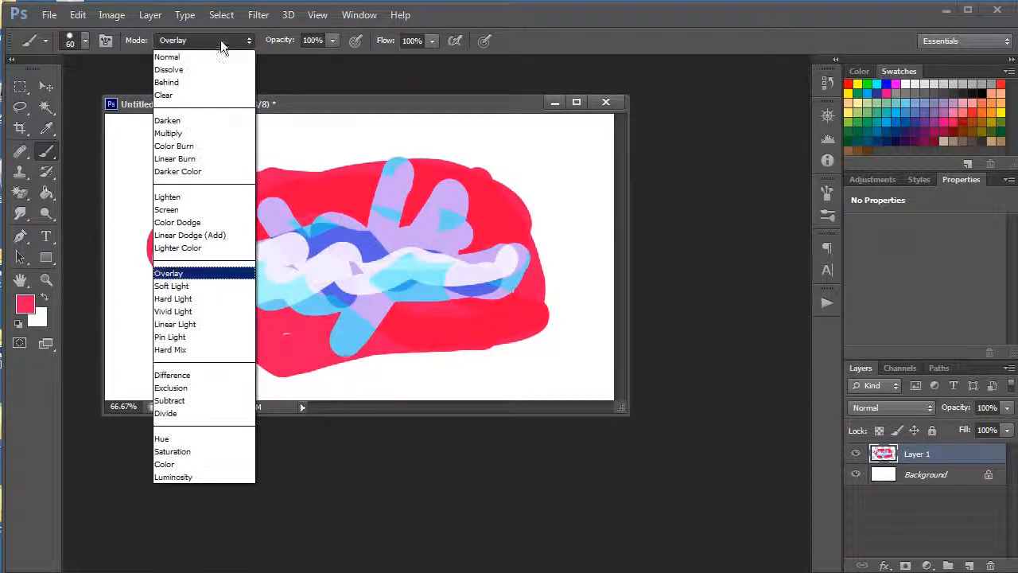
{"action": "left_click", "coordinate": [215, 287]}
{"action": "left_click_drag", "start_coordinate": [262, 250], "coordinate": [424, 192]}
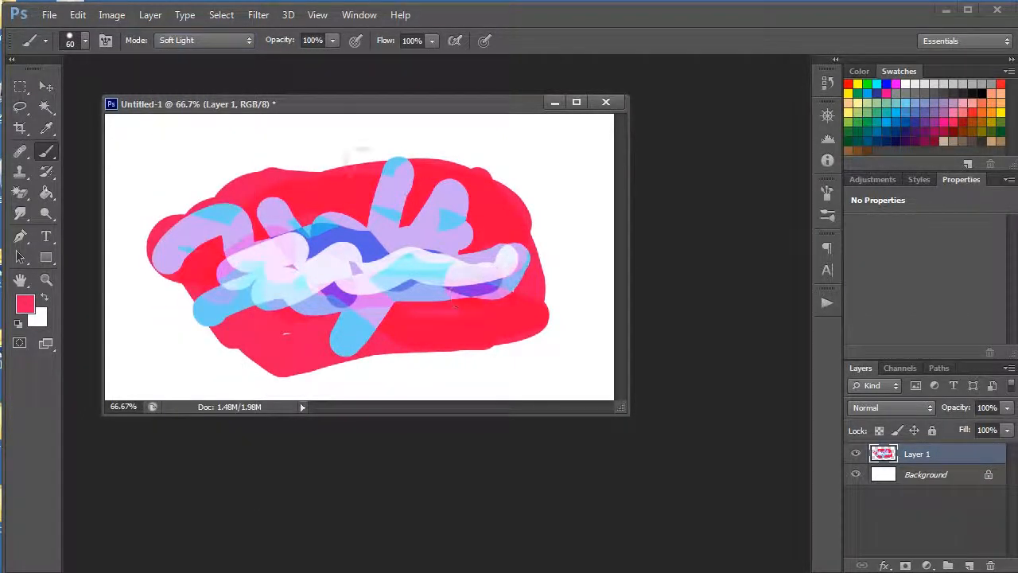
Set the brush mode to Difference and paint looping pinkish-red strokes across the artwork.
{"action": "left_click", "coordinate": [227, 40]}
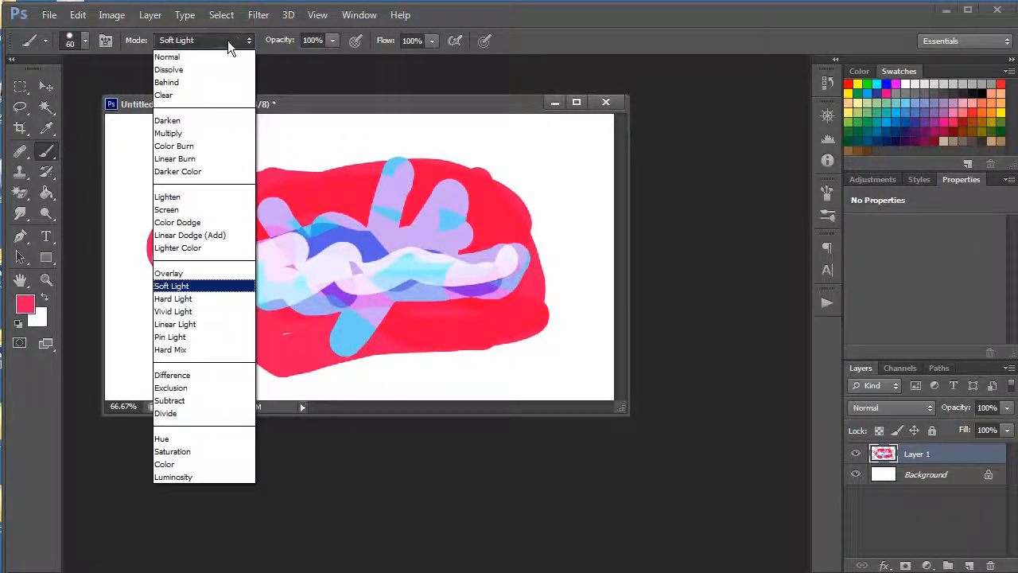
{"action": "left_click", "coordinate": [208, 376]}
{"action": "mouse_move", "coordinate": [230, 283]}
{"action": "left_mouse_down"}
{"action": "mouse_move", "coordinate": [318, 255]}
{"action": "mouse_move", "coordinate": [525, 239]}
{"action": "mouse_move", "coordinate": [539, 227]}
{"action": "mouse_move", "coordinate": [378, 271]}
{"action": "mouse_move", "coordinate": [477, 302]}
{"action": "mouse_move", "coordinate": [393, 246]}
{"action": "mouse_move", "coordinate": [206, 334]}
{"action": "mouse_move", "coordinate": [310, 244]}
{"action": "left_mouse_up"}
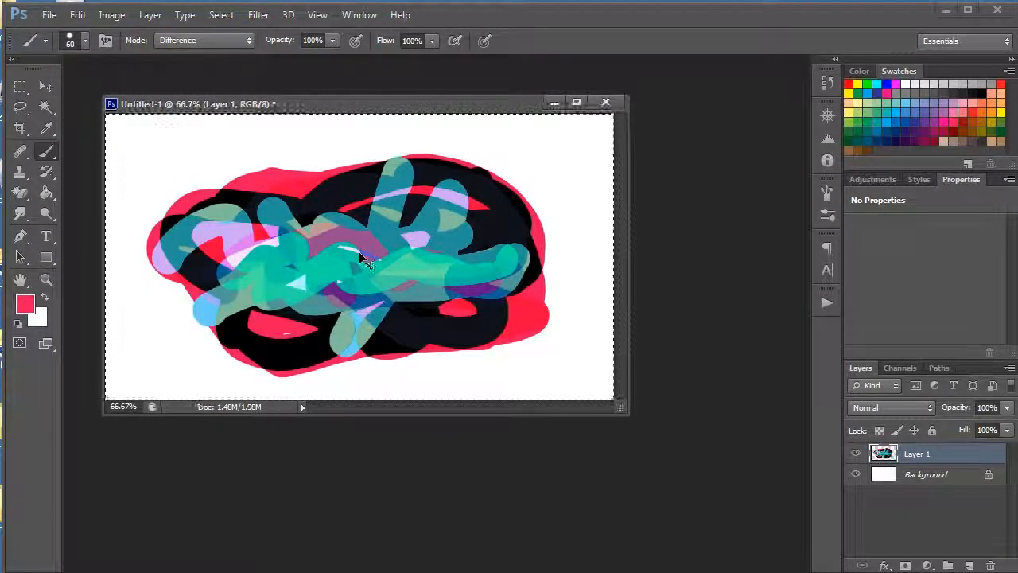
Clear all the painted strokes from Layer 1 and set the brush mode to Normal.
{"action": "key", "text": "ctrl+a"}
{"action": "key", "text": "Delete"}
{"action": "left_click", "coordinate": [224, 40]}
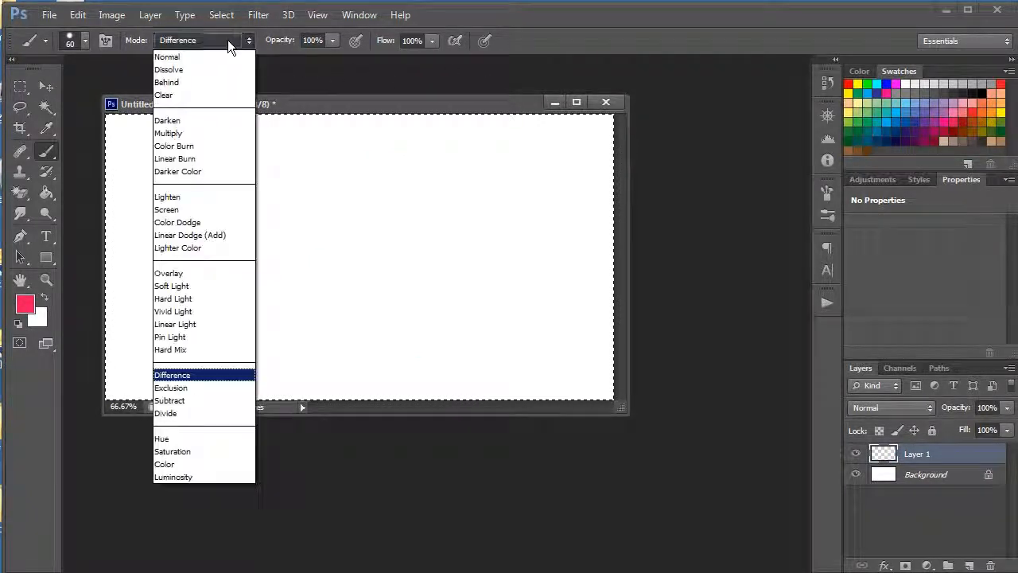
{"action": "left_click", "coordinate": [221, 52]}
Choose the rough-textured 111 px brush preset and paint looping pinkish-red strokes across the canvas.
{"action": "left_click", "coordinate": [85, 40]}
{"action": "left_click_drag", "start_coordinate": [184, 169], "coordinate": [185, 228]}
{"action": "left_click", "coordinate": [165, 235]}
{"action": "mouse_move", "coordinate": [312, 236]}
{"action": "left_mouse_down"}
{"action": "mouse_move", "coordinate": [361, 231]}
{"action": "mouse_move", "coordinate": [429, 251]}
{"action": "left_mouse_up"}
{"action": "mouse_move", "coordinate": [452, 165]}
{"action": "left_mouse_down"}
{"action": "mouse_move", "coordinate": [167, 256]}
{"action": "mouse_move", "coordinate": [388, 300]}
{"action": "mouse_move", "coordinate": [467, 297]}
{"action": "mouse_move", "coordinate": [407, 272]}
{"action": "left_mouse_up"}
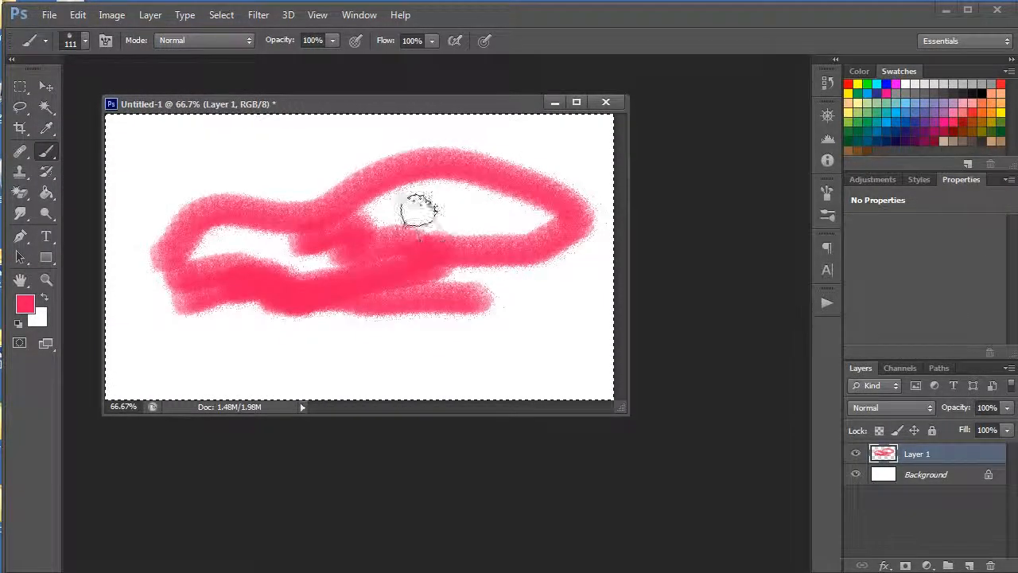
Clear the layer, set the brush opacity to 60%, and paint overlapping strokes in the middle of the canvas.
{"action": "key", "text": "Delete"}
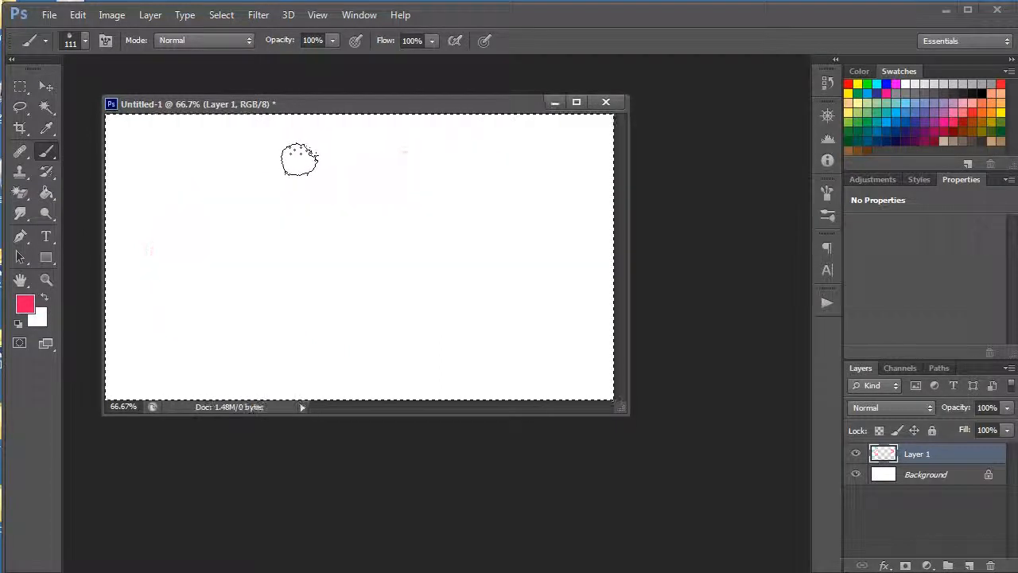
{"action": "left_click", "coordinate": [312, 40]}
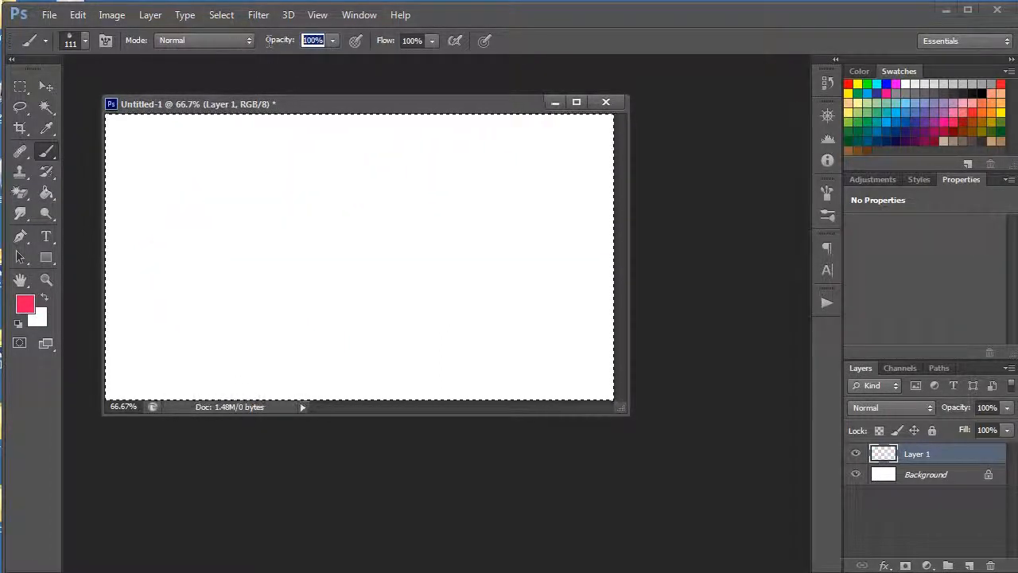
{"action": "type", "text": "60"}
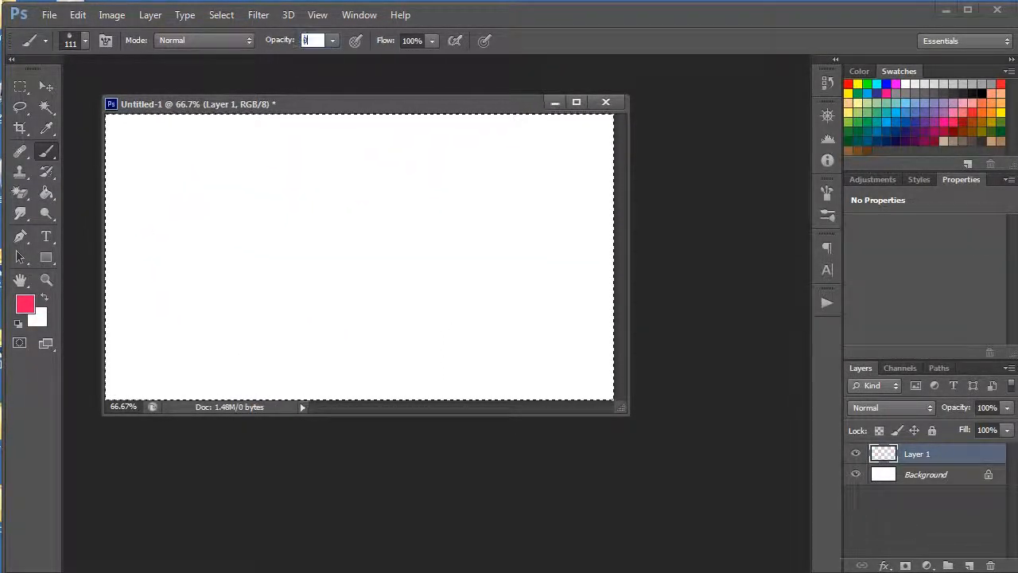
{"action": "mouse_move", "coordinate": [230, 208]}
{"action": "left_mouse_down"}
{"action": "mouse_move", "coordinate": [255, 195]}
{"action": "mouse_move", "coordinate": [391, 227]}
{"action": "mouse_move", "coordinate": [487, 224]}
{"action": "left_mouse_up"}
{"action": "left_click_drag", "start_coordinate": [223, 299], "coordinate": [421, 263]}
{"action": "mouse_move", "coordinate": [290, 243]}
{"action": "left_mouse_down"}
{"action": "mouse_move", "coordinate": [398, 205]}
{"action": "mouse_move", "coordinate": [390, 218]}
{"action": "mouse_move", "coordinate": [420, 235]}
{"action": "mouse_move", "coordinate": [298, 259]}
{"action": "mouse_move", "coordinate": [405, 200]}
{"action": "mouse_move", "coordinate": [461, 272]}
{"action": "mouse_move", "coordinate": [278, 212]}
{"action": "mouse_move", "coordinate": [340, 208]}
{"action": "mouse_move", "coordinate": [374, 263]}
{"action": "left_mouse_up"}
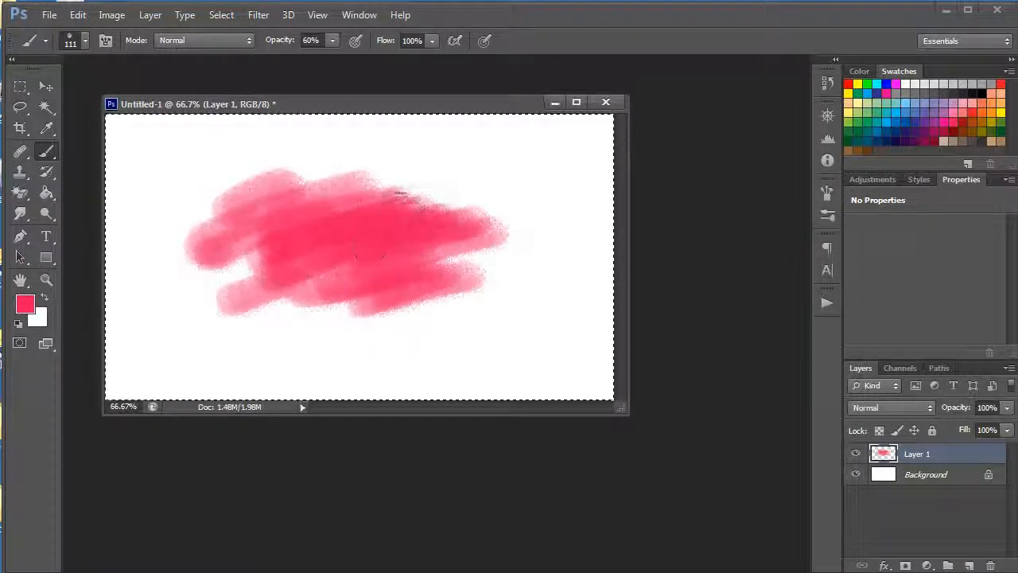
Lower the brush opacity and paint a faint stroke along the upper part of the canvas.
{"action": "left_click", "coordinate": [332, 40]}
{"action": "left_click_drag", "start_coordinate": [292, 59], "coordinate": [290, 59]}
{"action": "mouse_move", "coordinate": [195, 150]}
{"action": "left_mouse_down"}
{"action": "mouse_move", "coordinate": [425, 167]}
{"action": "mouse_move", "coordinate": [509, 185]}
{"action": "mouse_move", "coordinate": [482, 186]}
{"action": "mouse_move", "coordinate": [579, 156]}
{"action": "left_mouse_up"}
Set the brush opacity to 100% and paint solid strokes over and around the existing ones.
{"action": "left_click", "coordinate": [333, 40]}
{"action": "left_click_drag", "start_coordinate": [336, 57], "coordinate": [416, 56]}
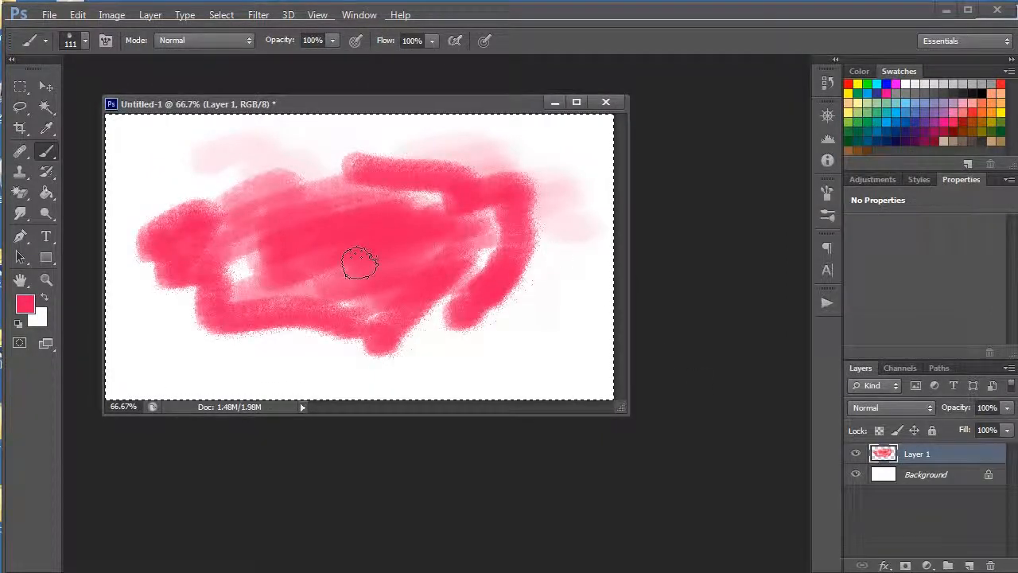
{"action": "left_click_drag", "start_coordinate": [359, 263], "coordinate": [521, 232]}
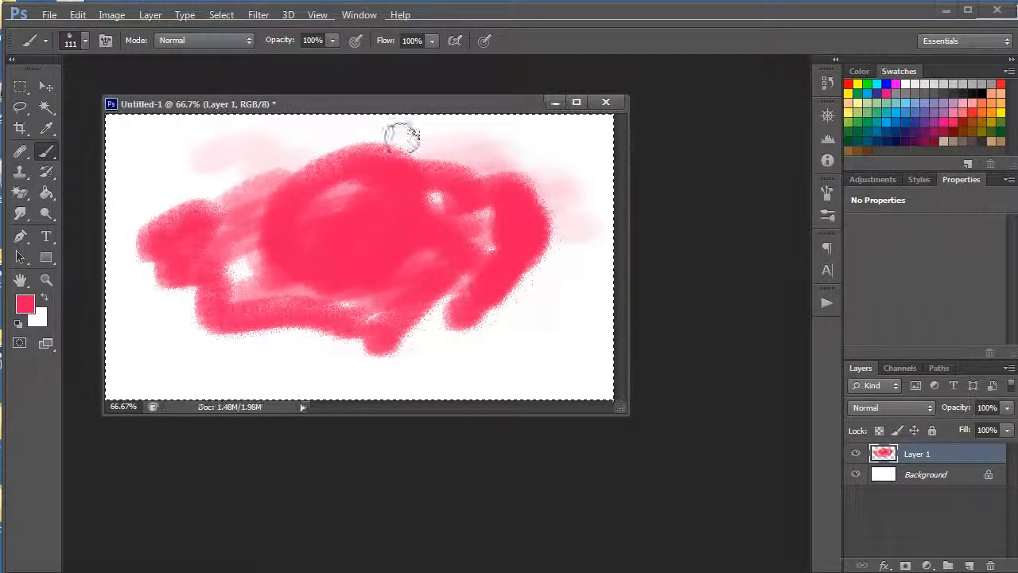
Clear the layer, paint one stroke at 100% flow, and paint several lighter strokes around it at 31% flow.
{"action": "key", "text": "Delete"}
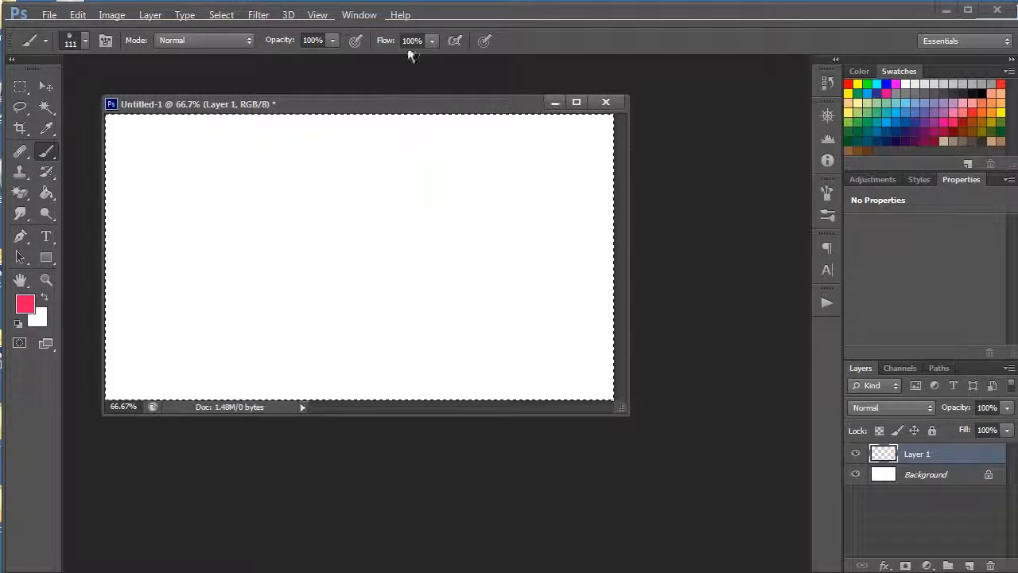
{"action": "left_click_drag", "start_coordinate": [168, 261], "coordinate": [523, 174]}
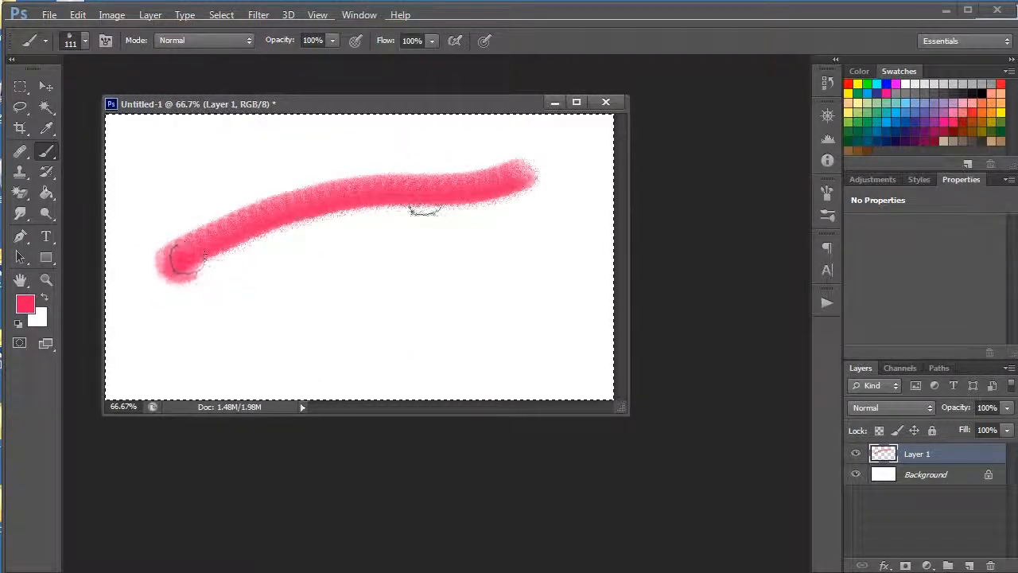
{"action": "left_click", "coordinate": [431, 44]}
{"action": "left_click_drag", "start_coordinate": [378, 59], "coordinate": [375, 59]}
{"action": "left_click_drag", "start_coordinate": [175, 338], "coordinate": [542, 229]}
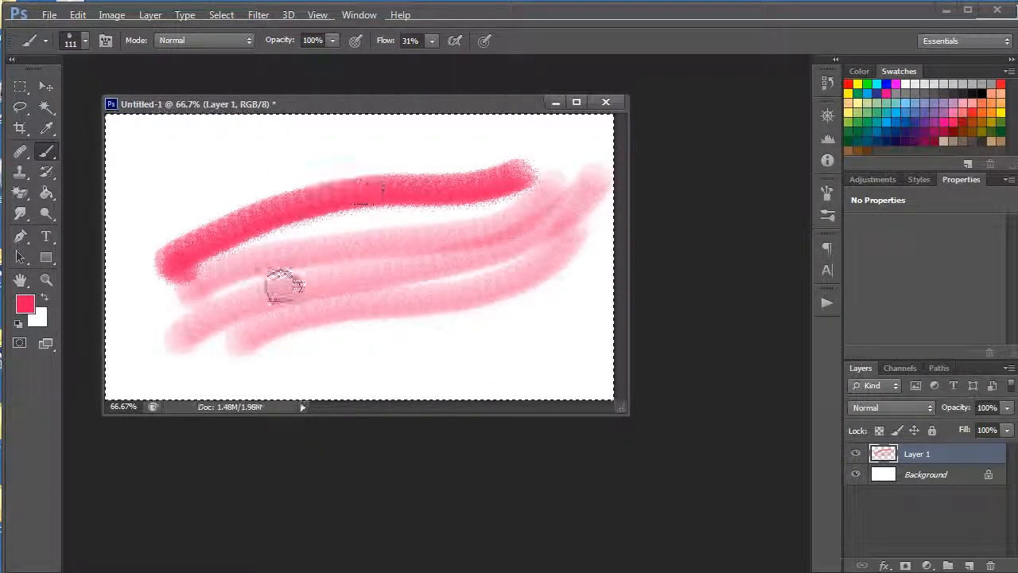
{"action": "mouse_move", "coordinate": [163, 191]}
{"action": "left_mouse_down"}
{"action": "mouse_move", "coordinate": [317, 156]}
{"action": "mouse_move", "coordinate": [534, 131]}
{"action": "left_mouse_up"}
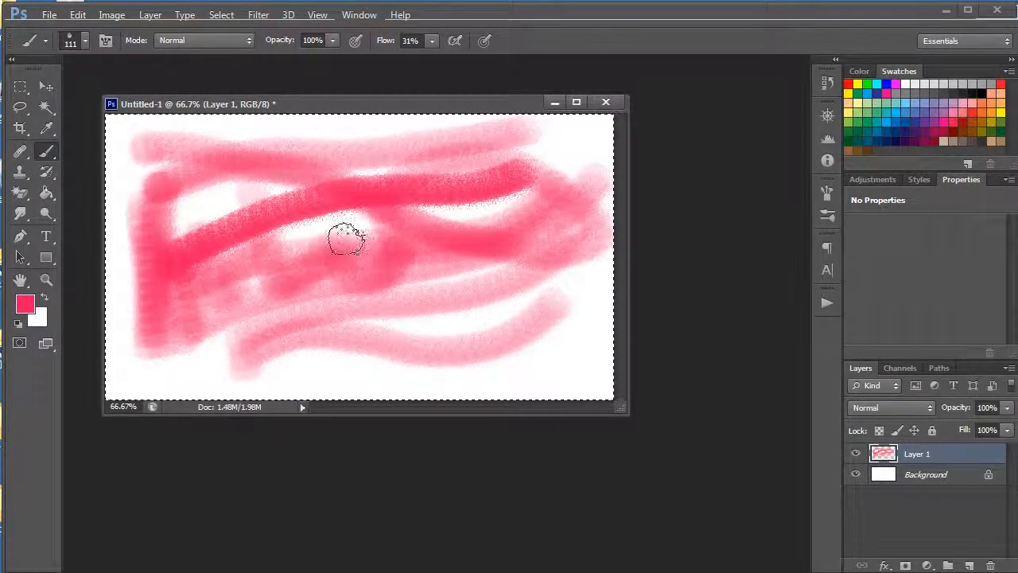
Clear the layer, set the brush flow to 79%, and paint diagonal strokes crossed by vertical ones.
{"action": "key", "text": "Delete"}
{"action": "left_click", "coordinate": [432, 43]}
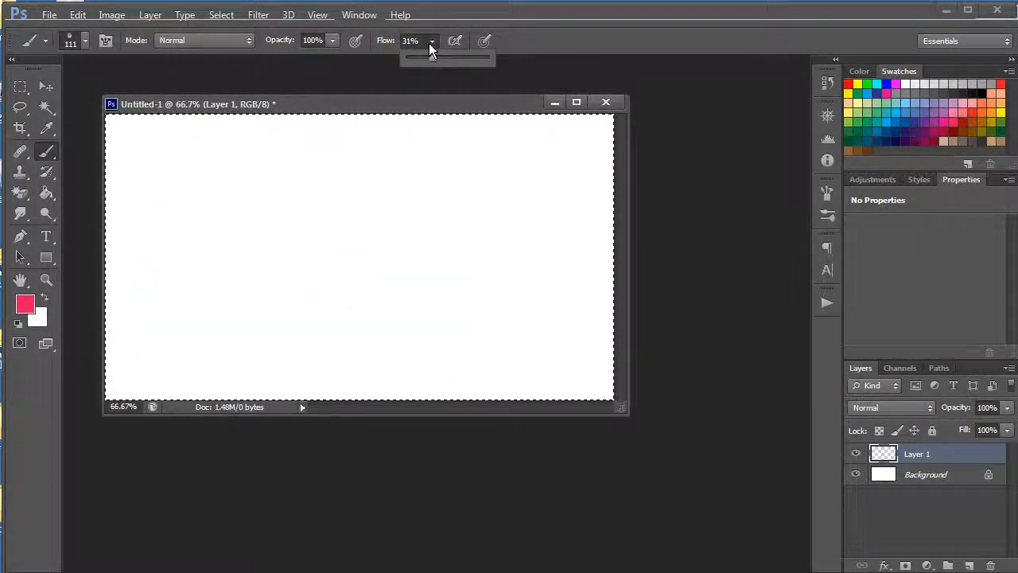
{"action": "left_click_drag", "start_coordinate": [177, 296], "coordinate": [394, 182]}
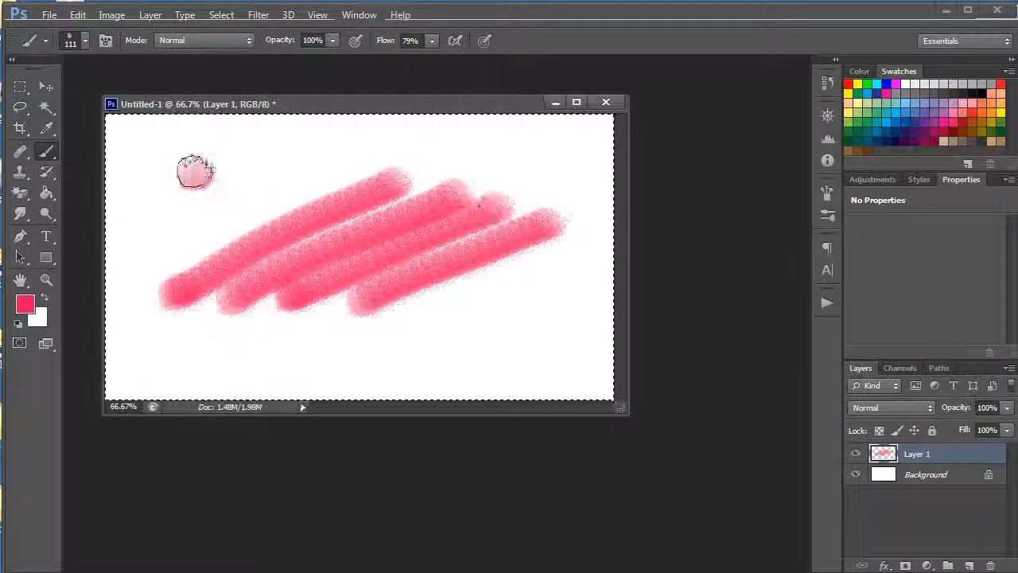
{"action": "left_click_drag", "start_coordinate": [308, 175], "coordinate": [310, 306]}
{"action": "left_click_drag", "start_coordinate": [354, 147], "coordinate": [359, 306]}
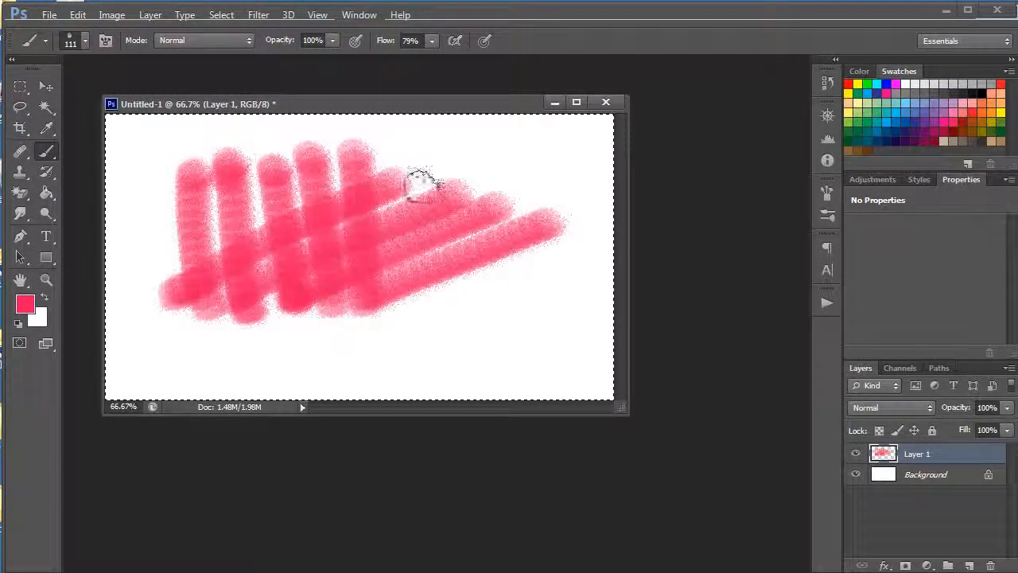
Clear the layer and paint four vertical strokes at 79% flow and three more beside them at 100% flow.
{"action": "key", "text": "ctrl+x"}
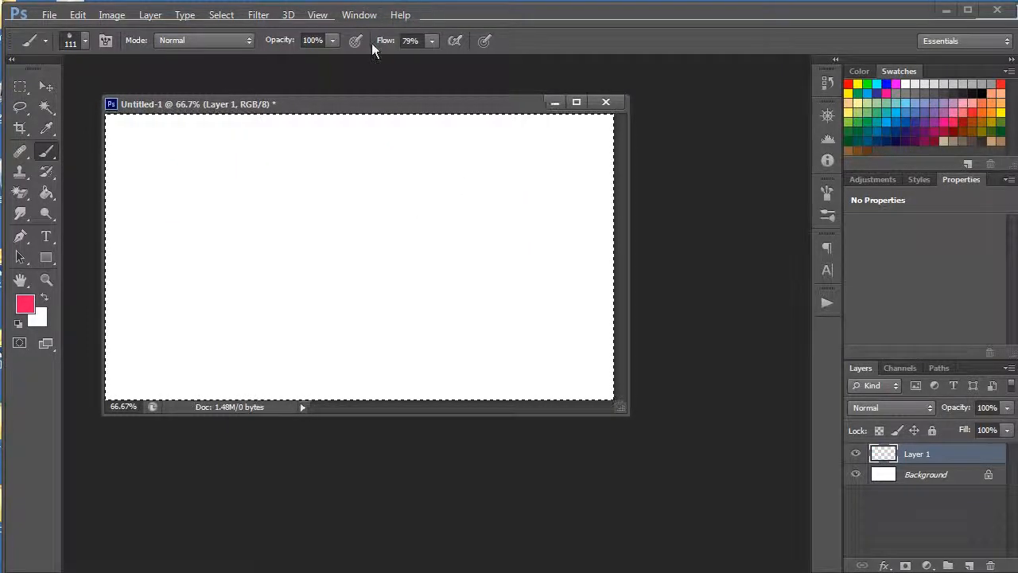
{"action": "left_click_drag", "start_coordinate": [313, 171], "coordinate": [315, 327]}
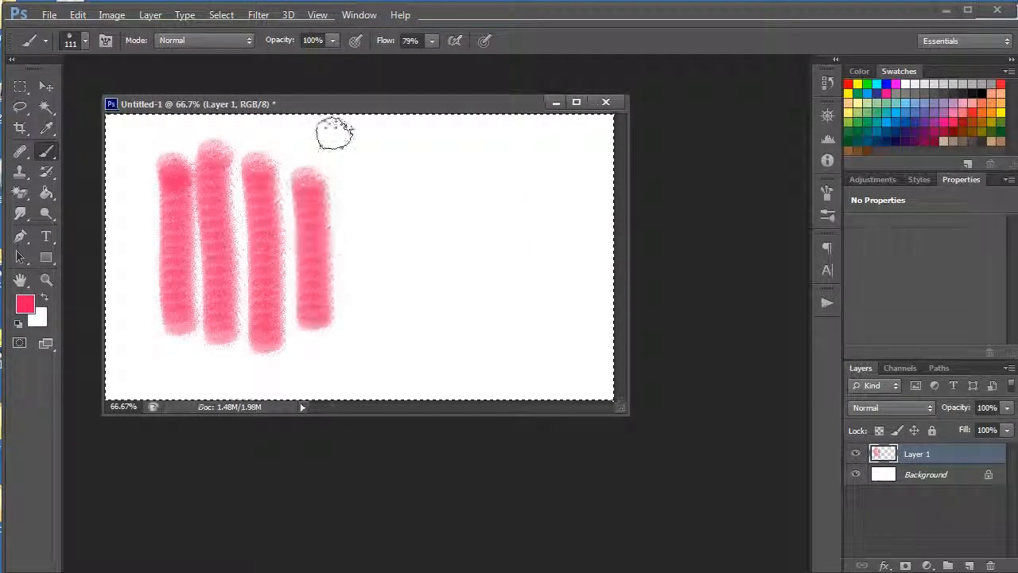
{"action": "left_click", "coordinate": [431, 39]}
{"action": "left_click_drag", "start_coordinate": [430, 55], "coordinate": [455, 78]}
{"action": "left_click_drag", "start_coordinate": [389, 171], "coordinate": [392, 334]}
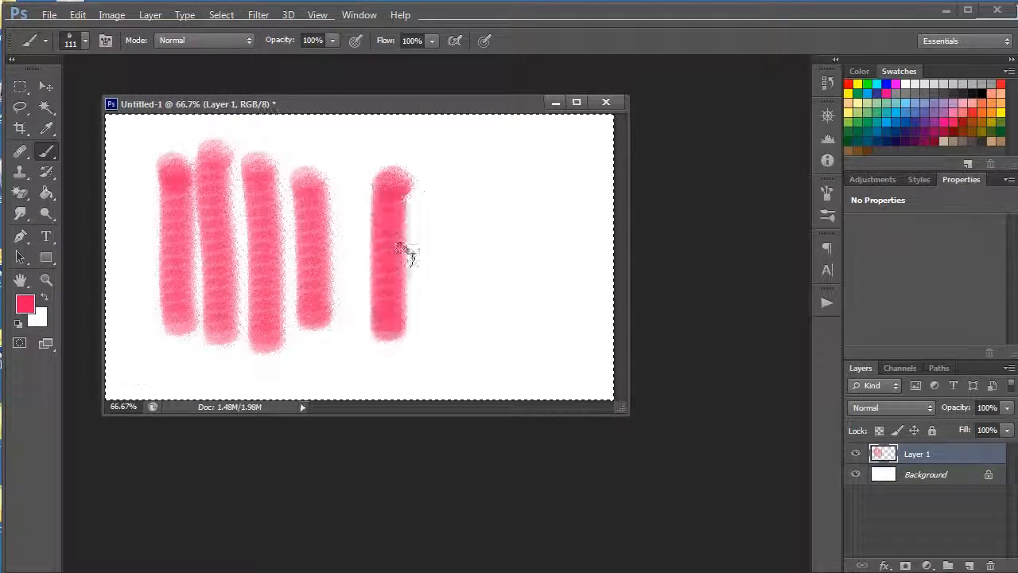
{"action": "left_click_drag", "start_coordinate": [429, 167], "coordinate": [433, 338]}
{"action": "left_click_drag", "start_coordinate": [477, 183], "coordinate": [479, 318]}
Set the brush flow to 11% and paint faint vertical strokes beside and between the existing ones.
{"action": "left_click", "coordinate": [431, 40]}
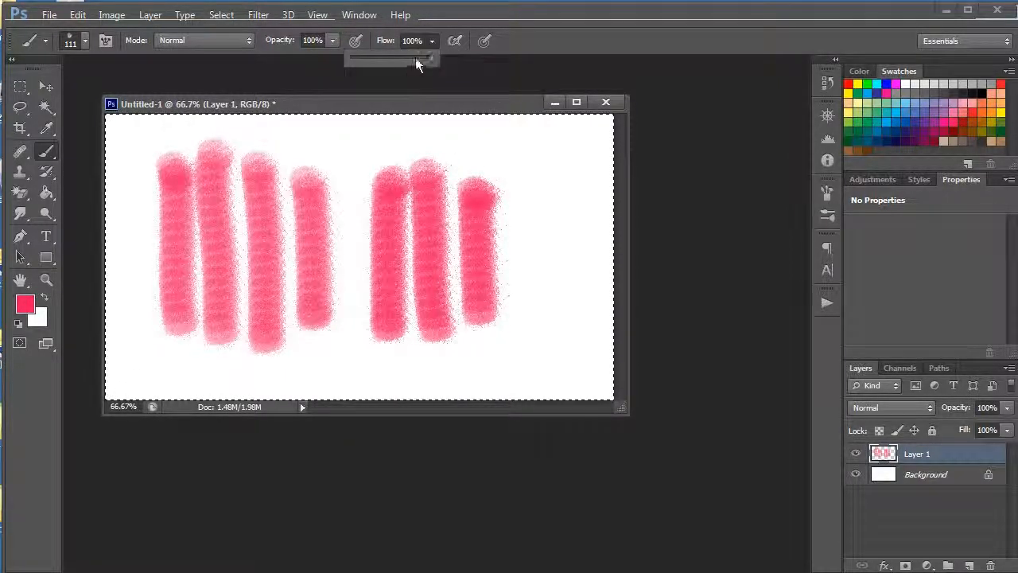
{"action": "left_click_drag", "start_coordinate": [359, 54], "coordinate": [357, 55]}
{"action": "left_click_drag", "start_coordinate": [513, 143], "coordinate": [516, 366]}
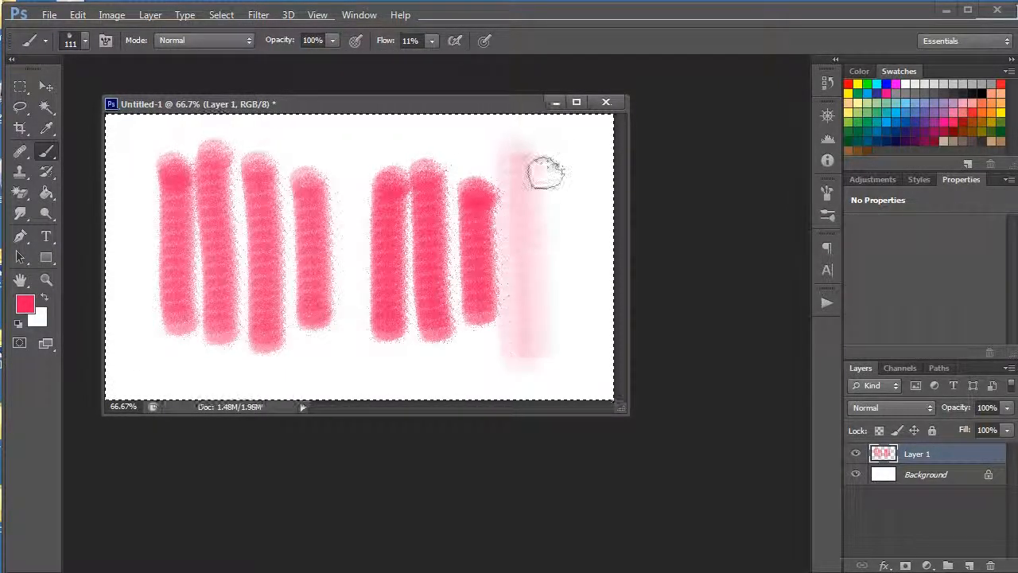
{"action": "mouse_move", "coordinate": [341, 159]}
{"action": "left_mouse_down"}
{"action": "mouse_move", "coordinate": [360, 315]}
{"action": "mouse_move", "coordinate": [353, 159]}
{"action": "mouse_move", "coordinate": [359, 340]}
{"action": "mouse_move", "coordinate": [341, 254]}
{"action": "left_mouse_up"}
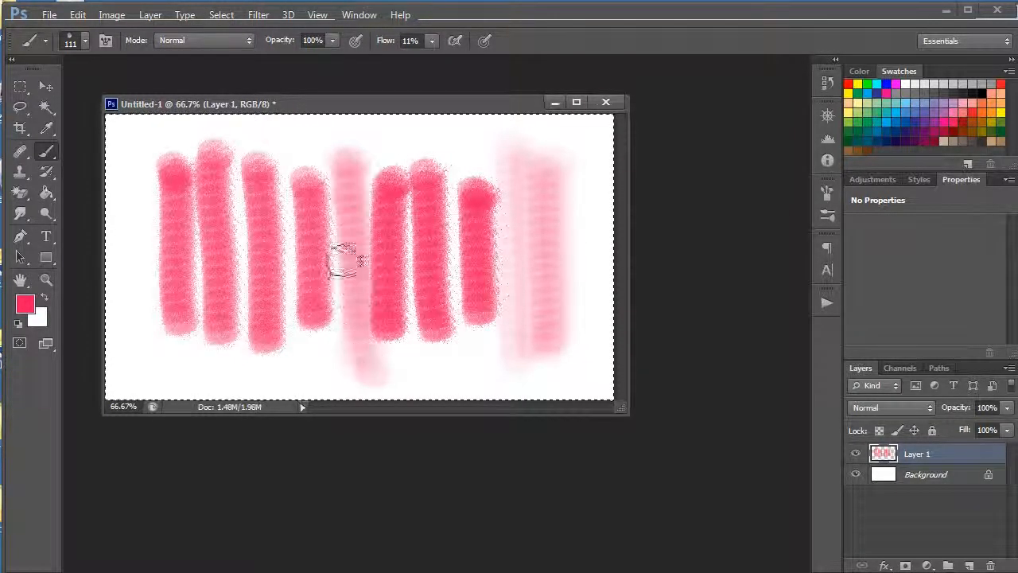
{"action": "left_click_drag", "start_coordinate": [346, 136], "coordinate": [357, 325]}
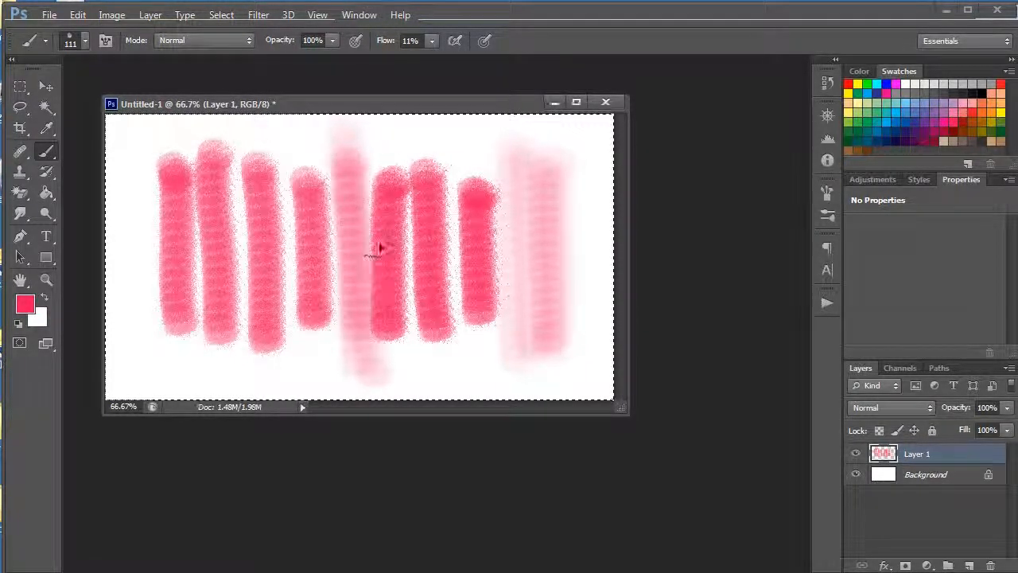
Clear the layer, toggle airbrush-style build-up for the brush, and paint two faint wavy strokes.
{"action": "key", "text": "Delete"}
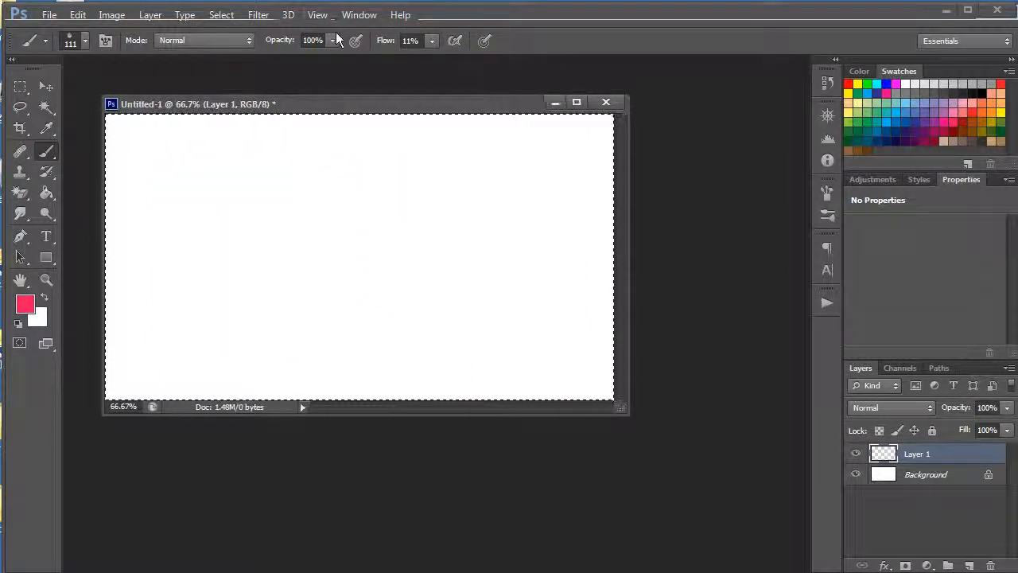
{"action": "left_click", "coordinate": [455, 41]}
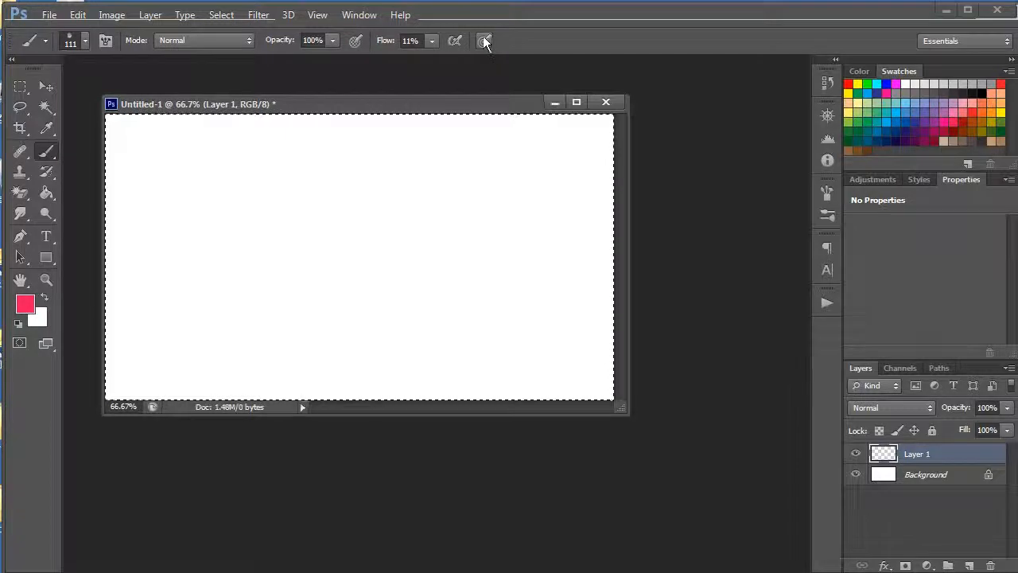
{"action": "mouse_move", "coordinate": [288, 253]}
{"action": "left_mouse_down"}
{"action": "mouse_move", "coordinate": [426, 263]}
{"action": "mouse_move", "coordinate": [571, 256]}
{"action": "left_mouse_up"}
{"action": "left_click_drag", "start_coordinate": [183, 277], "coordinate": [530, 246]}
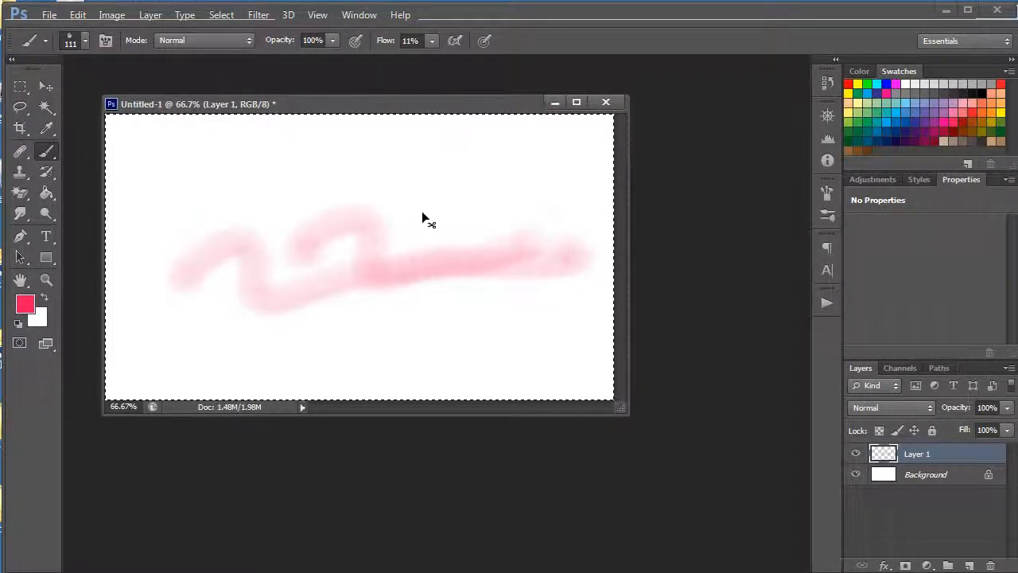
Clear the wavy strokes, paint another faint stroke, and toggle airbrush-style build-up again.
{"action": "key", "text": "Delete"}
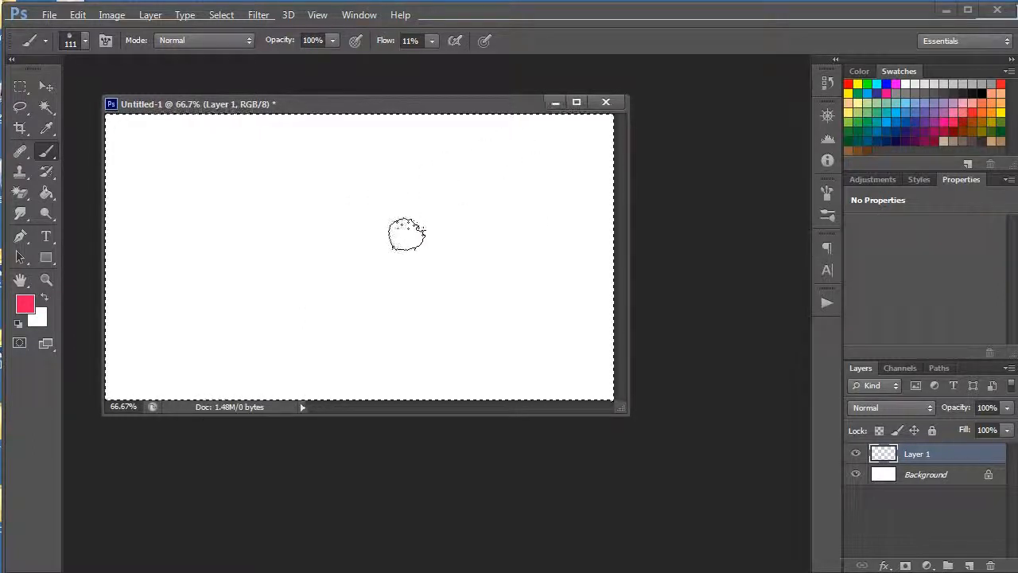
{"action": "mouse_move", "coordinate": [390, 279]}
{"action": "left_mouse_down"}
{"action": "mouse_move", "coordinate": [382, 284]}
{"action": "mouse_move", "coordinate": [341, 241]}
{"action": "mouse_move", "coordinate": [372, 194]}
{"action": "mouse_move", "coordinate": [421, 177]}
{"action": "mouse_move", "coordinate": [318, 281]}
{"action": "mouse_move", "coordinate": [285, 250]}
{"action": "mouse_move", "coordinate": [357, 254]}
{"action": "mouse_move", "coordinate": [163, 283]}
{"action": "left_mouse_up"}
{"action": "left_click", "coordinate": [455, 41]}
Clear the layer, paint several faint strokes across the canvas, and erase them again.
{"action": "key", "text": "Delete"}
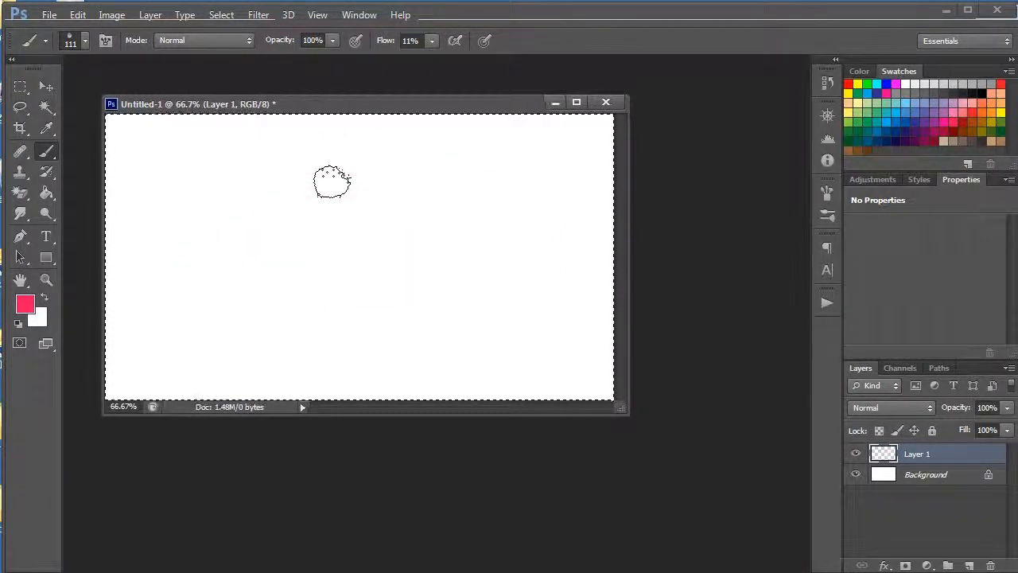
{"action": "mouse_move", "coordinate": [229, 240]}
{"action": "left_mouse_down"}
{"action": "mouse_move", "coordinate": [394, 236]}
{"action": "mouse_move", "coordinate": [505, 215]}
{"action": "left_mouse_up"}
{"action": "left_click_drag", "start_coordinate": [182, 187], "coordinate": [445, 240]}
{"action": "left_click_drag", "start_coordinate": [205, 278], "coordinate": [401, 287]}
{"action": "key", "text": "Delete"}
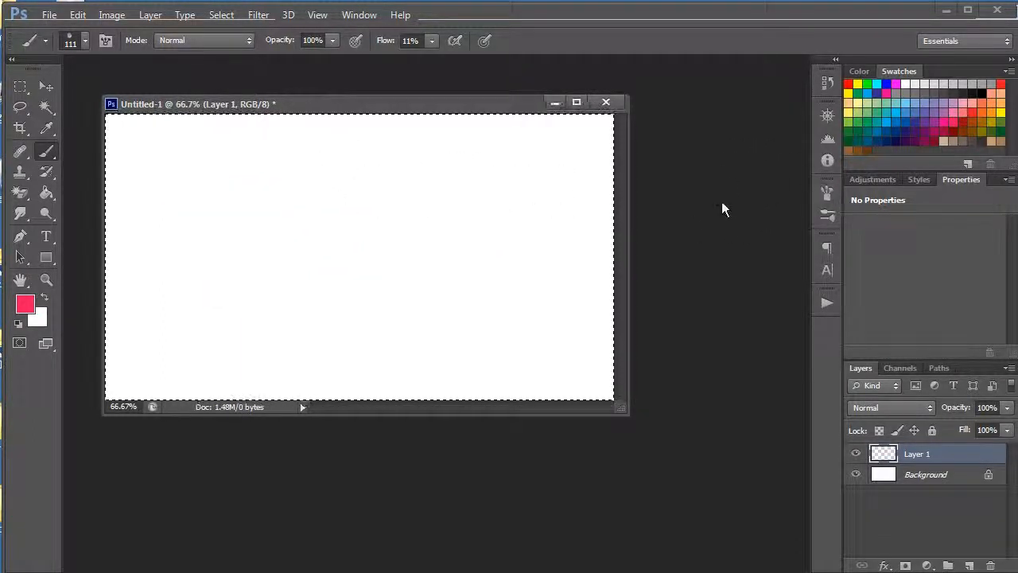
Set the brush tip spacing to 108% and paint separated faint dabs across the canvas.
{"action": "left_click", "coordinate": [827, 194]}
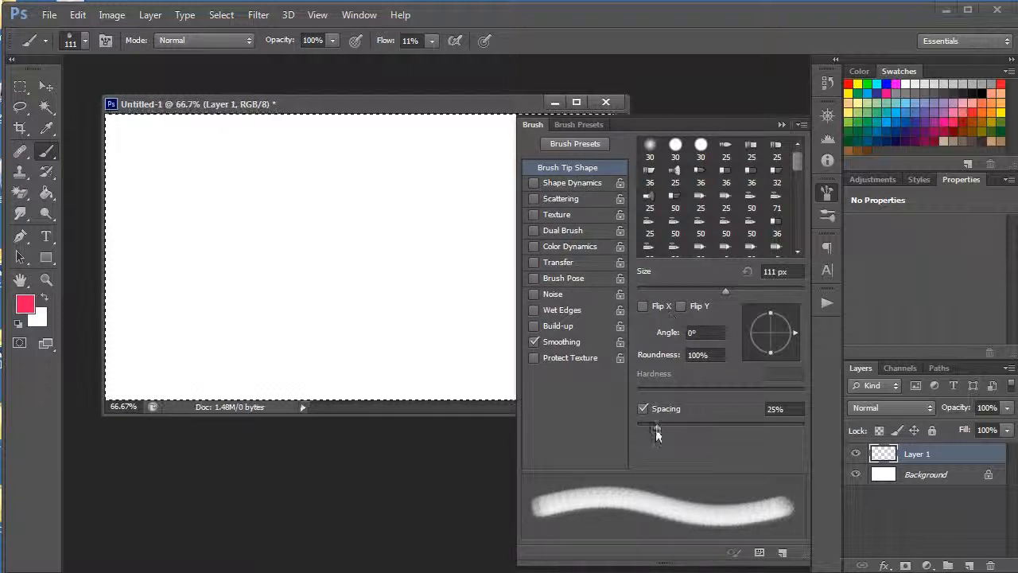
{"action": "left_click_drag", "start_coordinate": [656, 428], "coordinate": [723, 427]}
{"action": "mouse_move", "coordinate": [191, 281]}
{"action": "left_mouse_down"}
{"action": "mouse_move", "coordinate": [264, 280]}
{"action": "mouse_move", "coordinate": [362, 296]}
{"action": "mouse_move", "coordinate": [352, 235]}
{"action": "mouse_move", "coordinate": [289, 182]}
{"action": "left_mouse_up"}
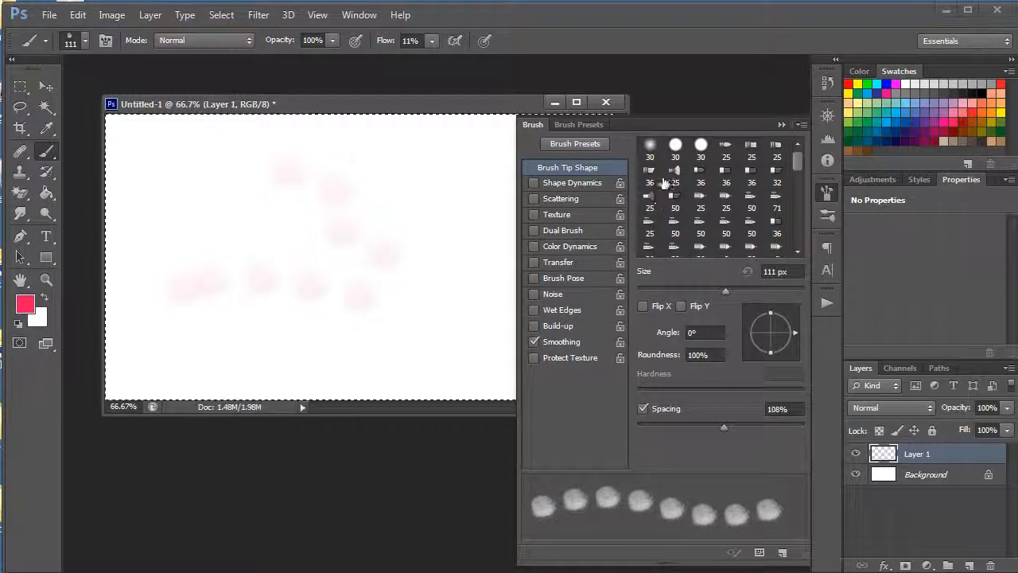
{"action": "mouse_move", "coordinate": [325, 228]}
{"action": "left_mouse_down"}
{"action": "mouse_move", "coordinate": [284, 210]}
{"action": "mouse_move", "coordinate": [207, 221]}
{"action": "mouse_move", "coordinate": [336, 300]}
{"action": "mouse_move", "coordinate": [194, 337]}
{"action": "mouse_move", "coordinate": [417, 325]}
{"action": "mouse_move", "coordinate": [261, 321]}
{"action": "mouse_move", "coordinate": [343, 302]}
{"action": "mouse_move", "coordinate": [323, 280]}
{"action": "mouse_move", "coordinate": [150, 239]}
{"action": "left_mouse_up"}
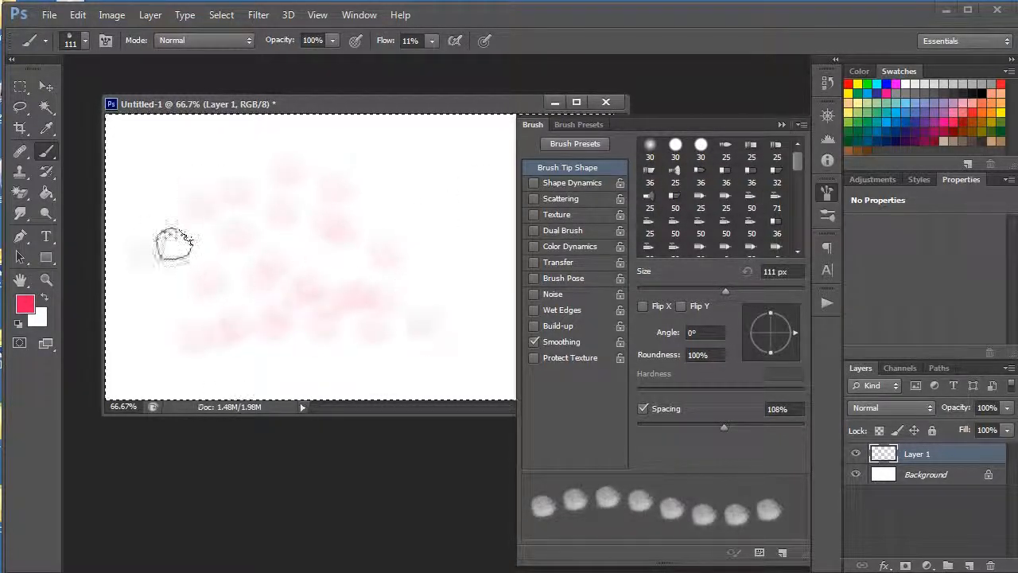
Set the brush flow to 100% and paint strong, separated dabs over the faint ones.
{"action": "left_click", "coordinate": [429, 44]}
{"action": "left_click_drag", "start_coordinate": [440, 64], "coordinate": [578, 65]}
{"action": "mouse_move", "coordinate": [302, 154]}
{"action": "left_mouse_down"}
{"action": "mouse_move", "coordinate": [359, 278]}
{"action": "mouse_move", "coordinate": [324, 159]}
{"action": "mouse_move", "coordinate": [170, 288]}
{"action": "mouse_move", "coordinate": [246, 281]}
{"action": "mouse_move", "coordinate": [353, 209]}
{"action": "mouse_move", "coordinate": [198, 225]}
{"action": "mouse_move", "coordinate": [395, 212]}
{"action": "left_mouse_up"}
Set the brush tip spacing to 1%, paint a continuous looping stroke, and clear the layer.
{"action": "left_click_drag", "start_coordinate": [716, 427], "coordinate": [600, 436]}
{"action": "mouse_move", "coordinate": [191, 338]}
{"action": "left_mouse_down"}
{"action": "mouse_move", "coordinate": [302, 312]}
{"action": "mouse_move", "coordinate": [398, 251]}
{"action": "mouse_move", "coordinate": [370, 167]}
{"action": "mouse_move", "coordinate": [265, 216]}
{"action": "mouse_move", "coordinate": [402, 307]}
{"action": "mouse_move", "coordinate": [312, 287]}
{"action": "mouse_move", "coordinate": [334, 216]}
{"action": "left_mouse_up"}
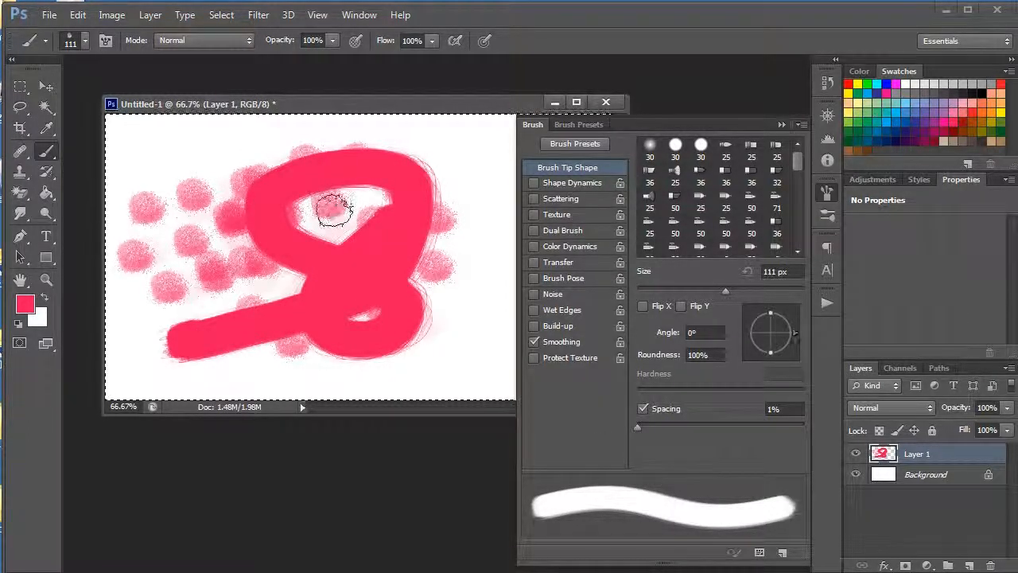
{"action": "key", "text": "Delete"}
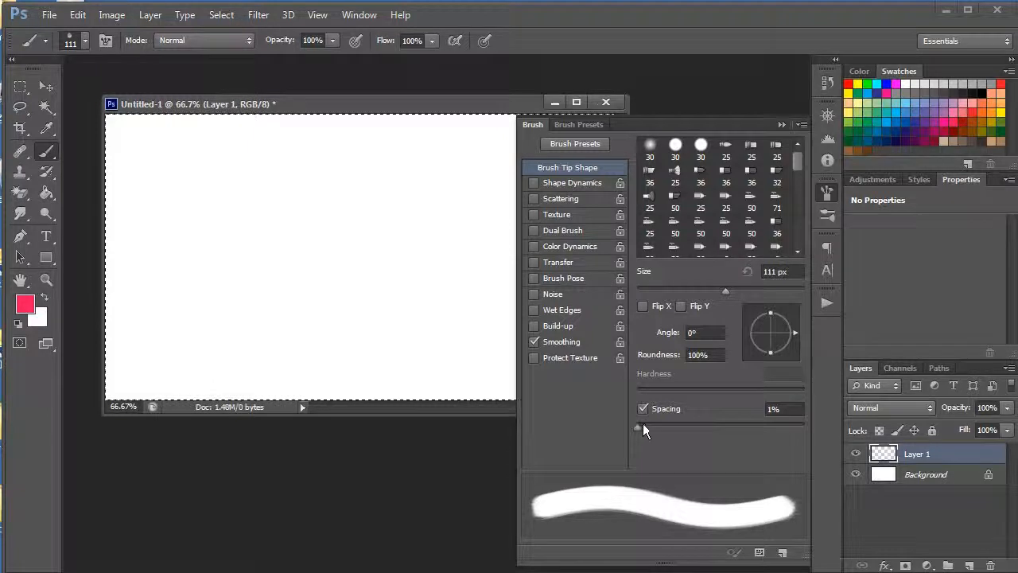
Paint solid, slightly slanted horizontal strokes and two vertical strokes crossing them at 1% spacing.
{"action": "left_click_drag", "start_coordinate": [175, 312], "coordinate": [435, 261]}
{"action": "left_click_drag", "start_coordinate": [280, 338], "coordinate": [441, 303]}
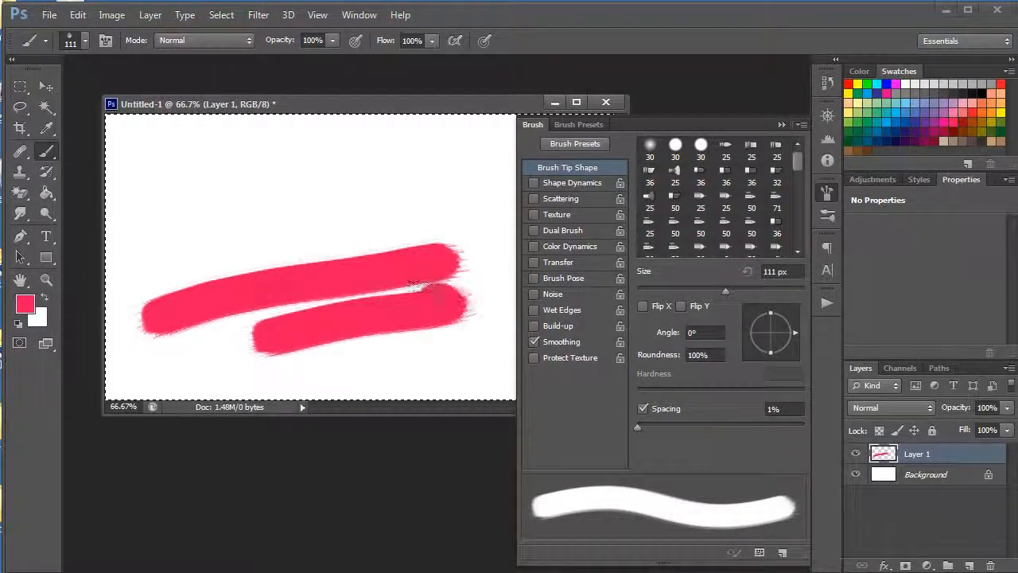
{"action": "left_click_drag", "start_coordinate": [195, 231], "coordinate": [385, 213]}
{"action": "left_click_drag", "start_coordinate": [190, 258], "coordinate": [390, 233]}
{"action": "left_click_drag", "start_coordinate": [239, 314], "coordinate": [216, 157]}
{"action": "left_click_drag", "start_coordinate": [266, 346], "coordinate": [275, 157]}
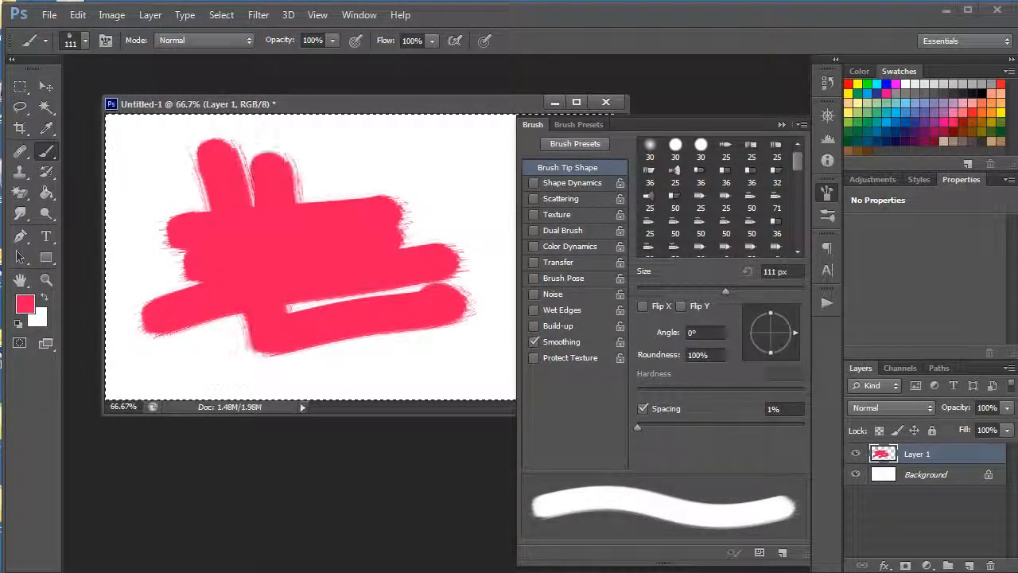
Paint vertical strokes across the middle and lower-right part of the slanted strokes, and clear the layer.
{"action": "left_click_drag", "start_coordinate": [318, 346], "coordinate": [325, 147]}
{"action": "left_click_drag", "start_coordinate": [321, 326], "coordinate": [346, 371]}
{"action": "left_click_drag", "start_coordinate": [377, 173], "coordinate": [390, 343]}
{"action": "left_click_drag", "start_coordinate": [428, 225], "coordinate": [420, 345]}
{"action": "left_click_drag", "start_coordinate": [465, 257], "coordinate": [458, 335]}
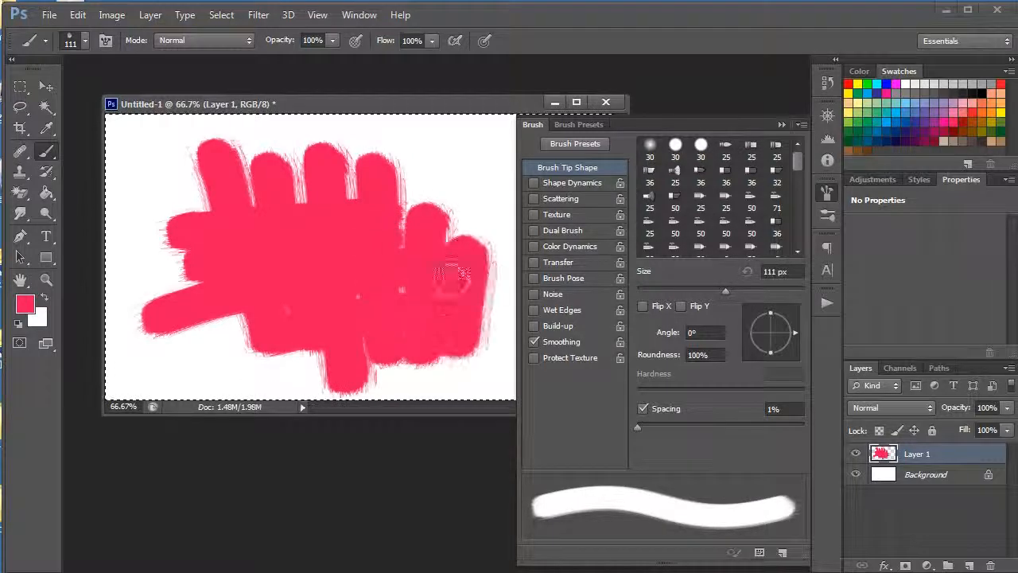
{"action": "key", "text": "Delete"}
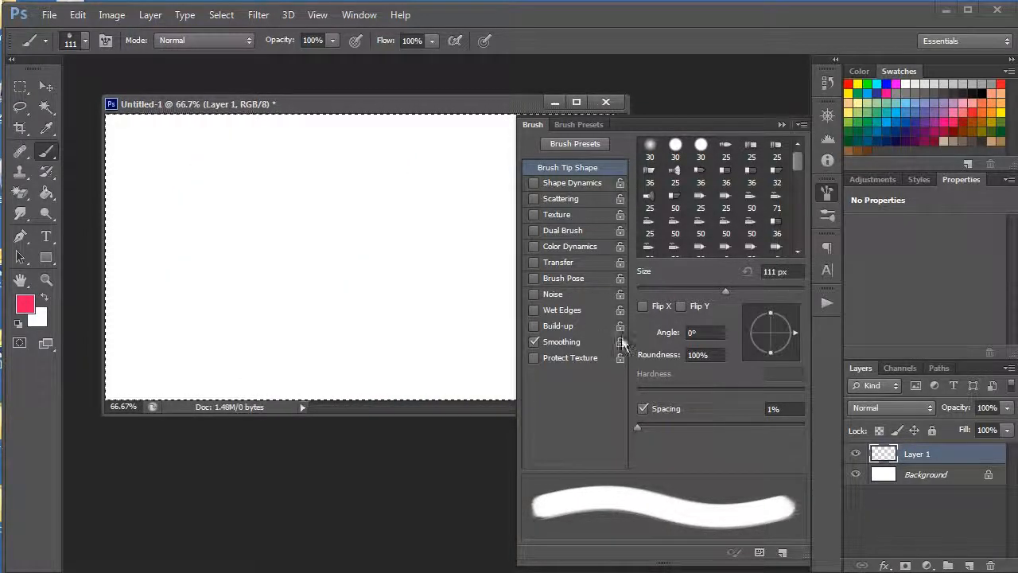
Set the brush tip spacing to 6%, paint a horizontal test stroke, and clear the layer.
{"action": "left_click_drag", "start_coordinate": [636, 428], "coordinate": [641, 428]}
{"action": "mouse_move", "coordinate": [183, 309]}
{"action": "left_mouse_down"}
{"action": "mouse_move", "coordinate": [254, 278]}
{"action": "mouse_move", "coordinate": [431, 306]}
{"action": "left_mouse_up"}
{"action": "key", "text": "Delete"}
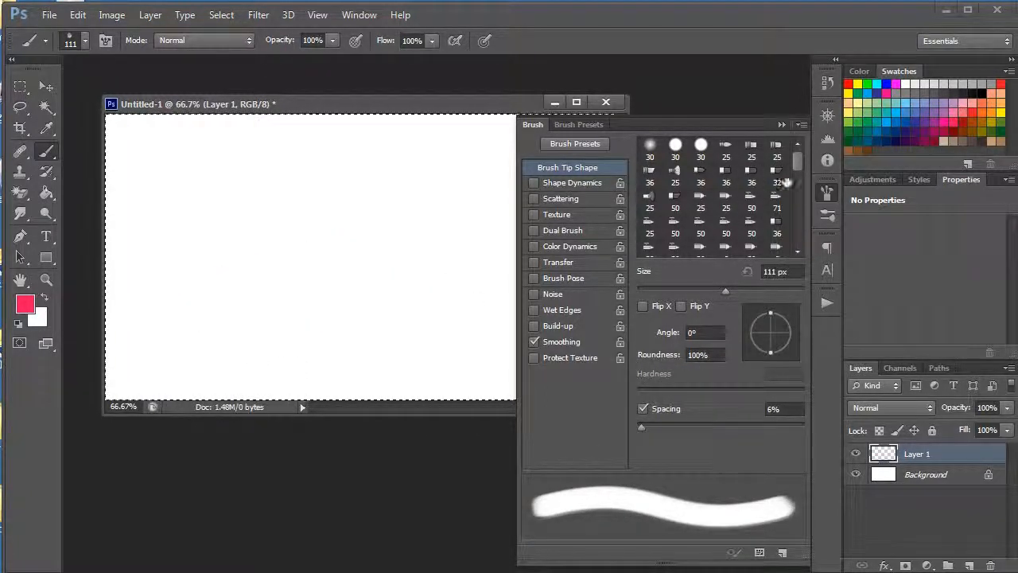
Choose the 36 px textured brush tip, paint a short rising test stroke, and clear the layer.
{"action": "left_click_drag", "start_coordinate": [799, 168], "coordinate": [798, 187]}
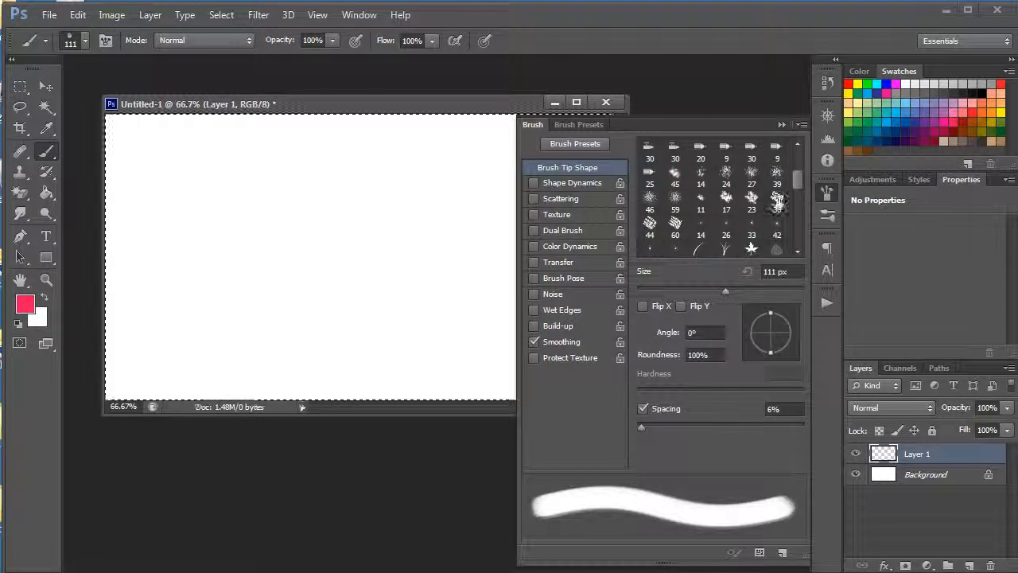
{"action": "left_click", "coordinate": [777, 199]}
{"action": "left_click_drag", "start_coordinate": [178, 273], "coordinate": [381, 218]}
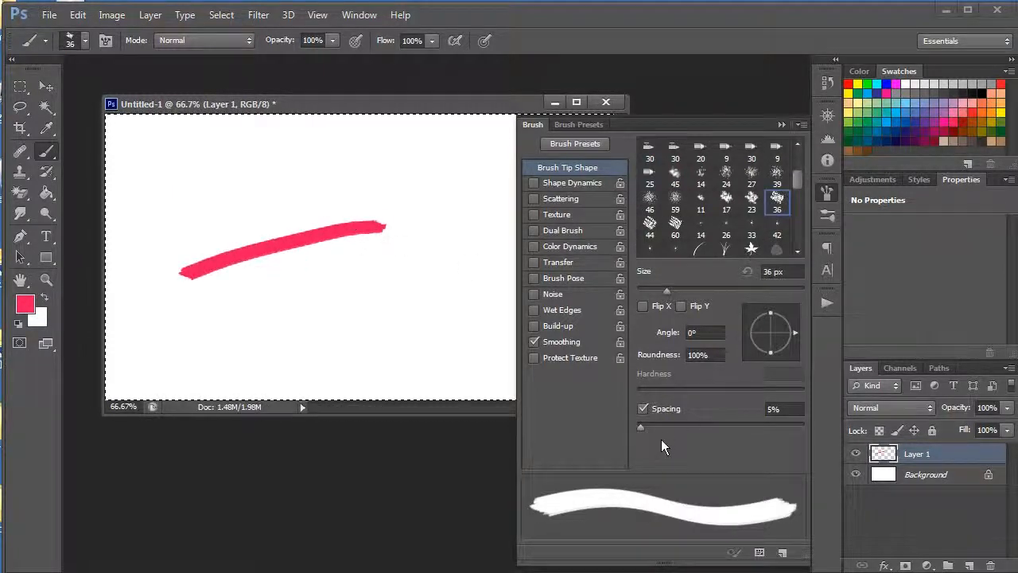
{"action": "key", "text": "Delete"}
Try Flip X and Flip Y on the brush tip at 167% spacing with a cleared test stroke, and turn both off.
{"action": "left_click_drag", "start_coordinate": [641, 427], "coordinate": [730, 427]}
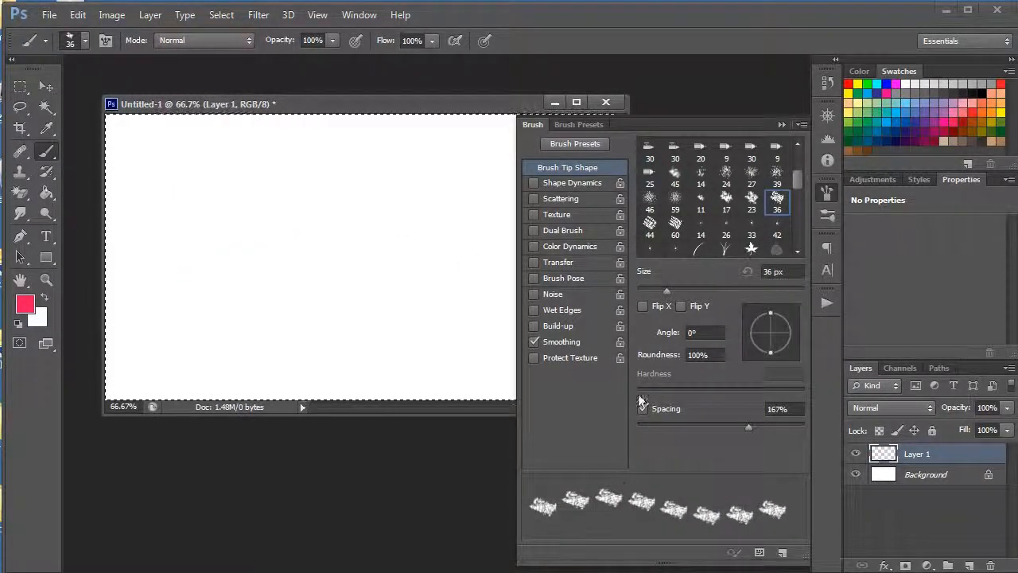
{"action": "left_click", "coordinate": [641, 305]}
{"action": "mouse_move", "coordinate": [200, 317]}
{"action": "left_mouse_down"}
{"action": "mouse_move", "coordinate": [352, 277]}
{"action": "mouse_move", "coordinate": [467, 265]}
{"action": "left_mouse_up"}
{"action": "key", "text": "Delete"}
{"action": "left_click", "coordinate": [680, 305]}
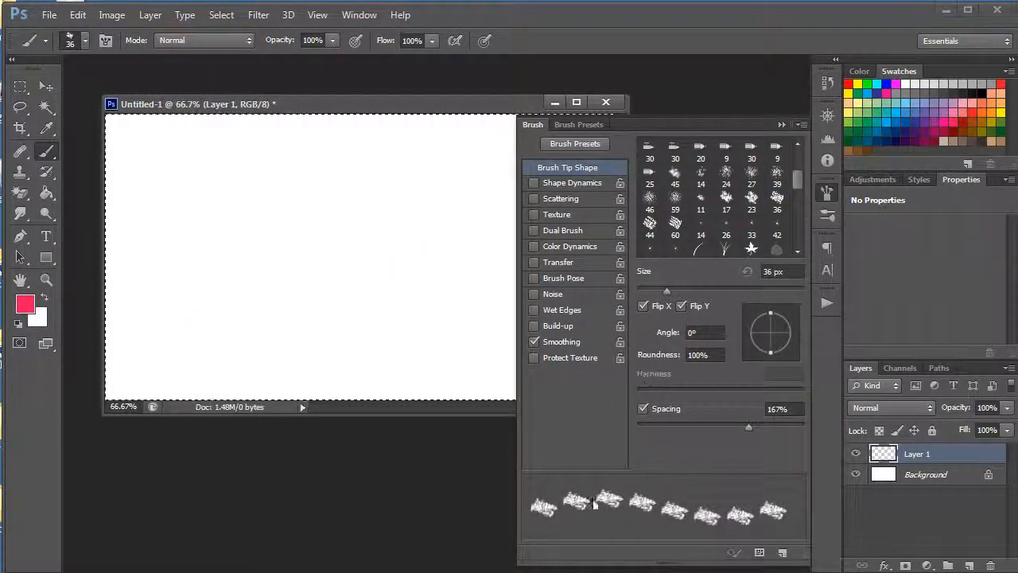
{"action": "left_click", "coordinate": [642, 306]}
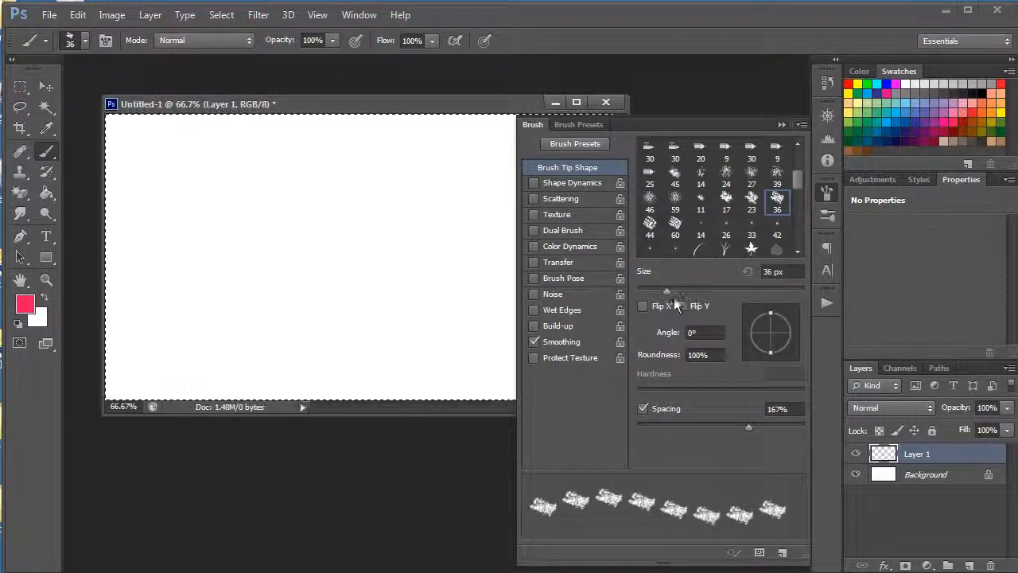
Try the brush tip at 52% roundness, restore it to 100%, and paint a zigzag stroke across the canvas.
{"action": "left_click", "coordinate": [695, 329]}
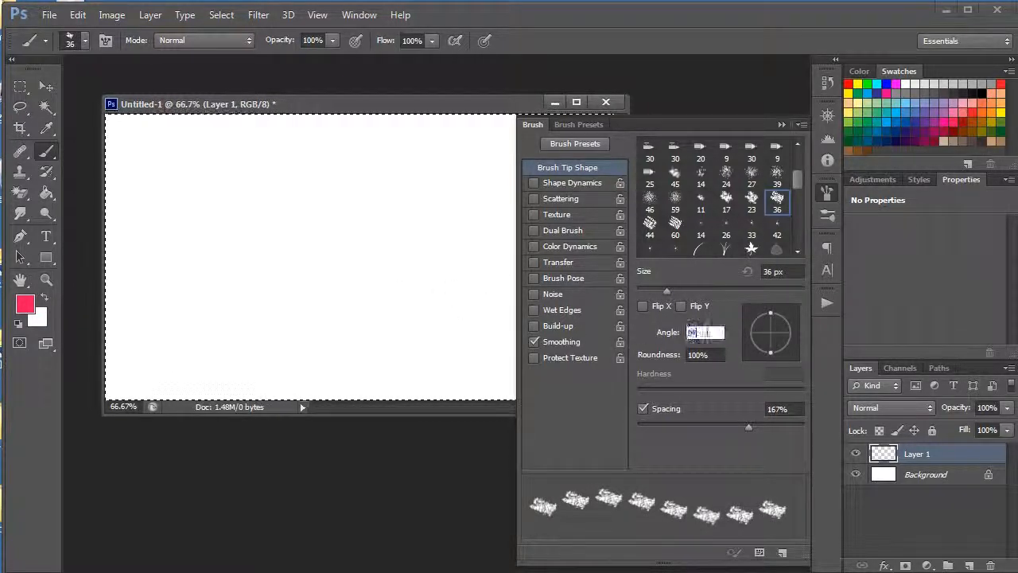
{"action": "left_click_drag", "start_coordinate": [770, 313], "coordinate": [790, 322]}
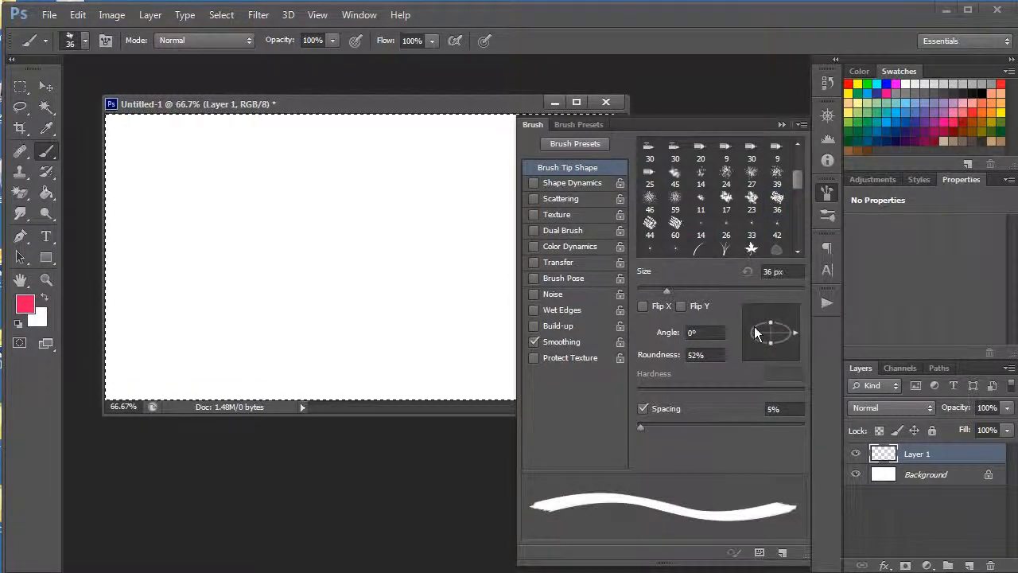
{"action": "left_click_drag", "start_coordinate": [773, 322], "coordinate": [770, 304]}
{"action": "left_click_drag", "start_coordinate": [261, 290], "coordinate": [501, 310]}
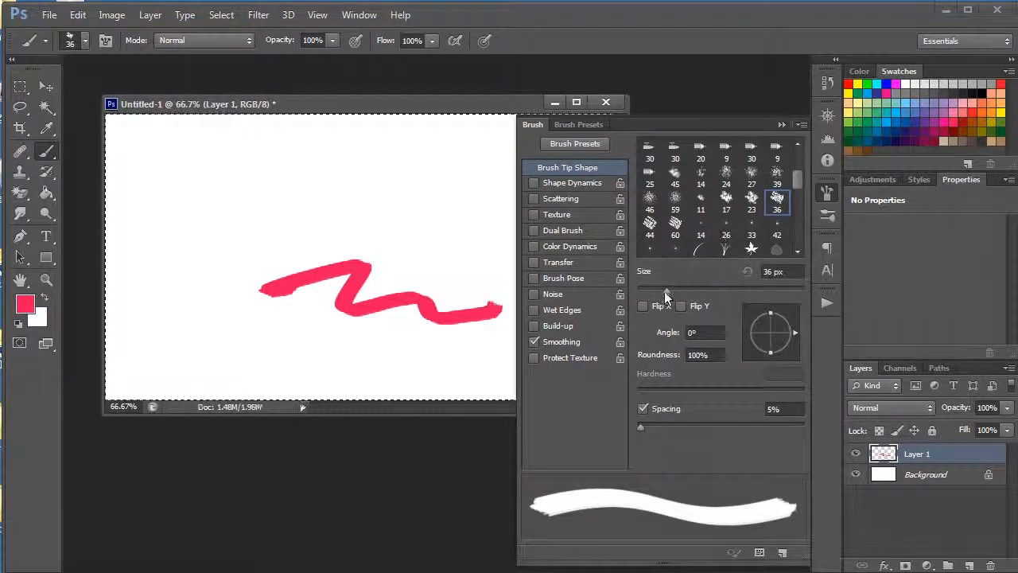
Set the brush tip spacing to 188% and roundness to 32%, and paint flattened dabs below the zigzag stroke.
{"action": "left_click_drag", "start_coordinate": [641, 427], "coordinate": [757, 427]}
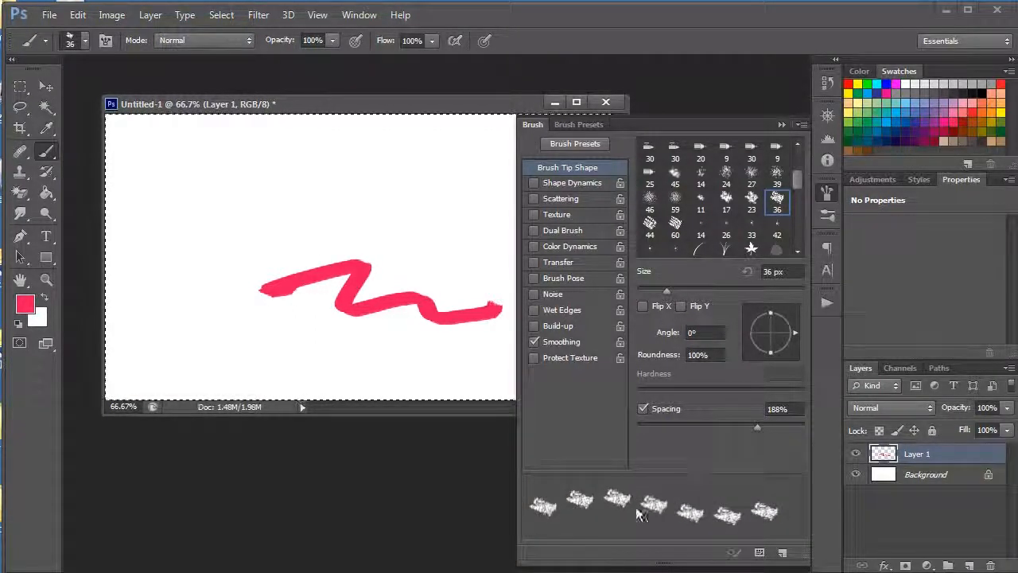
{"action": "left_click_drag", "start_coordinate": [768, 317], "coordinate": [775, 334]}
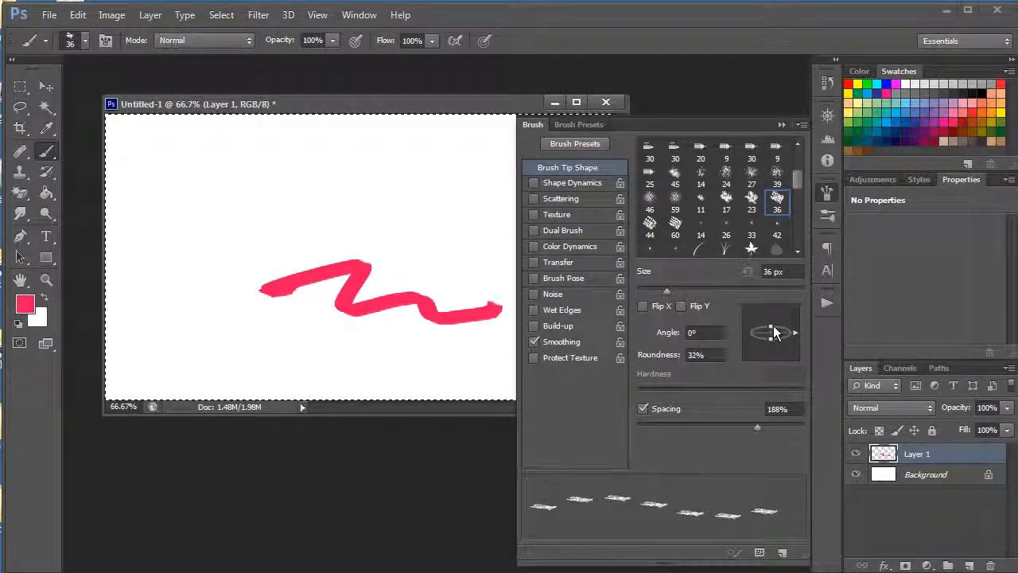
{"action": "mouse_move", "coordinate": [321, 370]}
{"action": "left_mouse_down"}
{"action": "mouse_move", "coordinate": [457, 360]}
{"action": "mouse_move", "coordinate": [357, 338]}
{"action": "left_mouse_up"}
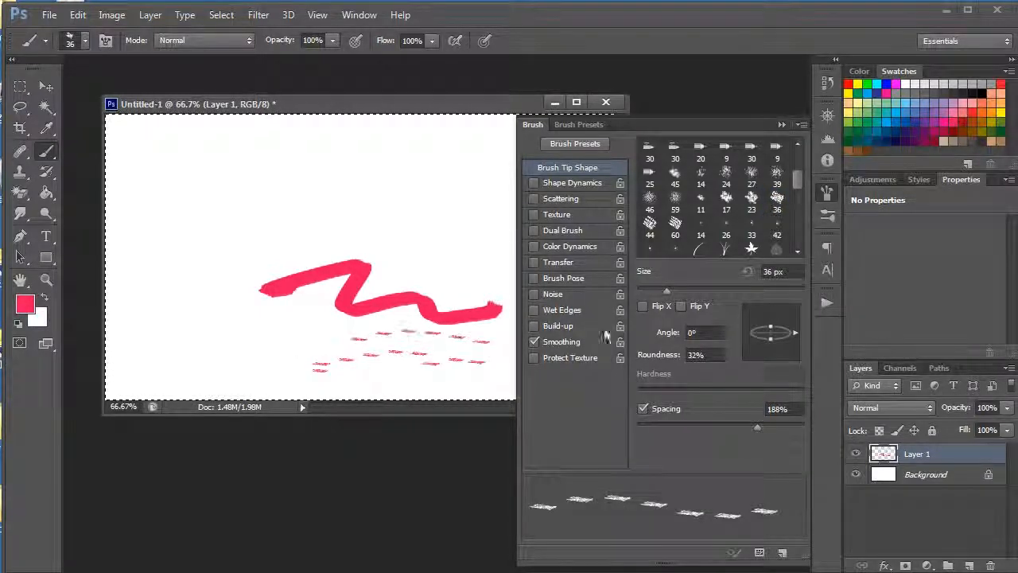
Experiment with the brush tip's roundness and set it back to 100%.
{"action": "mouse_move", "coordinate": [770, 327]}
{"action": "left_mouse_down"}
{"action": "mouse_move", "coordinate": [751, 332]}
{"action": "mouse_move", "coordinate": [772, 348]}
{"action": "mouse_move", "coordinate": [766, 342]}
{"action": "mouse_move", "coordinate": [778, 347]}
{"action": "mouse_move", "coordinate": [791, 333]}
{"action": "mouse_move", "coordinate": [769, 344]}
{"action": "mouse_move", "coordinate": [748, 336]}
{"action": "mouse_move", "coordinate": [783, 307]}
{"action": "mouse_move", "coordinate": [786, 340]}
{"action": "mouse_move", "coordinate": [737, 341]}
{"action": "left_mouse_up"}
{"action": "left_click_drag", "start_coordinate": [765, 309], "coordinate": [781, 311]}
{"action": "type", "text": "00"}
{"action": "key", "text": "Tab"}
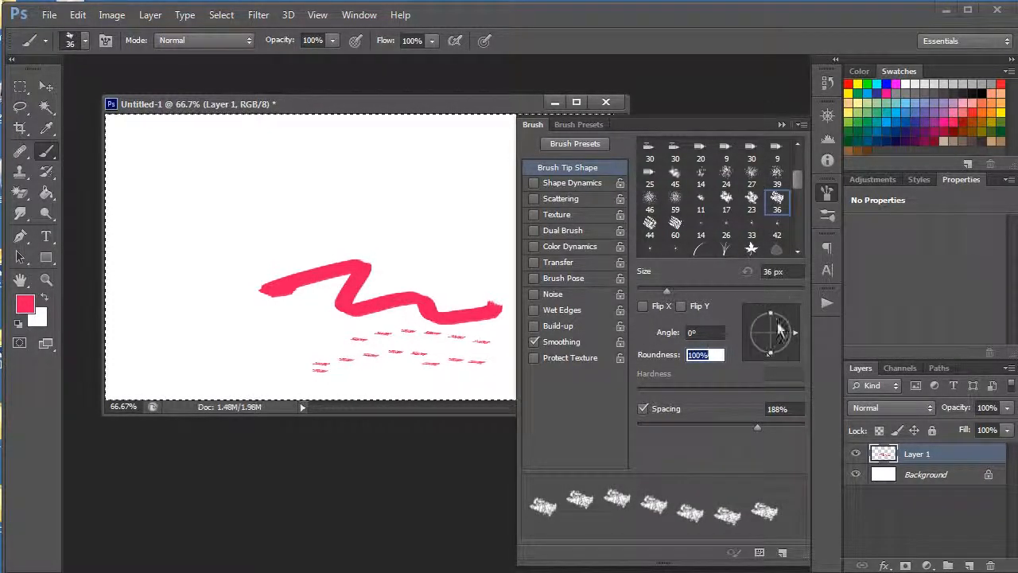
Set the brush size to 47 px, paint scattered dabs above the zigzag stroke, and clear the layer.
{"action": "mouse_move", "coordinate": [666, 291]}
{"action": "left_mouse_down"}
{"action": "mouse_move", "coordinate": [731, 291]}
{"action": "mouse_move", "coordinate": [675, 291]}
{"action": "left_mouse_up"}
{"action": "mouse_move", "coordinate": [246, 254]}
{"action": "left_mouse_down"}
{"action": "mouse_move", "coordinate": [434, 228]}
{"action": "mouse_move", "coordinate": [373, 237]}
{"action": "mouse_move", "coordinate": [477, 262]}
{"action": "left_mouse_up"}
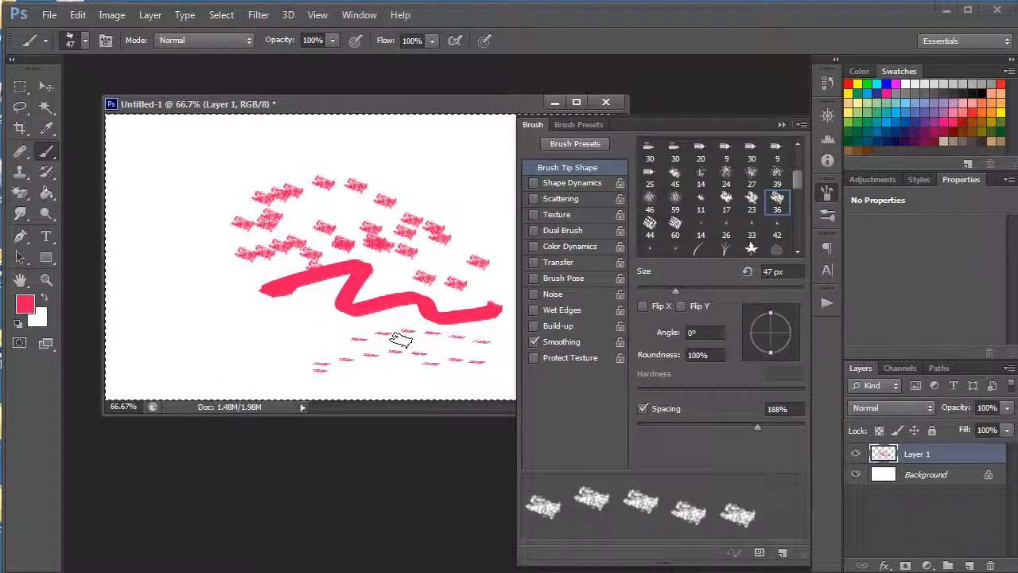
{"action": "key", "text": "Delete"}
Choose the 30 px hard round brush tip, paint a short test stroke, and clear the layer.
{"action": "scroll", "coordinate": [801, 174], "scroll_direction": "up", "scroll_amount": 5}
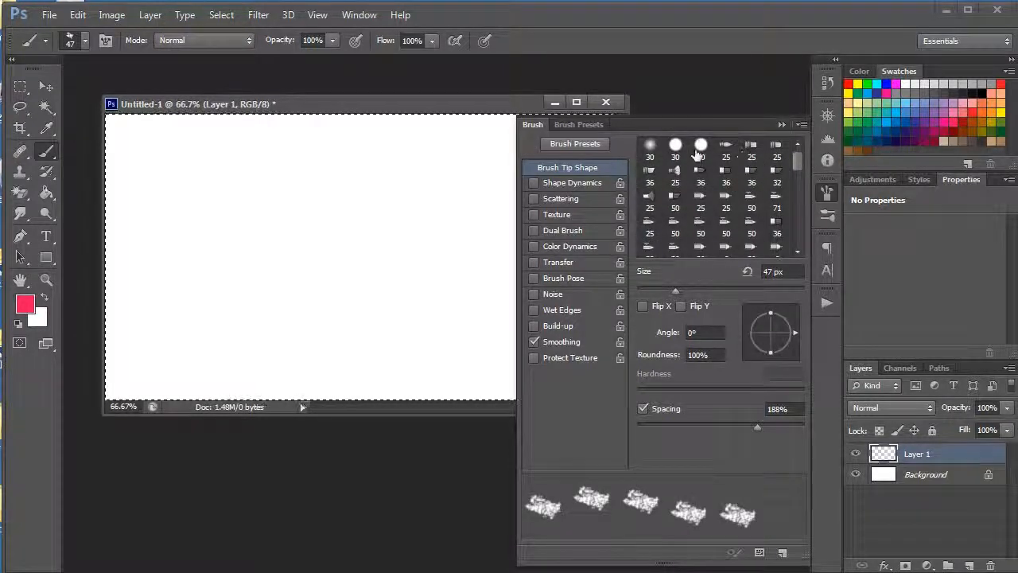
{"action": "left_click", "coordinate": [699, 147]}
{"action": "left_click_drag", "start_coordinate": [311, 239], "coordinate": [443, 255]}
{"action": "key", "text": "Delete"}
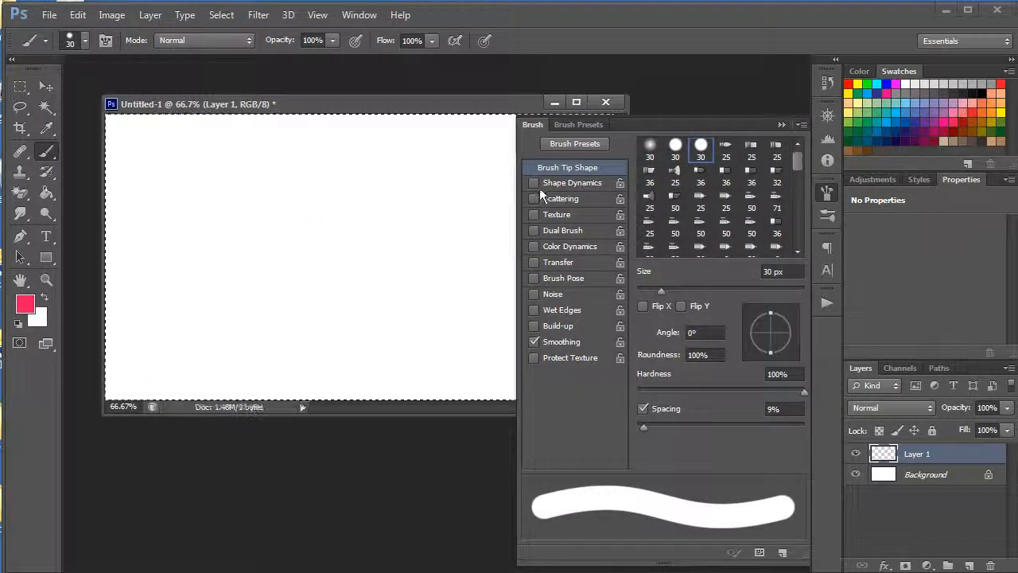
Enable Shape Dynamics with a size jitter of 99%, and paint a wavy stroke and a straight slanted stroke below it.
{"action": "left_click", "coordinate": [534, 183]}
{"action": "left_click", "coordinate": [609, 185]}
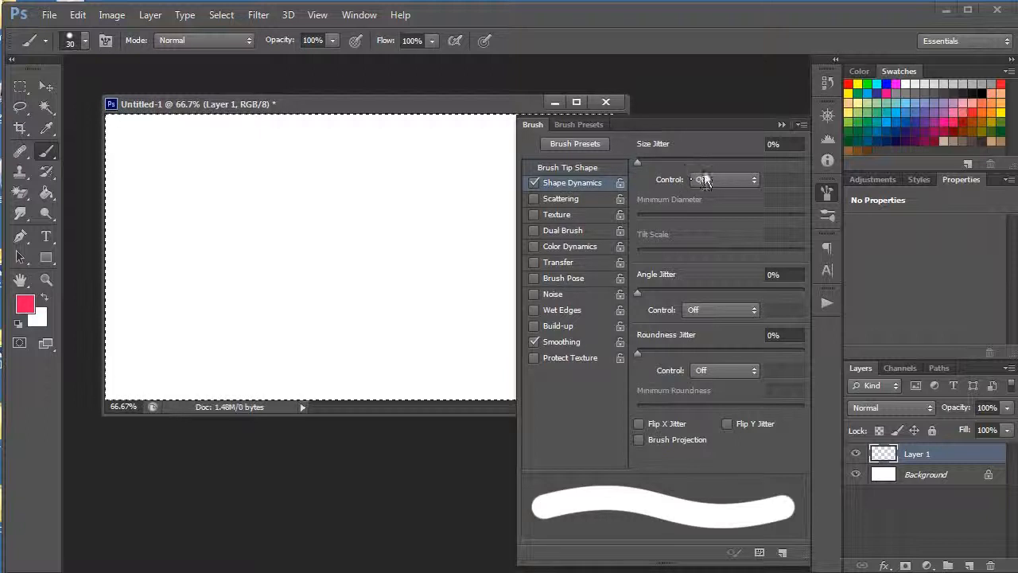
{"action": "left_click_drag", "start_coordinate": [643, 161], "coordinate": [802, 163]}
{"action": "left_click_drag", "start_coordinate": [241, 241], "coordinate": [449, 208]}
{"action": "left_click_drag", "start_coordinate": [187, 312], "coordinate": [437, 252]}
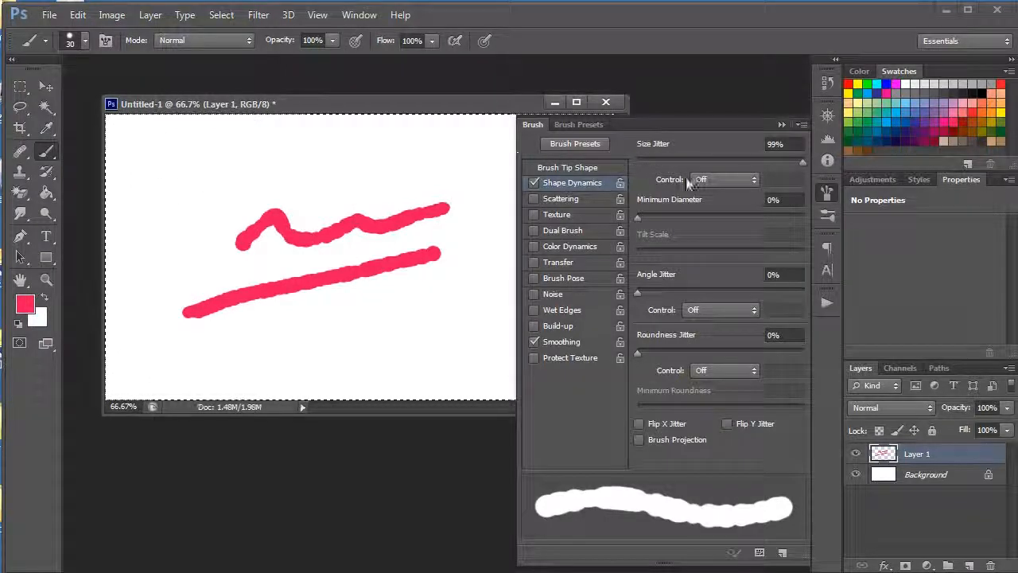
Set the size jitter to 0% and paint three long strokes across the upper and middle canvas.
{"action": "left_click_drag", "start_coordinate": [800, 162], "coordinate": [633, 163]}
{"action": "left_click_drag", "start_coordinate": [160, 181], "coordinate": [447, 139]}
{"action": "mouse_move", "coordinate": [230, 200]}
{"action": "left_mouse_down"}
{"action": "mouse_move", "coordinate": [204, 209]}
{"action": "mouse_move", "coordinate": [422, 173]}
{"action": "left_mouse_up"}
{"action": "mouse_move", "coordinate": [195, 276]}
{"action": "left_mouse_down"}
{"action": "mouse_move", "coordinate": [309, 260]}
{"action": "mouse_move", "coordinate": [483, 197]}
{"action": "left_mouse_up"}
Set the size jitter to 100% and paint two long strokes across the lower canvas.
{"action": "left_click_drag", "start_coordinate": [639, 163], "coordinate": [804, 163]}
{"action": "left_click_drag", "start_coordinate": [297, 307], "coordinate": [513, 277]}
{"action": "left_click_drag", "start_coordinate": [250, 347], "coordinate": [489, 318]}
Set the size control to Fade with 0% size jitter, and paint short tapering strokes along the canvas's left side.
{"action": "left_click", "coordinate": [733, 178]}
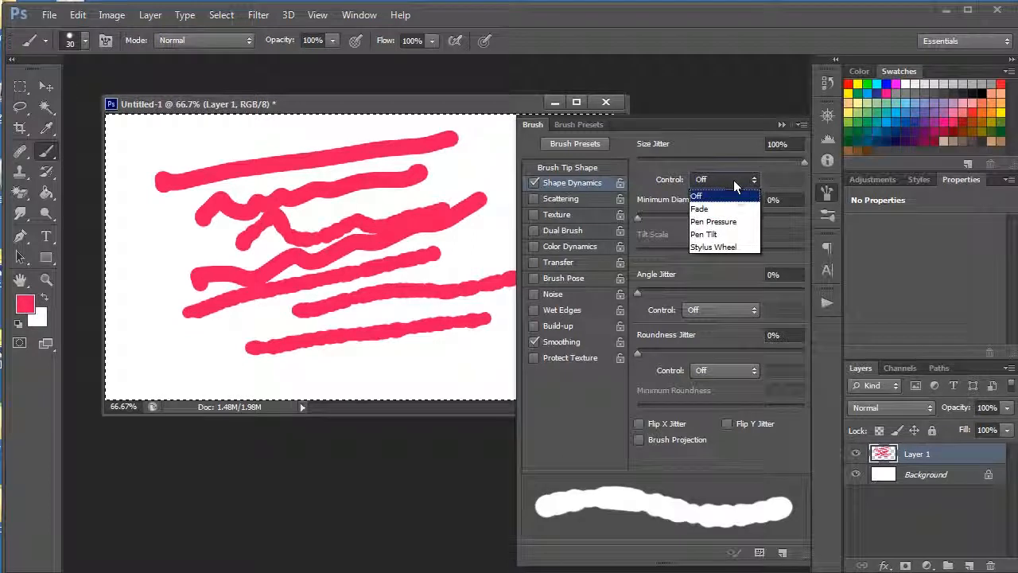
{"action": "left_click", "coordinate": [730, 209]}
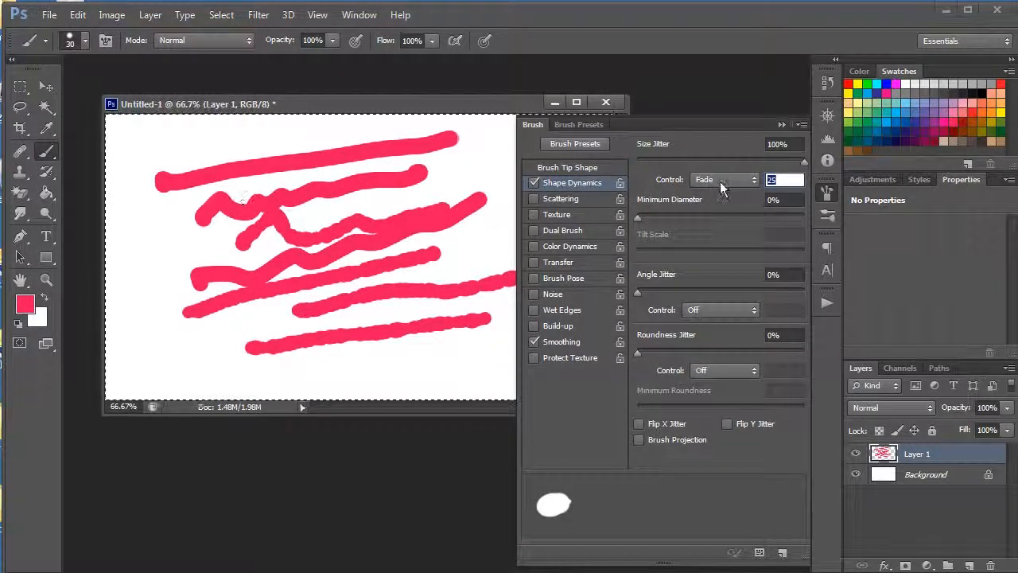
{"action": "left_click_drag", "start_coordinate": [778, 168], "coordinate": [624, 171]}
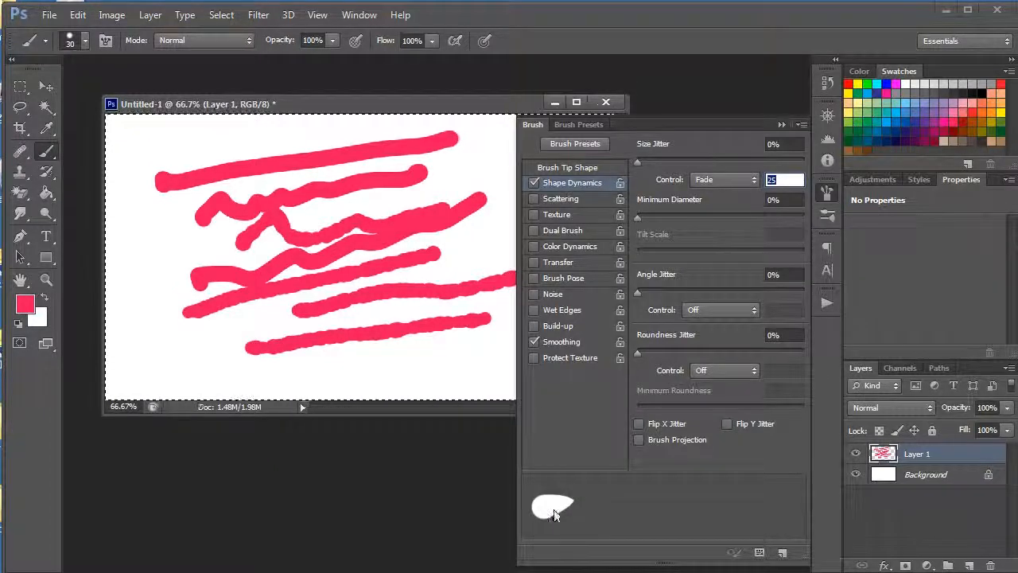
{"action": "left_click_drag", "start_coordinate": [145, 270], "coordinate": [573, 146]}
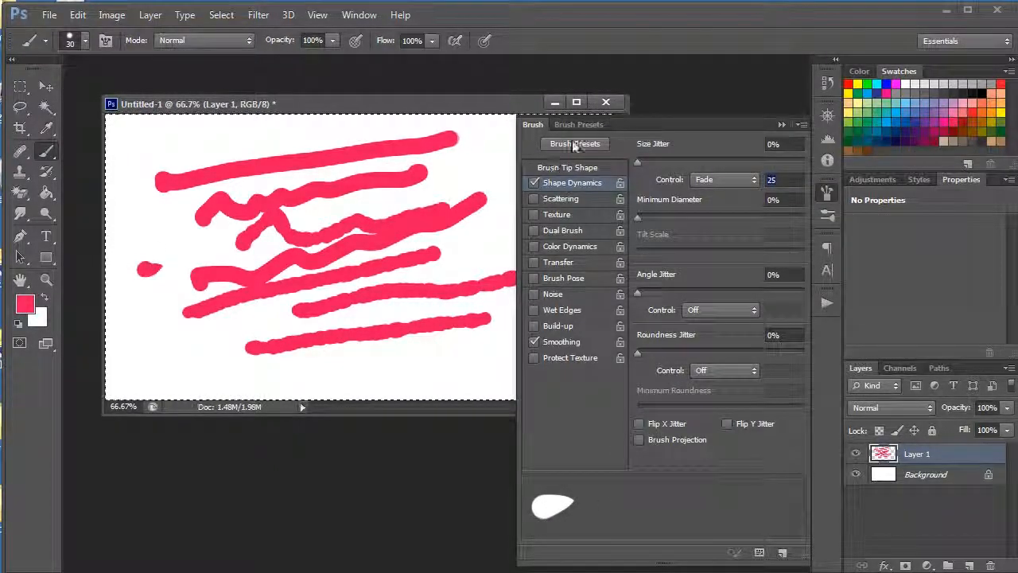
{"action": "left_click_drag", "start_coordinate": [134, 323], "coordinate": [217, 289]}
{"action": "left_click_drag", "start_coordinate": [141, 364], "coordinate": [297, 298]}
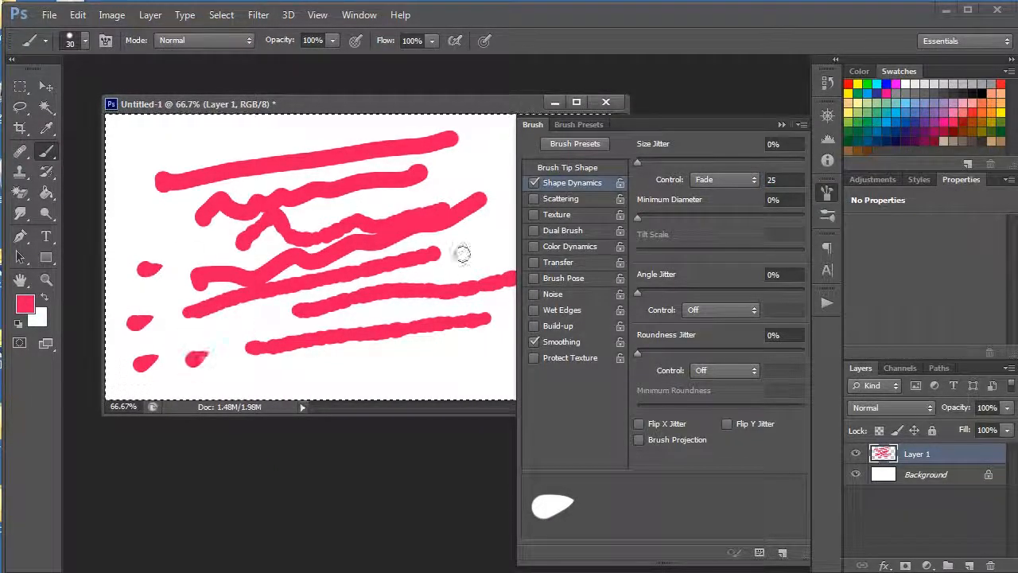
Try the minimum diameter, return it to 0%, and set the size fade length to 100.
{"action": "mouse_move", "coordinate": [638, 217]}
{"action": "left_mouse_down"}
{"action": "mouse_move", "coordinate": [737, 214]}
{"action": "mouse_move", "coordinate": [639, 222]}
{"action": "left_mouse_up"}
{"action": "left_click_drag", "start_coordinate": [644, 223], "coordinate": [631, 222]}
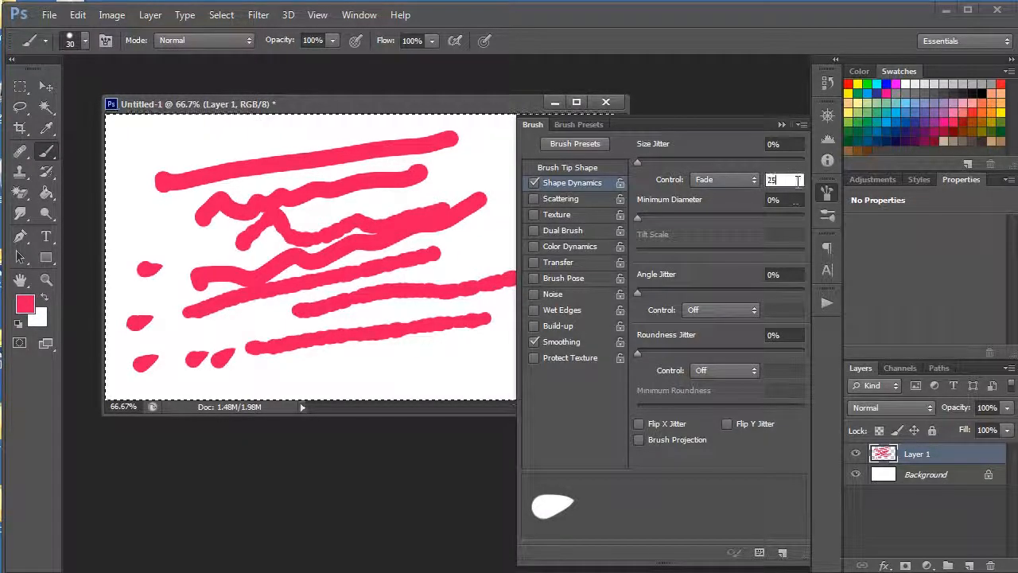
{"action": "type", "text": "100"}
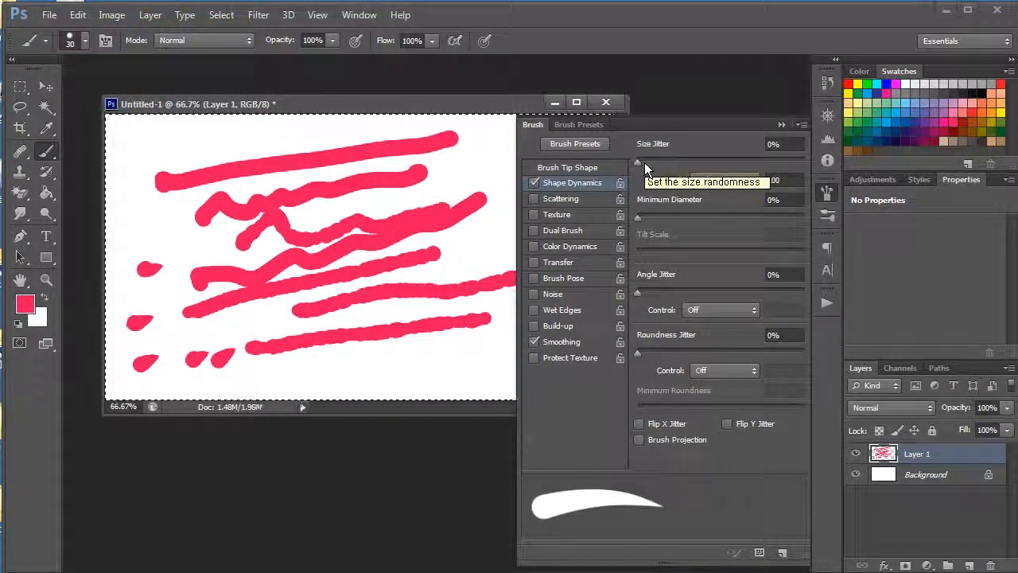
Set the size control to Pen Pressure, turn on pressure-controlled opacity, and paint test strokes around the existing ones.
{"action": "left_click", "coordinate": [748, 177]}
{"action": "key", "text": "Escape"}
{"action": "left_click", "coordinate": [728, 179]}
{"action": "left_click", "coordinate": [731, 221]}
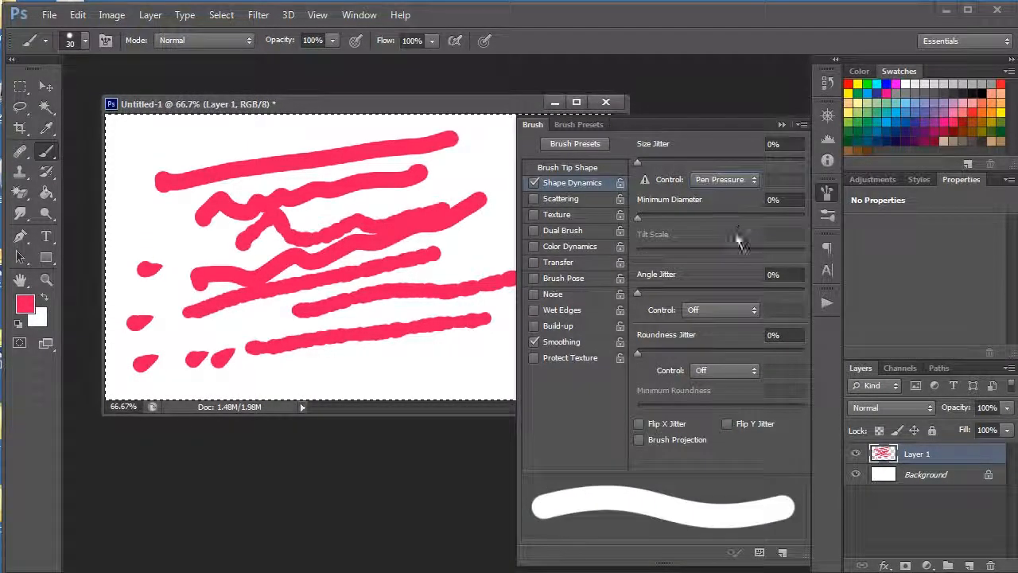
{"action": "mouse_move", "coordinate": [123, 195]}
{"action": "left_mouse_down"}
{"action": "mouse_move", "coordinate": [160, 250]}
{"action": "mouse_move", "coordinate": [195, 261]}
{"action": "left_mouse_up"}
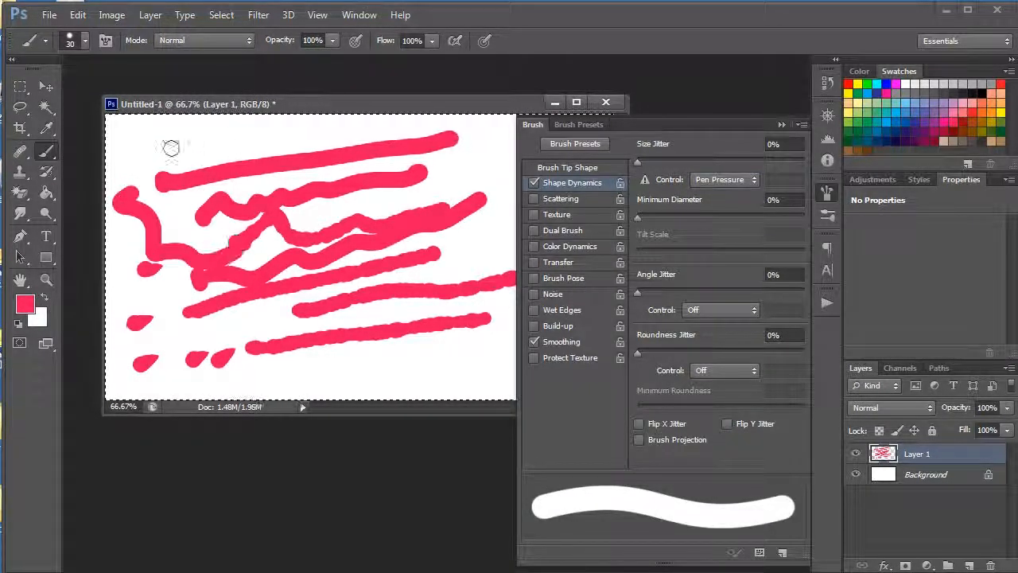
{"action": "left_click_drag", "start_coordinate": [155, 146], "coordinate": [266, 146]}
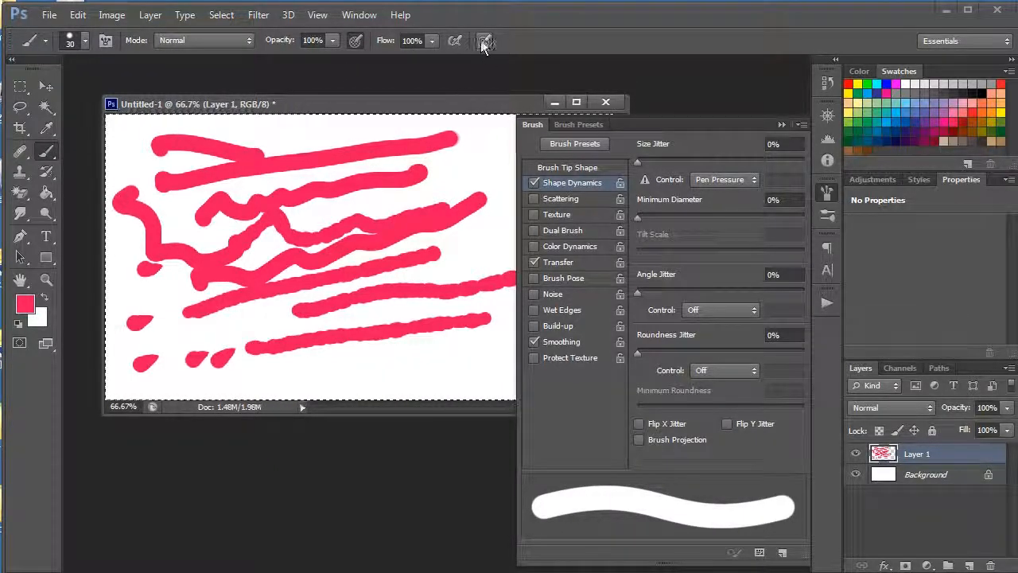
{"action": "mouse_move", "coordinate": [411, 143]}
{"action": "left_mouse_down"}
{"action": "mouse_move", "coordinate": [490, 164]}
{"action": "mouse_move", "coordinate": [478, 232]}
{"action": "left_mouse_up"}
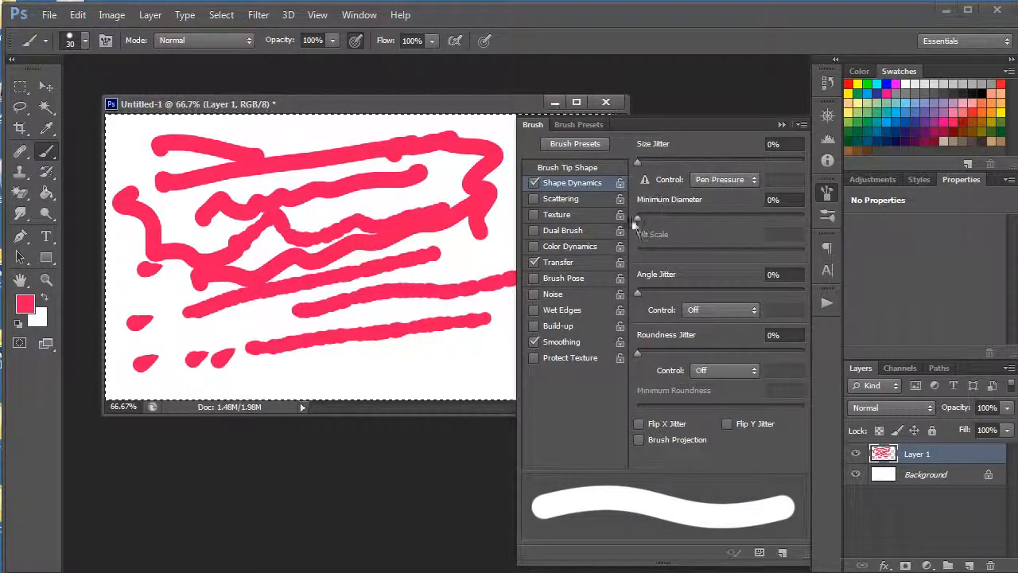
Try the minimum diameter and angle jitter, resetting both to 0%, and switch the size control back to Fade.
{"action": "mouse_move", "coordinate": [637, 219]}
{"action": "left_mouse_down"}
{"action": "mouse_move", "coordinate": [740, 222]}
{"action": "mouse_move", "coordinate": [621, 228]}
{"action": "left_mouse_up"}
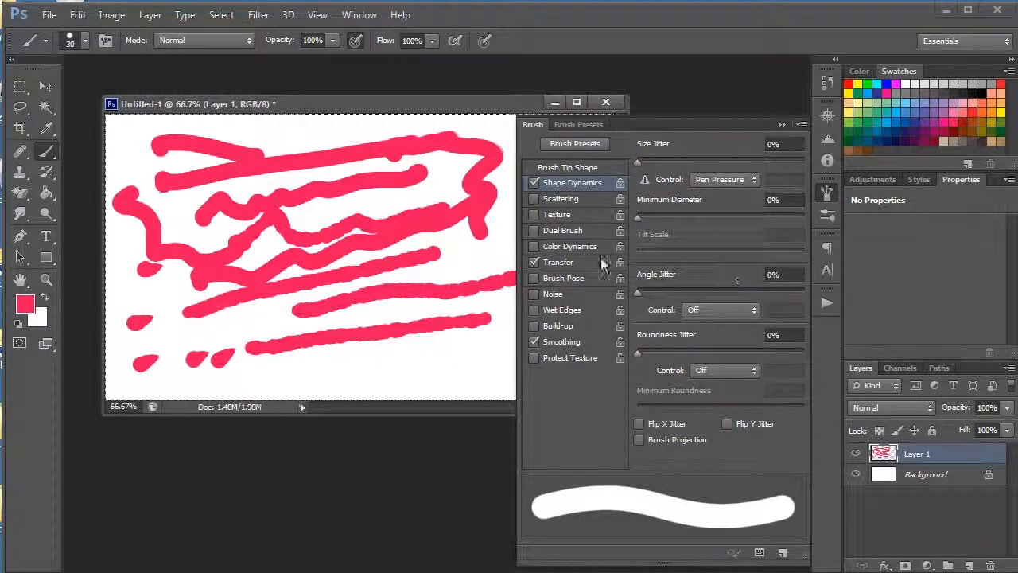
{"action": "left_click_drag", "start_coordinate": [740, 294], "coordinate": [632, 295]}
{"action": "left_click", "coordinate": [724, 179]}
{"action": "left_click", "coordinate": [726, 196]}
{"action": "left_click", "coordinate": [704, 180]}
{"action": "left_click", "coordinate": [712, 202]}
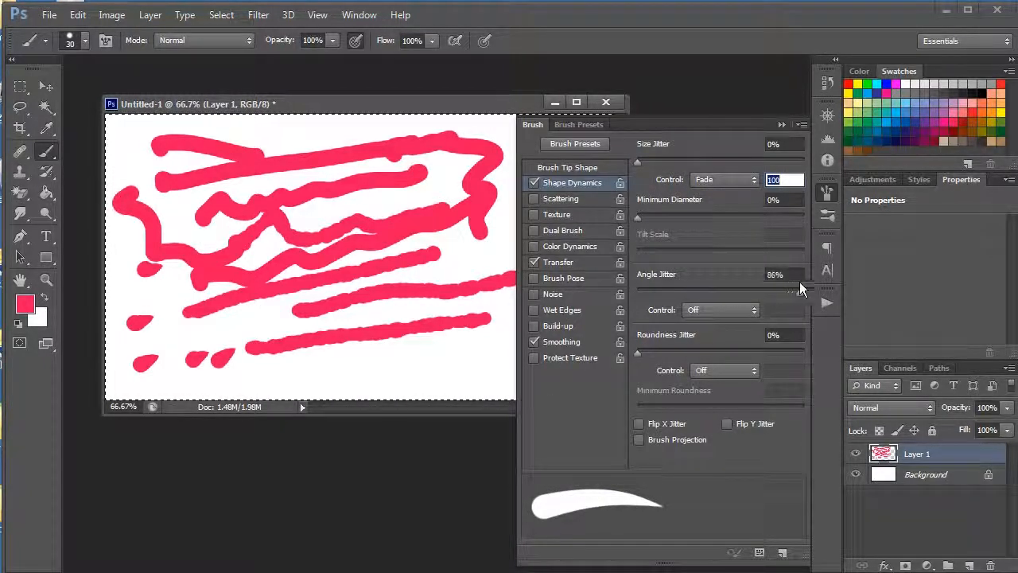
Set the angle jitter to 69%, try Fade as its control, and switch that control to Pen Pressure.
{"action": "left_click", "coordinate": [739, 310]}
{"action": "left_click", "coordinate": [718, 325]}
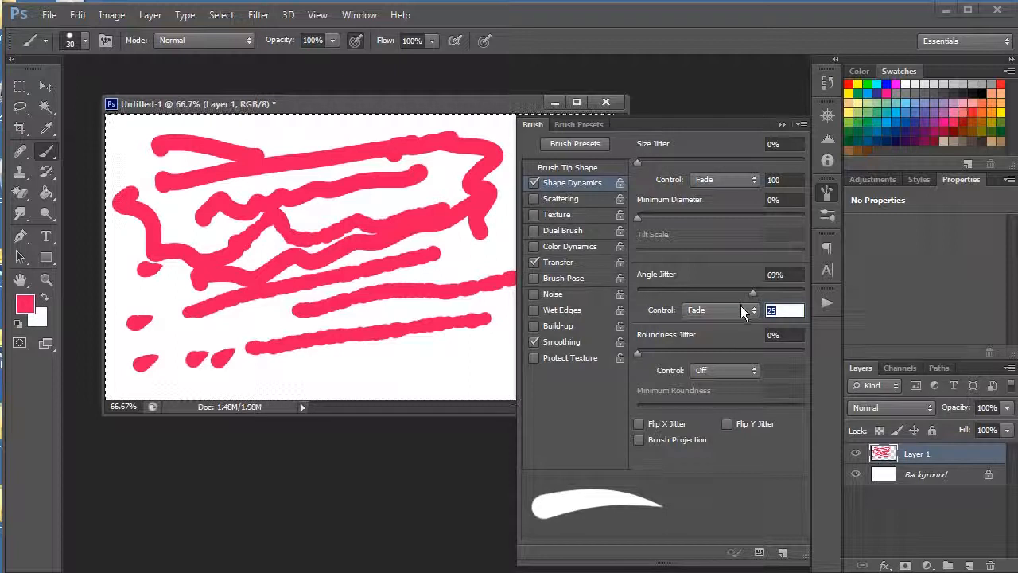
{"action": "left_click", "coordinate": [740, 310]}
{"action": "left_click", "coordinate": [725, 348]}
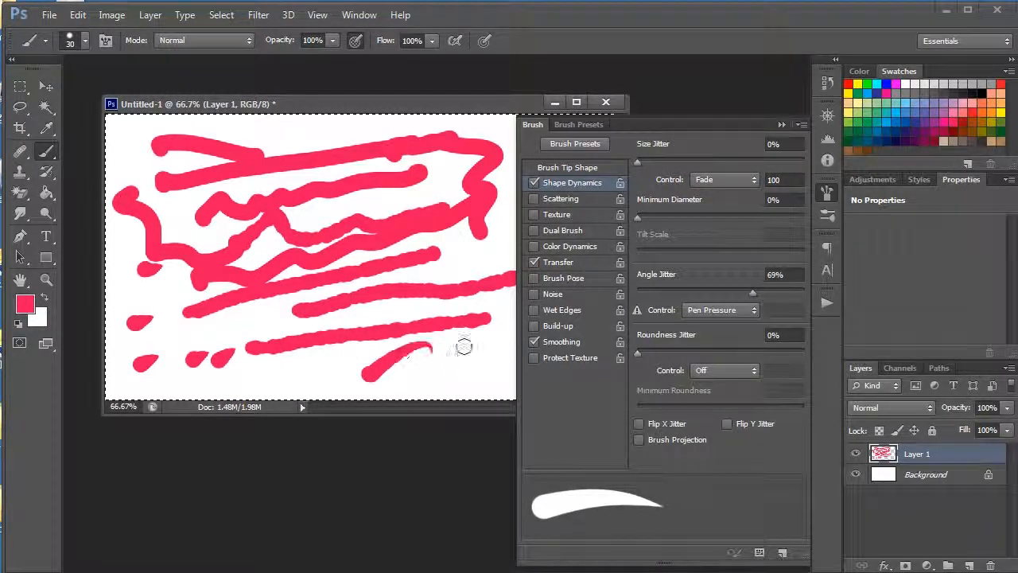
Paint test strokes in the canvas's lower area, set the angle jitter control to Fade, and paint more strokes over the middle.
{"action": "mouse_move", "coordinate": [409, 386]}
{"action": "left_mouse_down"}
{"action": "mouse_move", "coordinate": [507, 340]}
{"action": "mouse_move", "coordinate": [489, 360]}
{"action": "mouse_move", "coordinate": [453, 360]}
{"action": "left_mouse_up"}
{"action": "mouse_move", "coordinate": [240, 334]}
{"action": "left_mouse_down"}
{"action": "mouse_move", "coordinate": [298, 322]}
{"action": "mouse_move", "coordinate": [502, 318]}
{"action": "left_mouse_up"}
{"action": "left_click", "coordinate": [712, 310]}
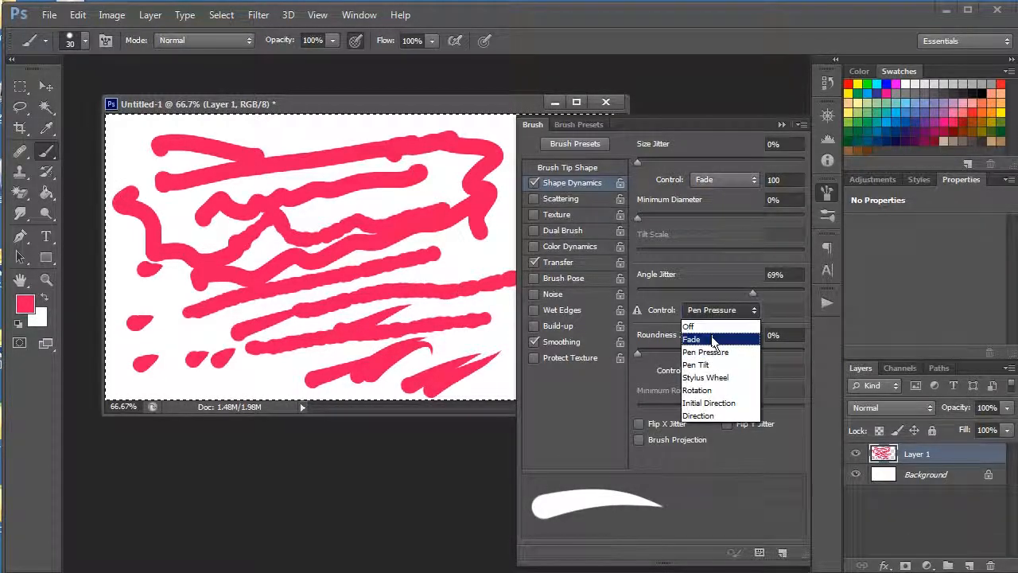
{"action": "left_click", "coordinate": [704, 335]}
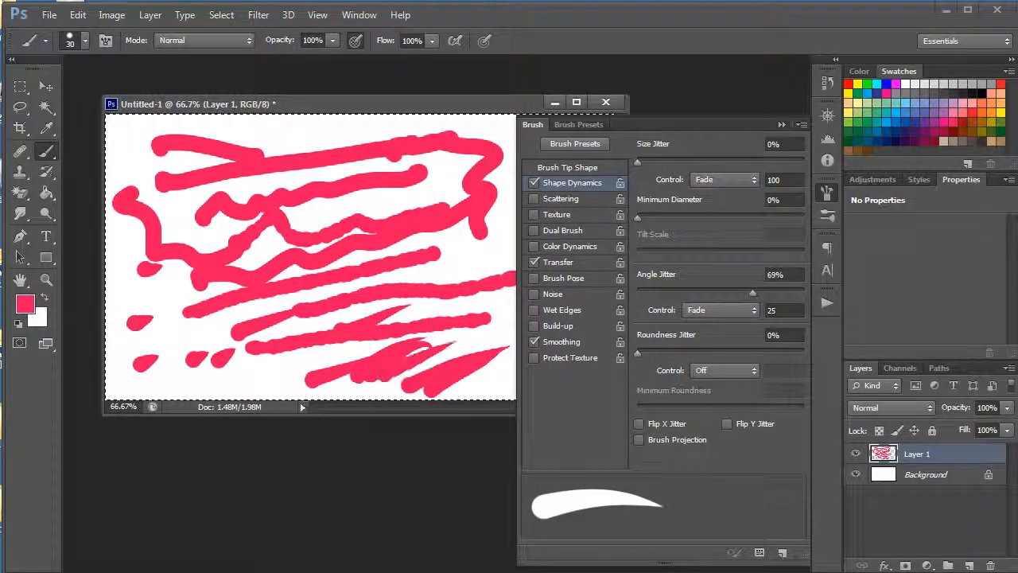
{"action": "left_click_drag", "start_coordinate": [276, 223], "coordinate": [447, 188]}
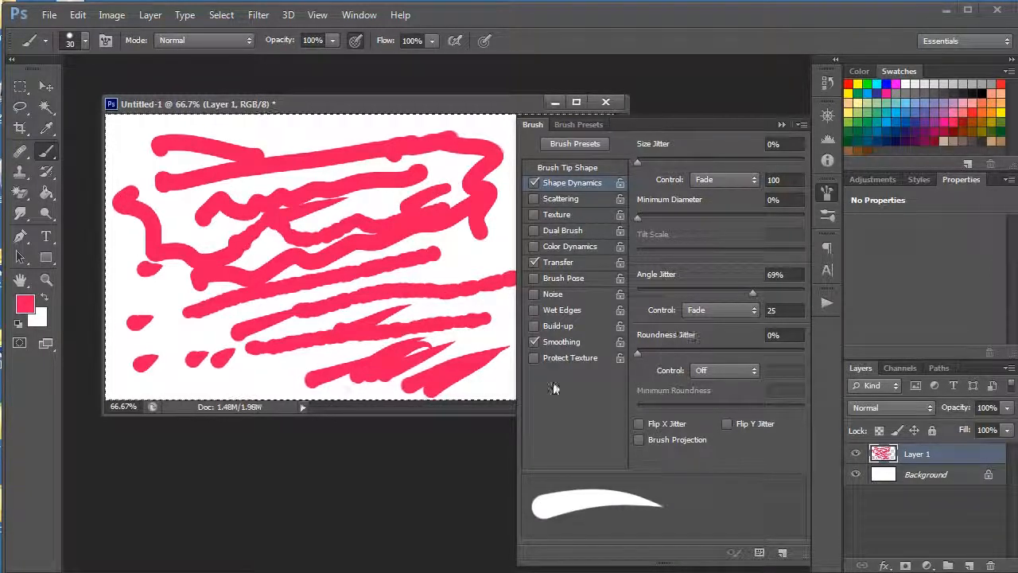
Set the angle jitter control to Pen Tilt, paint short test strokes, and switch that control to Off.
{"action": "left_click", "coordinate": [712, 310]}
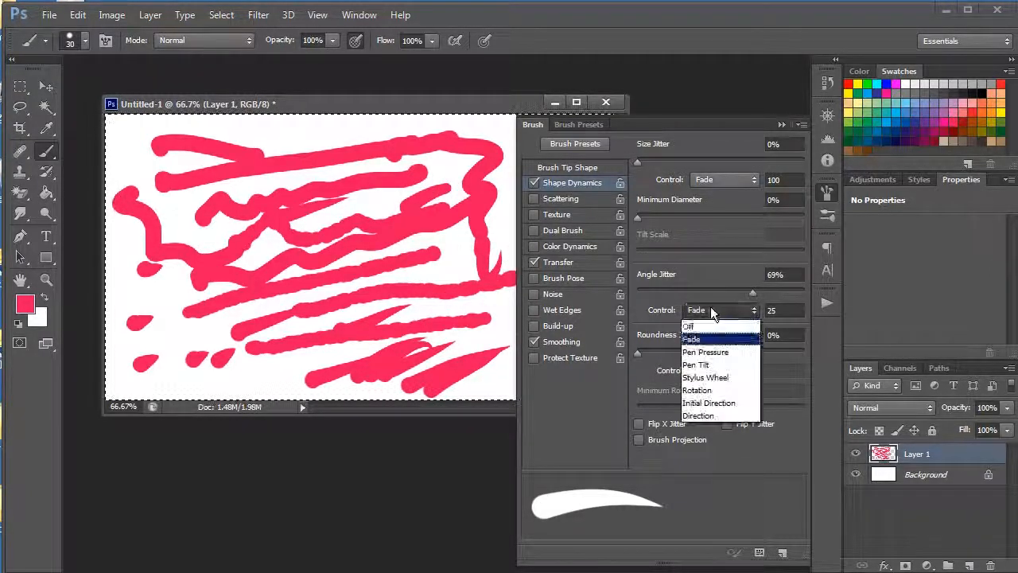
{"action": "left_click", "coordinate": [742, 363]}
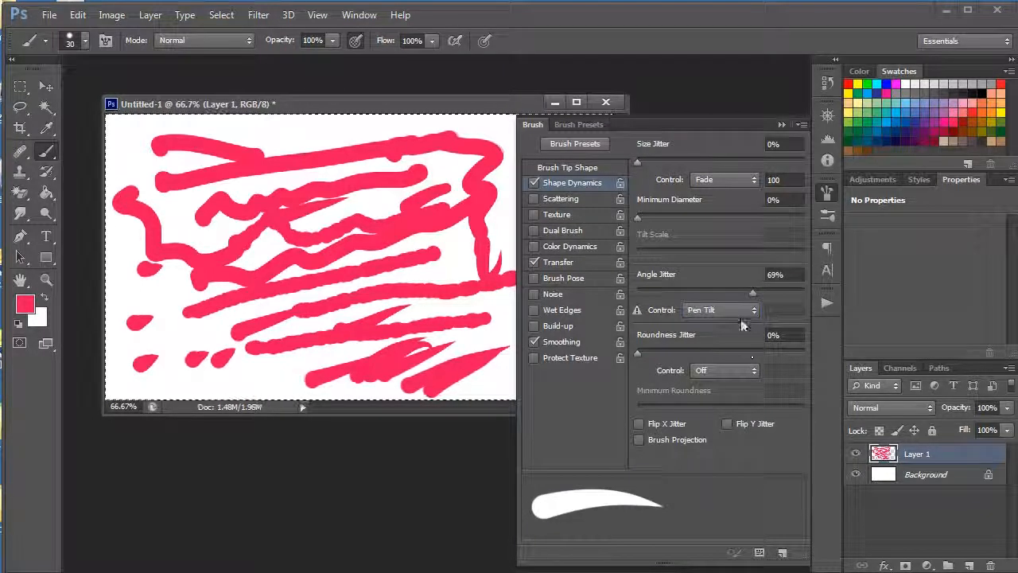
{"action": "left_click_drag", "start_coordinate": [380, 189], "coordinate": [387, 219]}
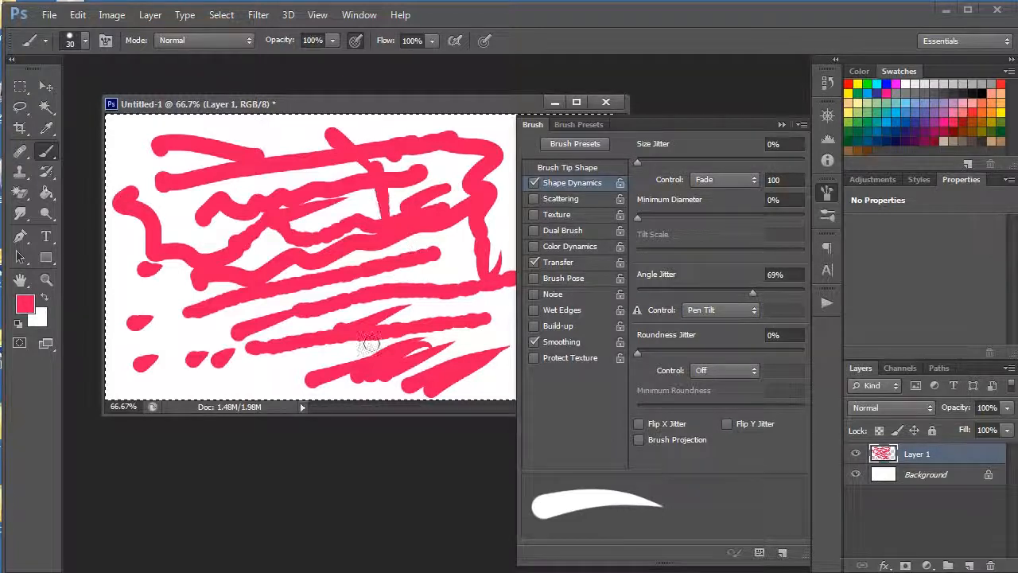
{"action": "left_click", "coordinate": [716, 309]}
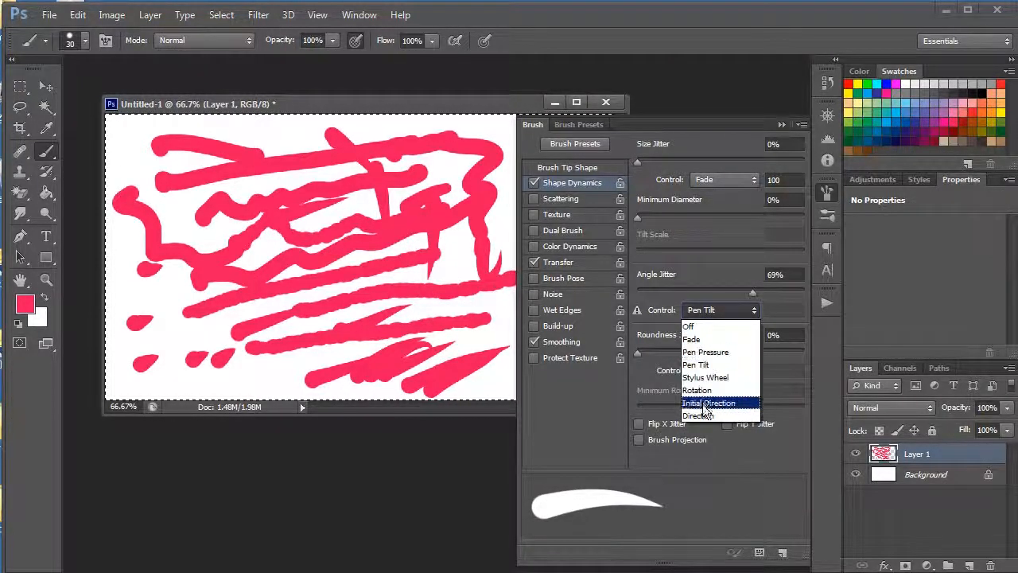
{"action": "left_click", "coordinate": [693, 327]}
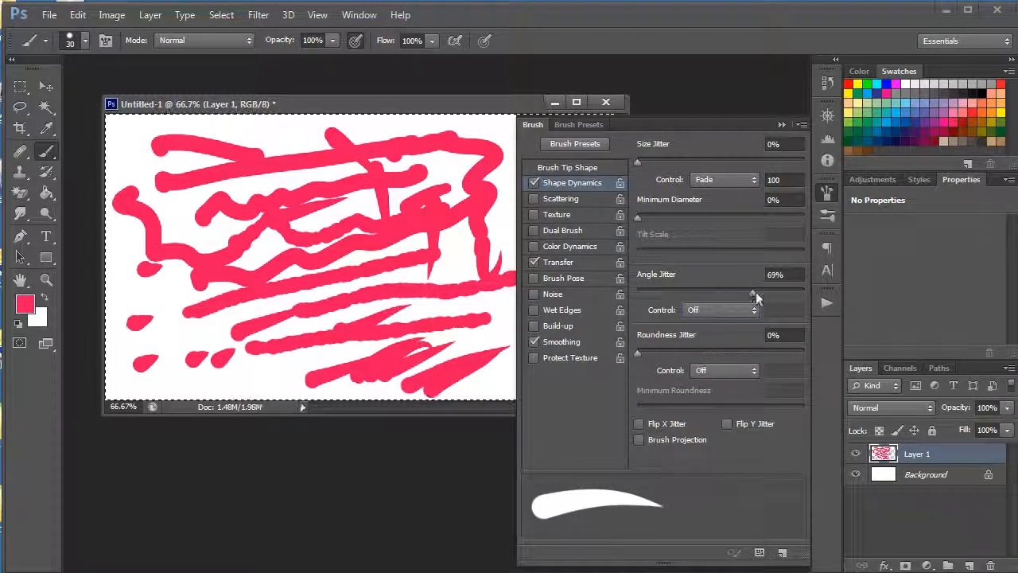
Try the roundness jitter, return it to 0%, and check its control options while leaving the control Off.
{"action": "left_click_drag", "start_coordinate": [644, 352], "coordinate": [748, 352]}
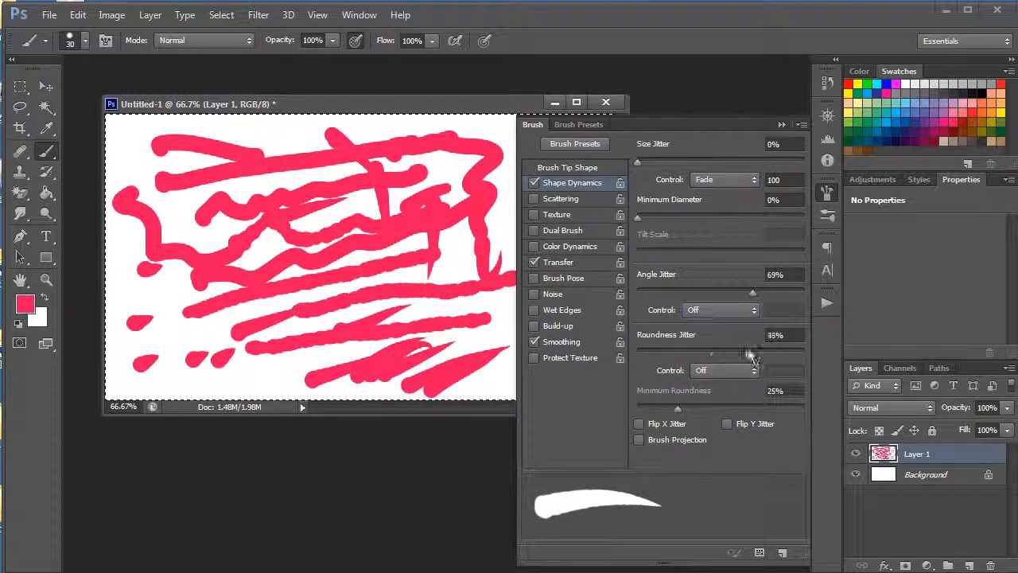
{"action": "left_click_drag", "start_coordinate": [657, 362], "coordinate": [613, 359]}
{"action": "left_click", "coordinate": [716, 369]}
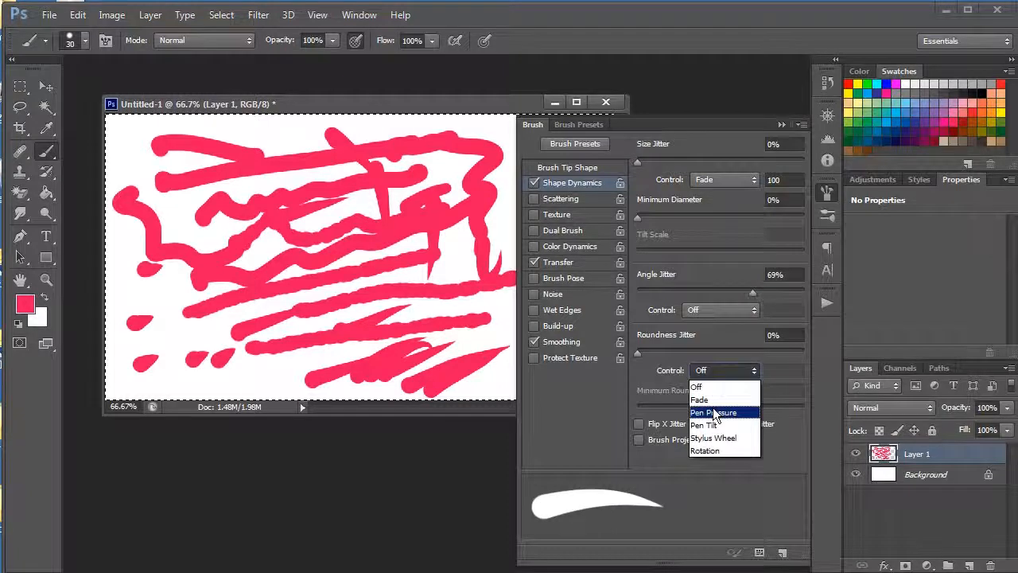
{"action": "left_click", "coordinate": [618, 427]}
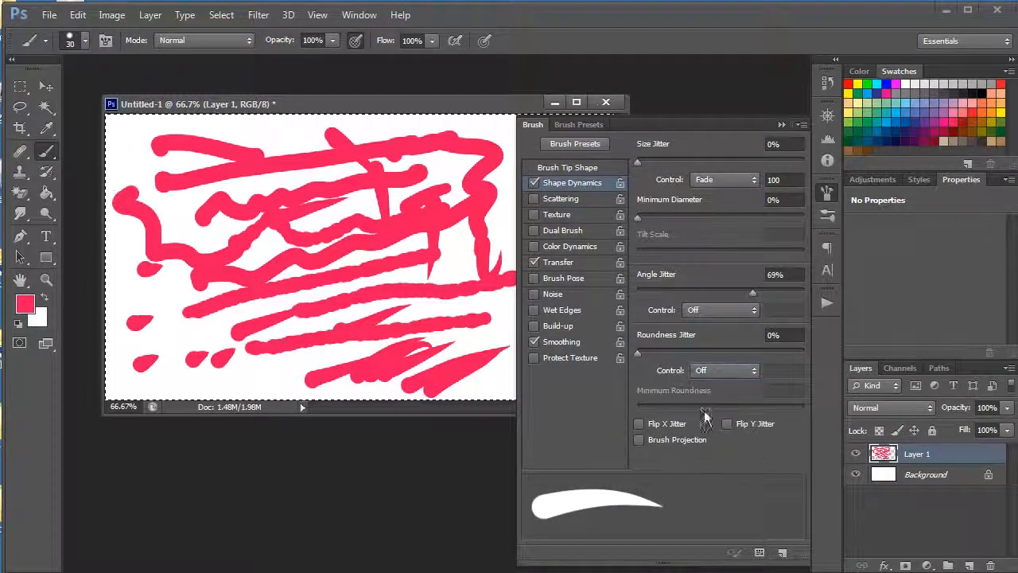
Set the size control to Off and paint test strokes across the middle of the canvas.
{"action": "left_click", "coordinate": [754, 179]}
{"action": "left_click", "coordinate": [747, 191]}
{"action": "mouse_move", "coordinate": [247, 238]}
{"action": "left_mouse_down"}
{"action": "mouse_move", "coordinate": [348, 259]}
{"action": "mouse_move", "coordinate": [477, 217]}
{"action": "left_mouse_up"}
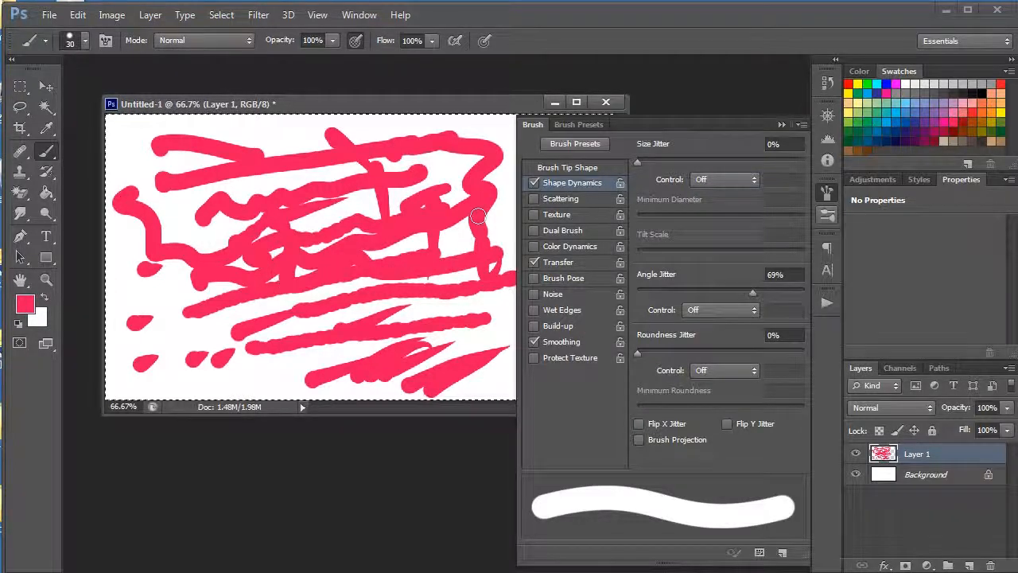
Clear all strokes from Layer 1, reset the angle jitter to 0%, and turn off Transfer.
{"action": "key", "text": "Delete"}
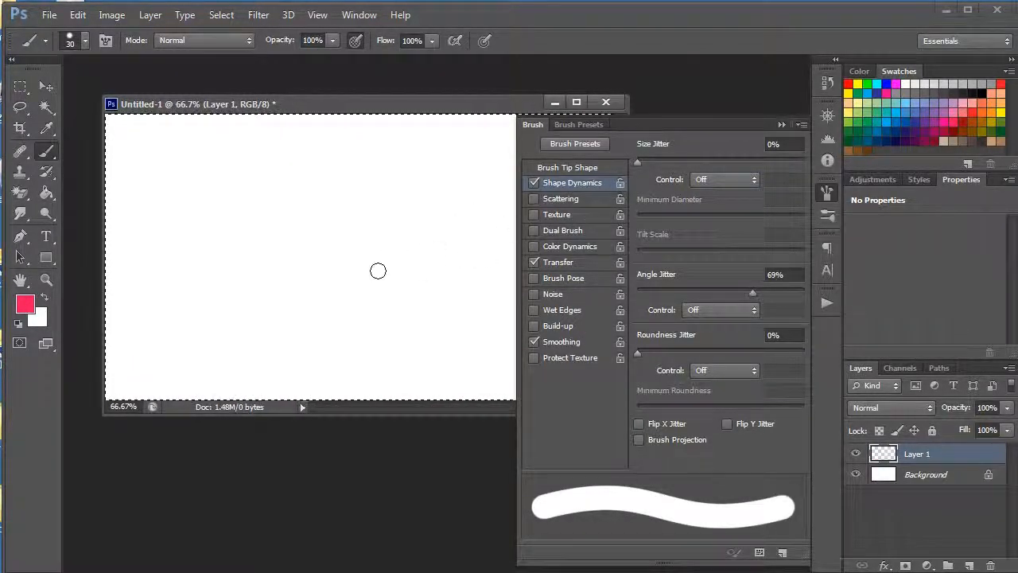
{"action": "left_click_drag", "start_coordinate": [748, 292], "coordinate": [627, 294]}
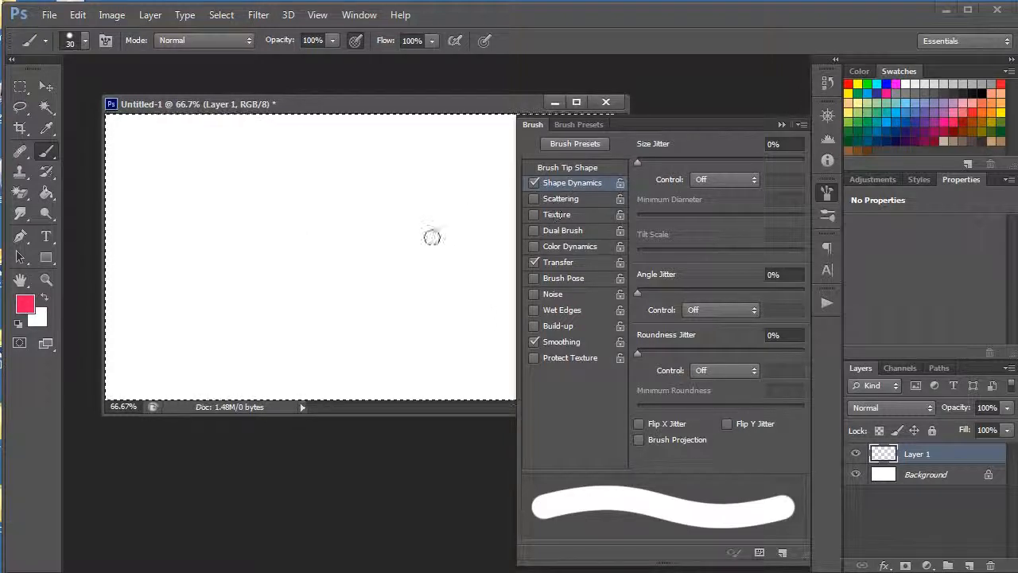
{"action": "left_click", "coordinate": [534, 262]}
Enable Scattering with the scatter at 152% and paint several overlapping test strokes across the canvas.
{"action": "left_click", "coordinate": [574, 199]}
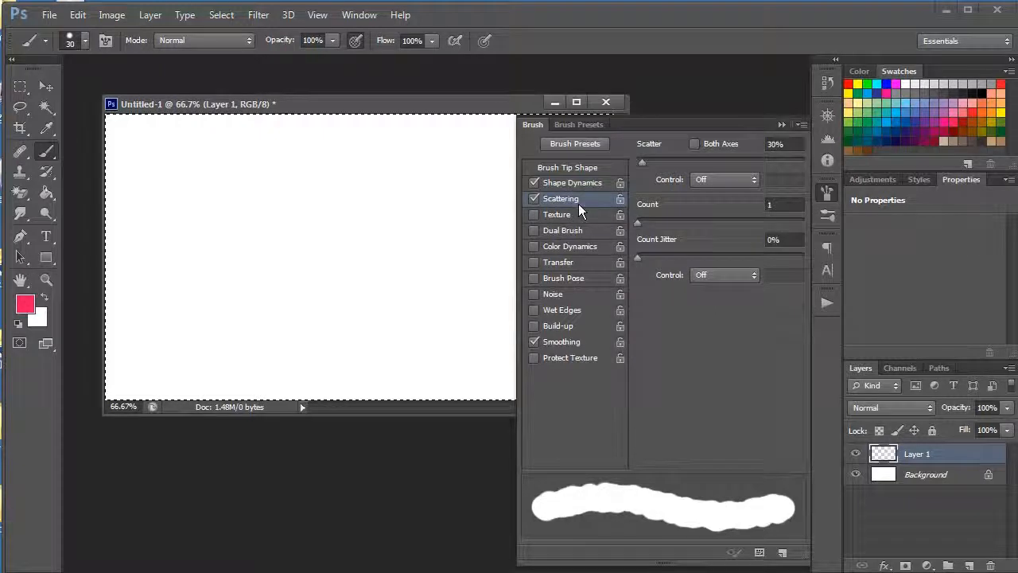
{"action": "mouse_move", "coordinate": [644, 160]}
{"action": "left_mouse_down"}
{"action": "mouse_move", "coordinate": [709, 158]}
{"action": "mouse_move", "coordinate": [662, 161]}
{"action": "left_mouse_up"}
{"action": "left_click_drag", "start_coordinate": [227, 304], "coordinate": [474, 221]}
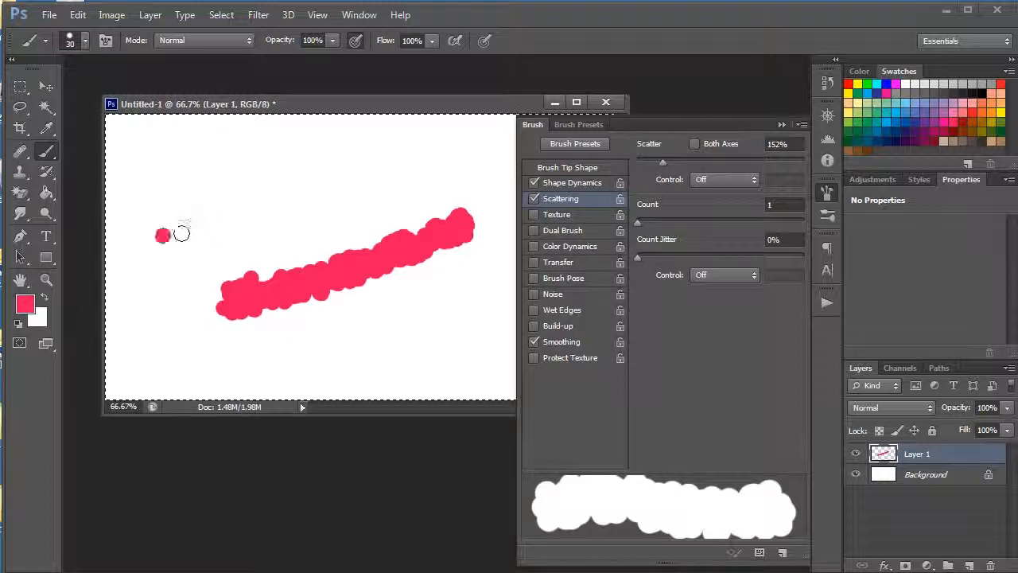
{"action": "mouse_move", "coordinate": [181, 233]}
{"action": "left_mouse_down"}
{"action": "mouse_move", "coordinate": [412, 201]}
{"action": "mouse_move", "coordinate": [446, 183]}
{"action": "left_mouse_up"}
{"action": "mouse_move", "coordinate": [208, 189]}
{"action": "left_mouse_down"}
{"action": "mouse_move", "coordinate": [390, 203]}
{"action": "mouse_move", "coordinate": [470, 225]}
{"action": "left_mouse_up"}
{"action": "left_click_drag", "start_coordinate": [215, 333], "coordinate": [434, 304]}
{"action": "mouse_move", "coordinate": [239, 256]}
{"action": "left_mouse_down"}
{"action": "mouse_move", "coordinate": [454, 291]}
{"action": "mouse_move", "coordinate": [477, 326]}
{"action": "left_mouse_up"}
Turn off Scattering and Shape Dynamics, enable Texture, and paint a test stroke above the scattered ones.
{"action": "left_click", "coordinate": [533, 198]}
{"action": "left_click", "coordinate": [534, 183]}
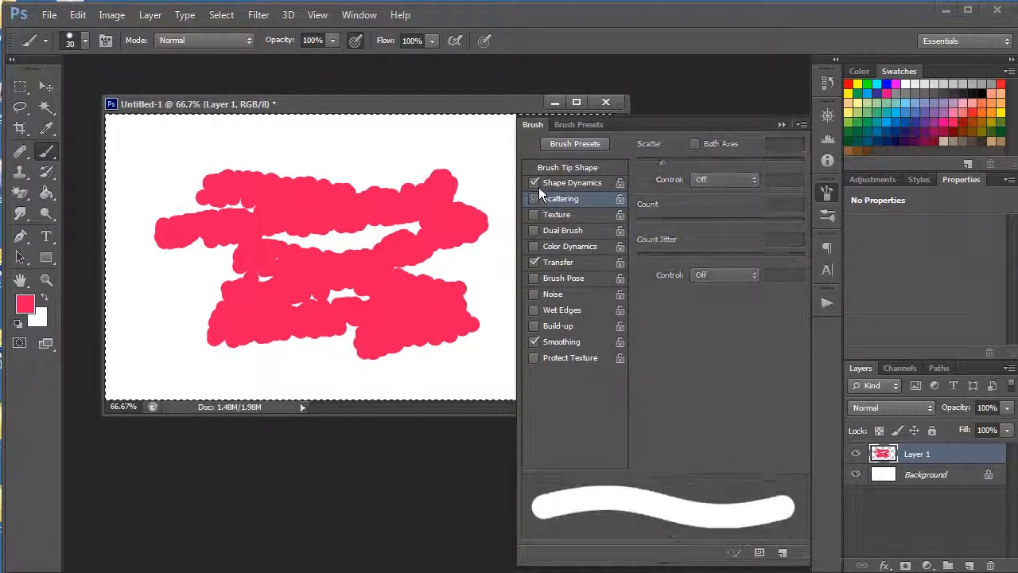
{"action": "left_click", "coordinate": [575, 215]}
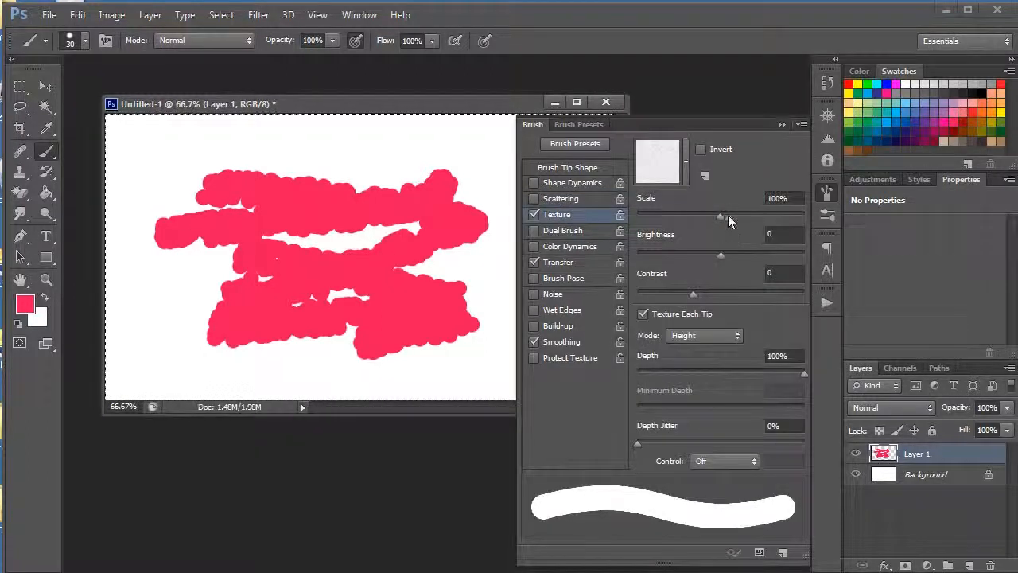
{"action": "left_click_drag", "start_coordinate": [308, 162], "coordinate": [459, 142]}
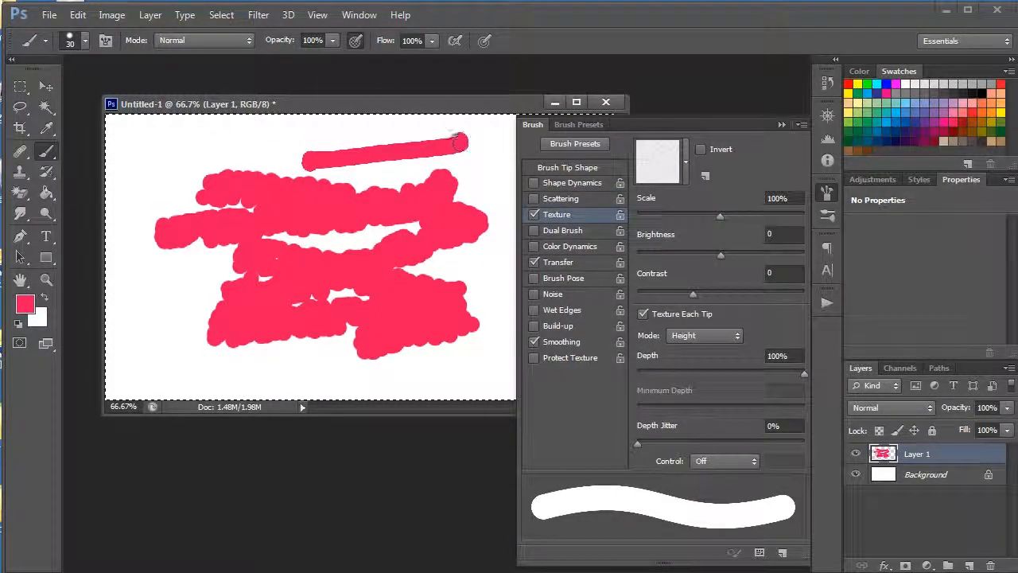
Choose the 128 px textured brush tip and set its spacing to 188%.
{"action": "left_click", "coordinate": [581, 168]}
{"action": "left_click_drag", "start_coordinate": [649, 426], "coordinate": [734, 413]}
{"action": "left_click_drag", "start_coordinate": [797, 163], "coordinate": [797, 202]}
{"action": "left_click", "coordinate": [726, 191]}
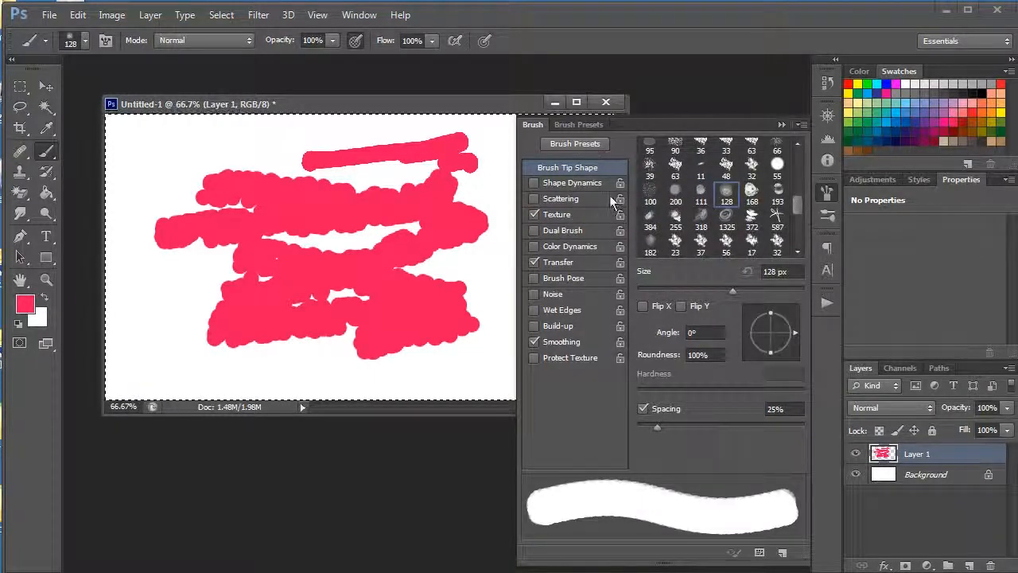
{"action": "left_click_drag", "start_coordinate": [658, 427], "coordinate": [757, 427]}
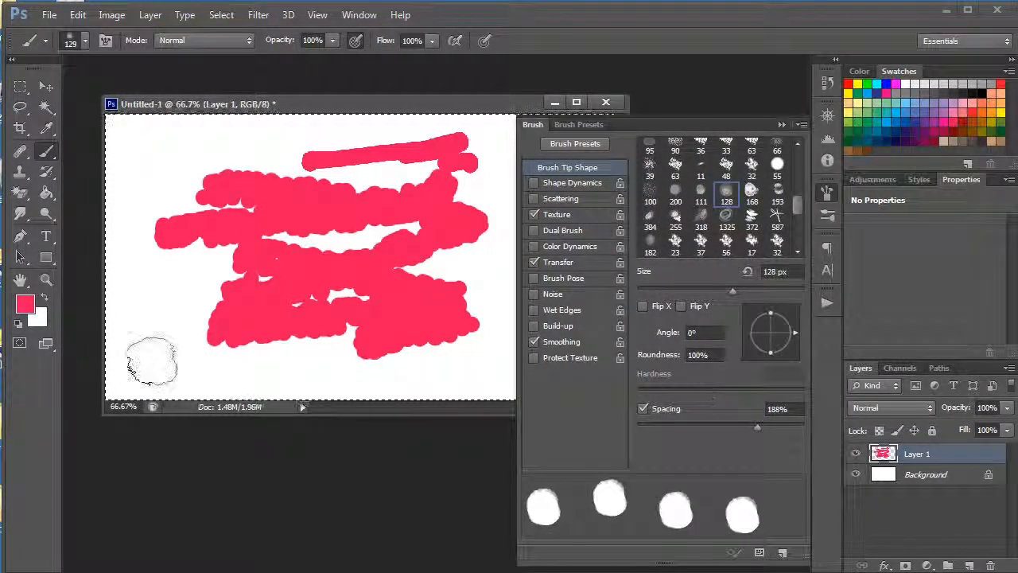
Paint test stamps near the canvas's lower edge, lower the brush opacity to 22%, and paint more along the upper edge.
{"action": "left_click_drag", "start_coordinate": [139, 342], "coordinate": [290, 354]}
{"action": "left_click", "coordinate": [332, 40]}
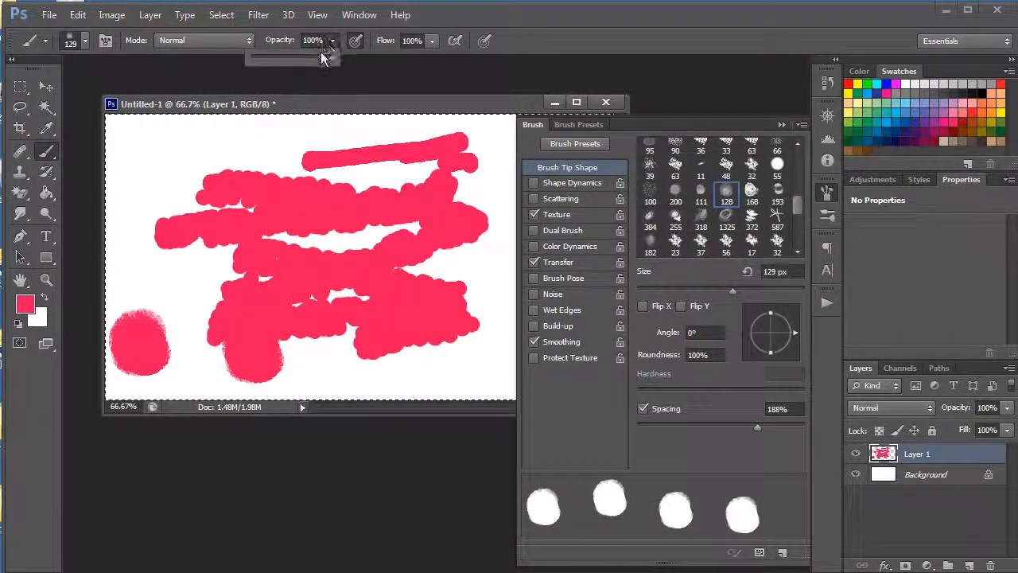
{"action": "left_click_drag", "start_coordinate": [148, 159], "coordinate": [404, 157]}
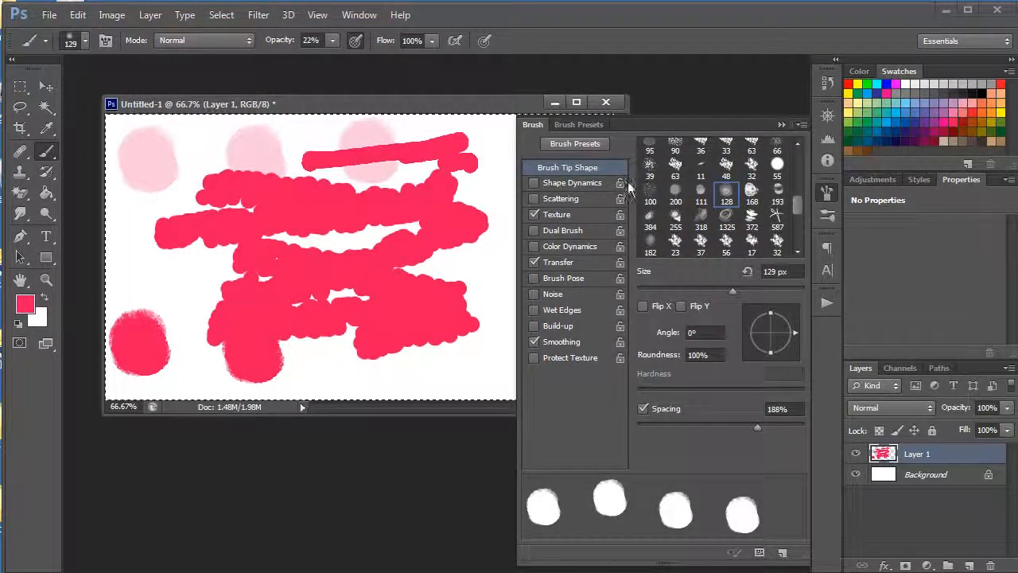
Set the brush texture to the salmon-coloured woven pattern and paint test stamps around and over the existing strokes.
{"action": "left_click", "coordinate": [561, 215]}
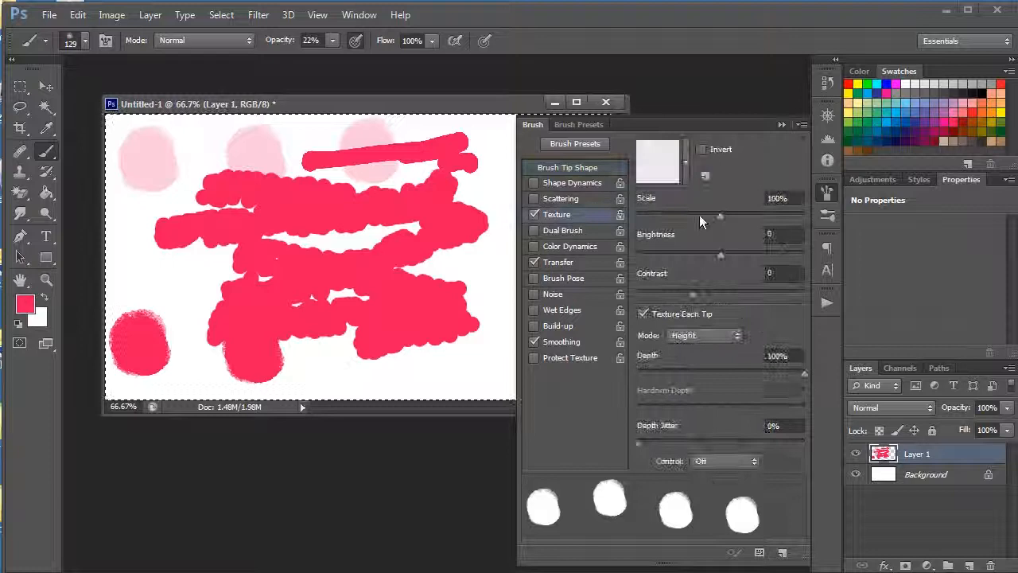
{"action": "left_click", "coordinate": [686, 164]}
{"action": "left_click", "coordinate": [686, 236]}
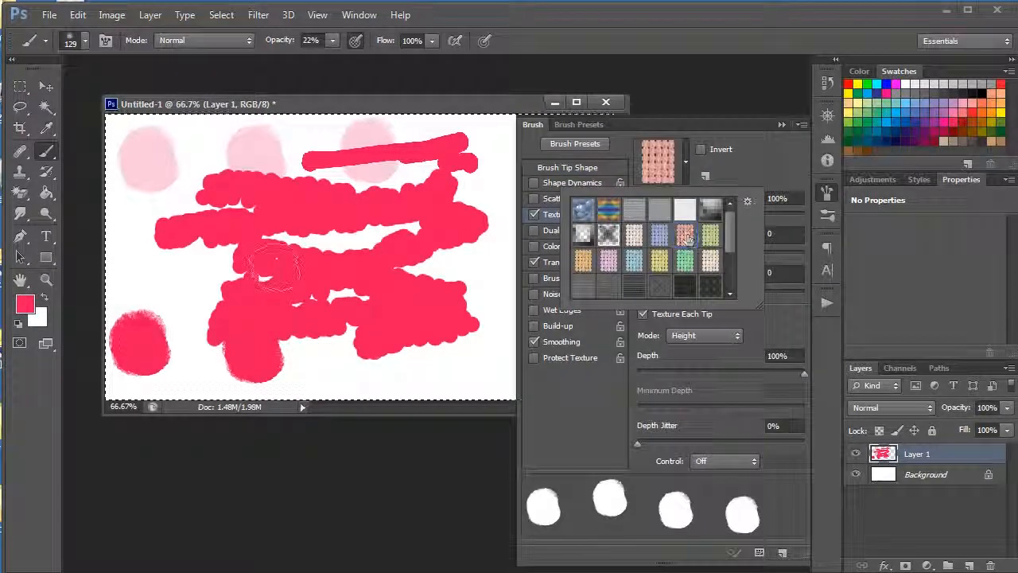
{"action": "left_click_drag", "start_coordinate": [167, 278], "coordinate": [237, 278]}
{"action": "left_click", "coordinate": [350, 362]}
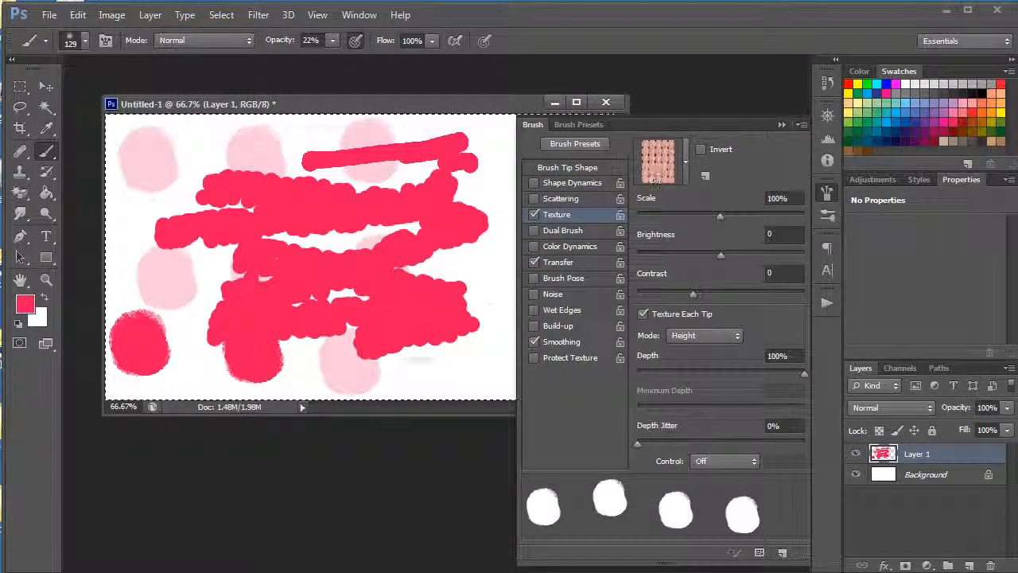
{"action": "left_click", "coordinate": [421, 343]}
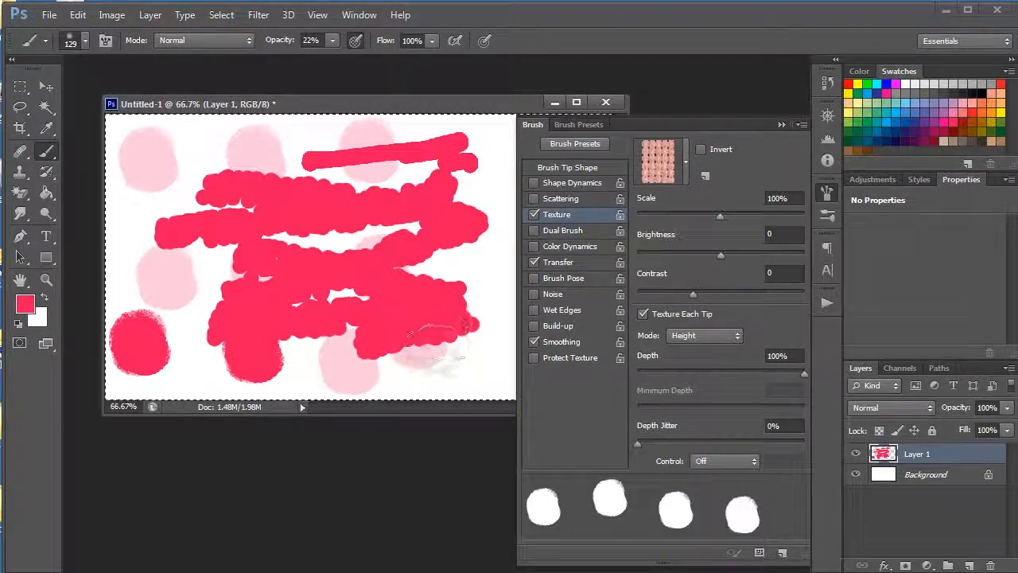
{"action": "left_click", "coordinate": [434, 340]}
{"action": "left_click", "coordinate": [421, 275]}
{"action": "left_click", "coordinate": [459, 272]}
{"action": "mouse_move", "coordinate": [480, 326]}
{"action": "left_mouse_down"}
{"action": "mouse_move", "coordinate": [299, 243]}
{"action": "mouse_move", "coordinate": [345, 319]}
{"action": "mouse_move", "coordinate": [302, 179]}
{"action": "mouse_move", "coordinate": [411, 256]}
{"action": "left_mouse_up"}
{"action": "mouse_move", "coordinate": [401, 195]}
{"action": "left_mouse_down"}
{"action": "mouse_move", "coordinate": [334, 242]}
{"action": "mouse_move", "coordinate": [374, 234]}
{"action": "mouse_move", "coordinate": [200, 268]}
{"action": "mouse_move", "coordinate": [211, 302]}
{"action": "mouse_move", "coordinate": [309, 244]}
{"action": "left_mouse_up"}
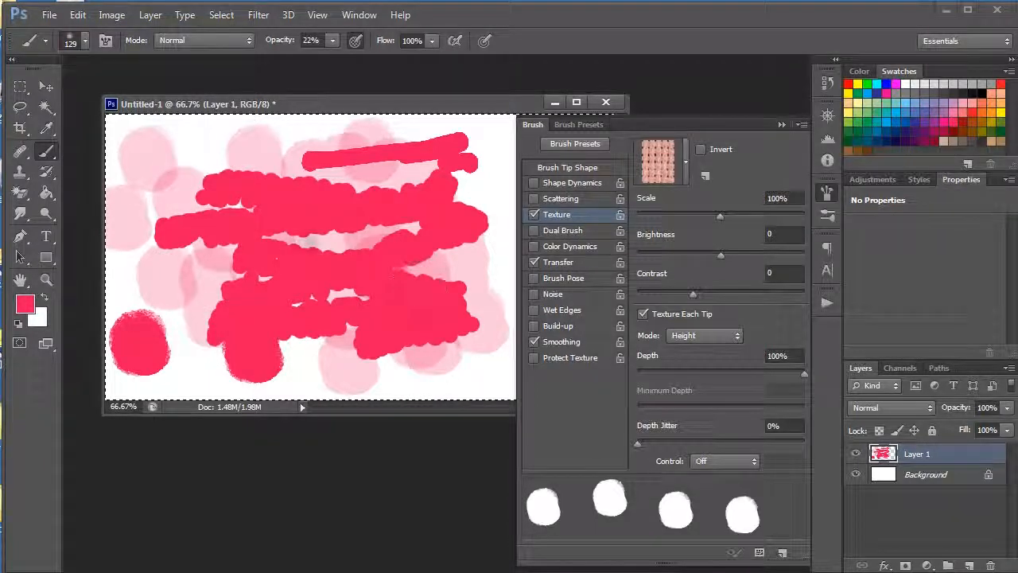
Turn off Texture, enable Dual Brush, and look through its available tips.
{"action": "left_click", "coordinate": [534, 215]}
{"action": "left_click", "coordinate": [564, 231]}
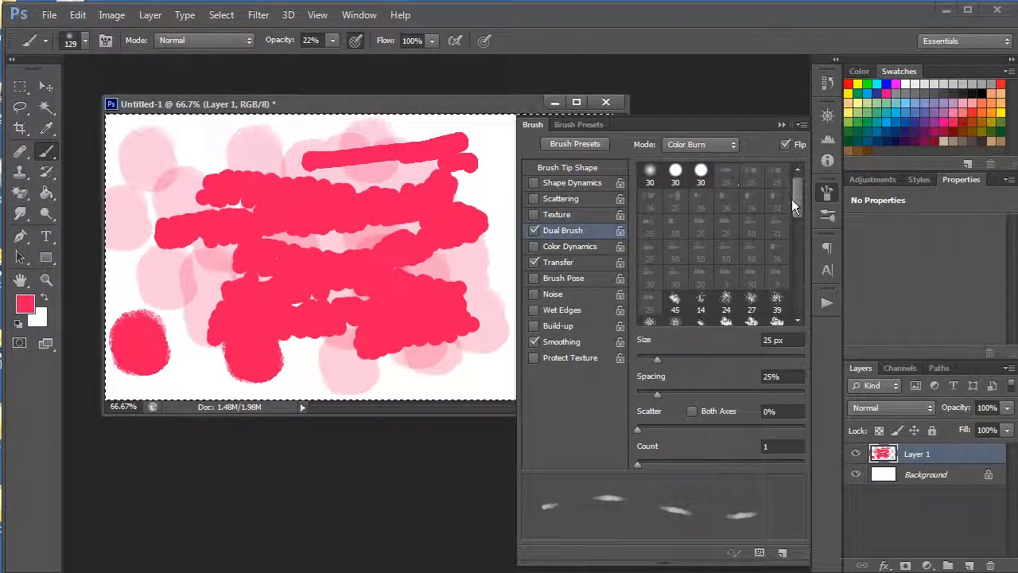
{"action": "scroll", "coordinate": [791, 199], "scroll_direction": "down", "scroll_amount": 3}
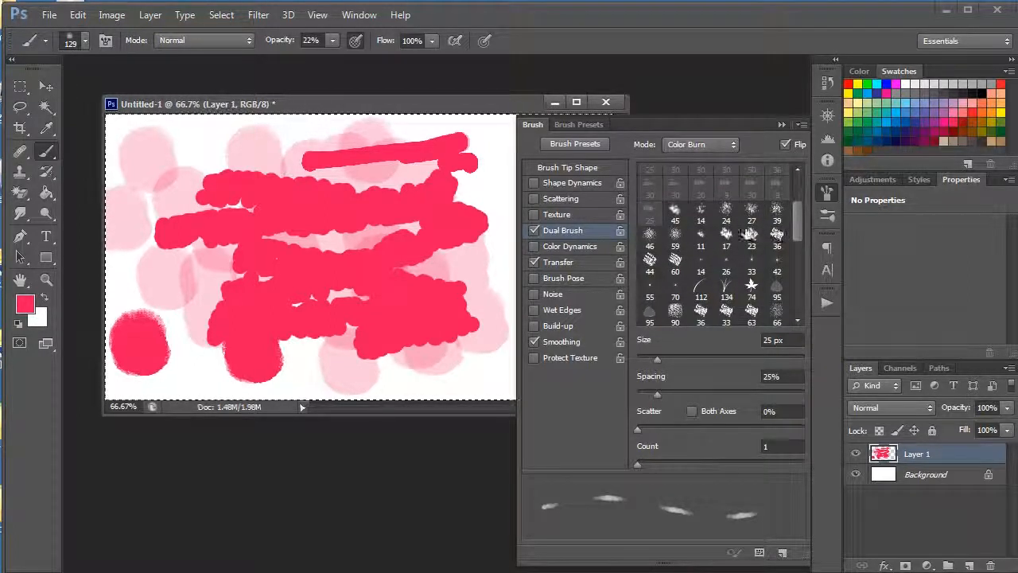
{"action": "left_click_drag", "start_coordinate": [798, 218], "coordinate": [795, 182]}
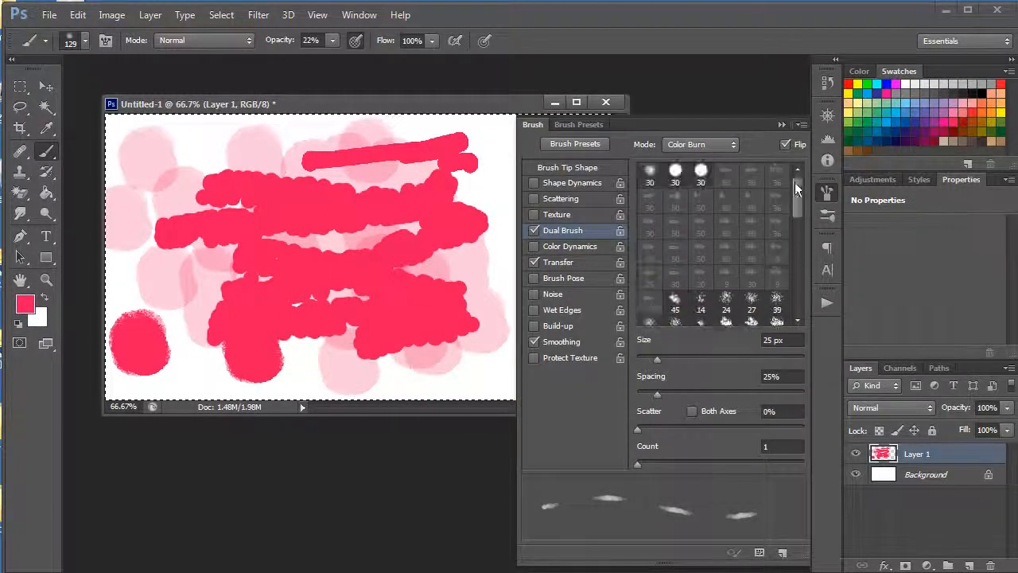
Choose the 587 px brush tip and clear all strokes from Layer 1.
{"action": "left_click", "coordinate": [597, 167]}
{"action": "left_click", "coordinate": [777, 217]}
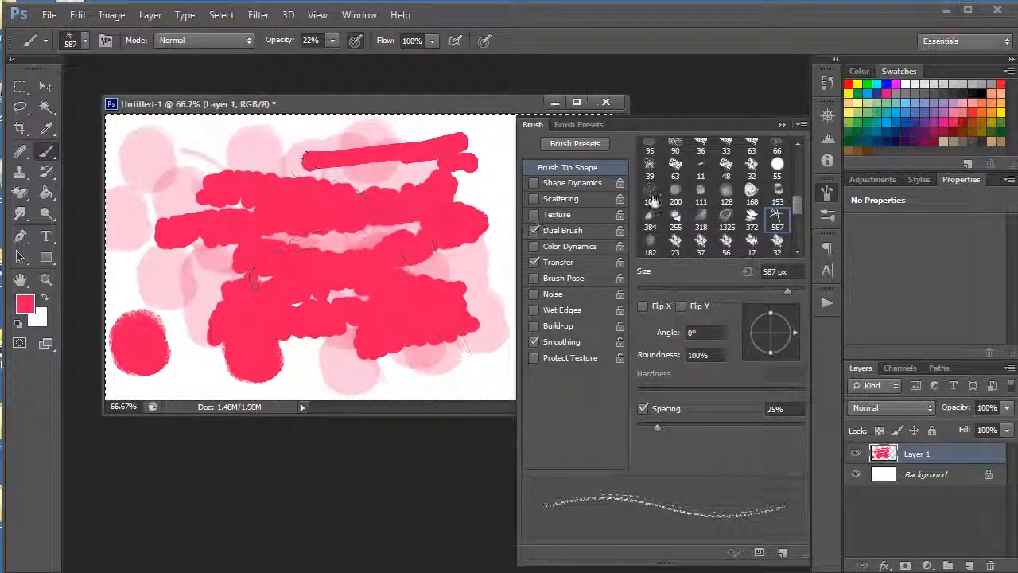
{"action": "key", "text": "Delete"}
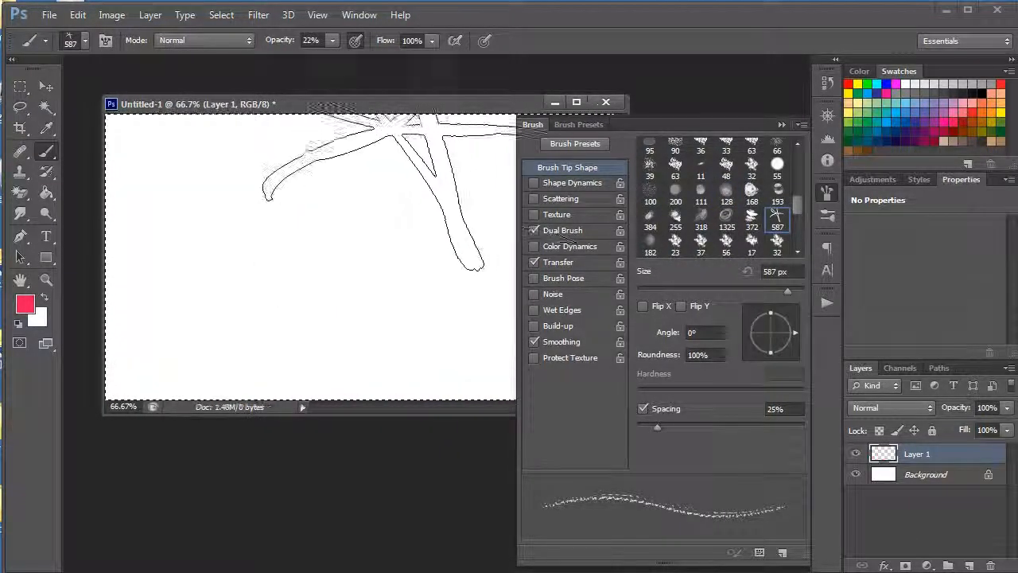
Reduce the brush size to 250 px and paint a dual-brush test stroke across the middle of the canvas.
{"action": "key", "text": "bracketleft"}
{"action": "key", "text": "bracketleft"}
{"action": "key", "text": "bracketleft"}
{"action": "key", "text": "bracketleft"}
{"action": "mouse_move", "coordinate": [232, 246]}
{"action": "left_mouse_down"}
{"action": "mouse_move", "coordinate": [303, 267]}
{"action": "mouse_move", "coordinate": [412, 272]}
{"action": "left_mouse_up"}
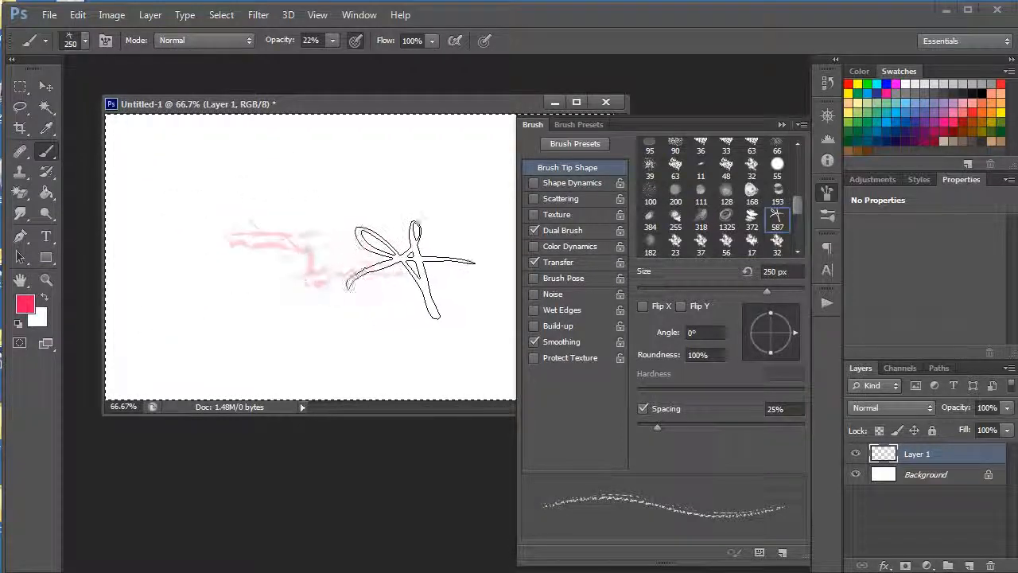
Clear the strokes from Layer 1, choose the 36 px Dual Brush tip, and paint a test stroke across the canvas.
{"action": "key", "text": "Delete"}
{"action": "scroll", "coordinate": [802, 212], "scroll_direction": "down", "scroll_amount": 3}
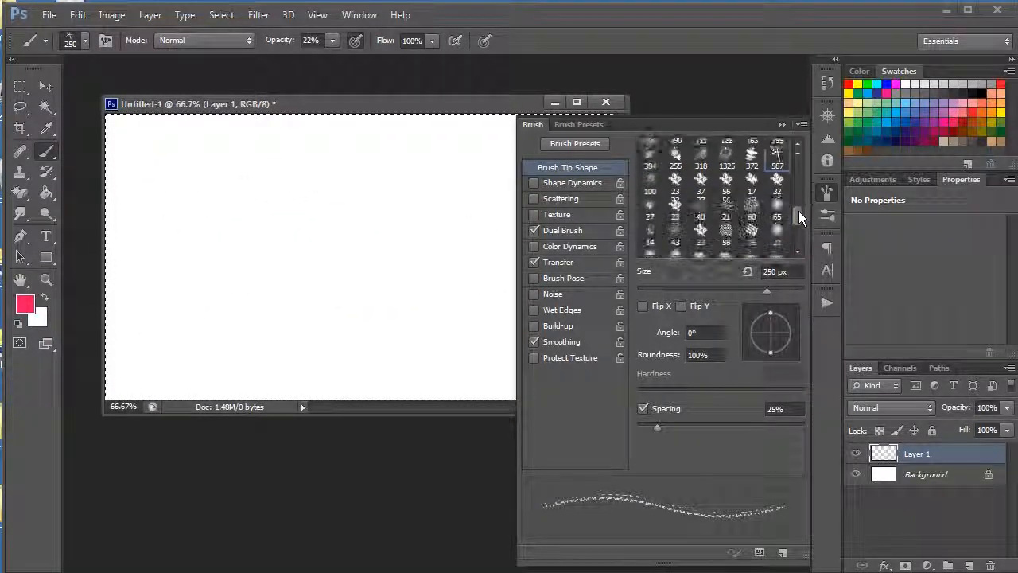
{"action": "left_click", "coordinate": [562, 230]}
{"action": "scroll", "coordinate": [793, 208], "scroll_direction": "down", "scroll_amount": 2}
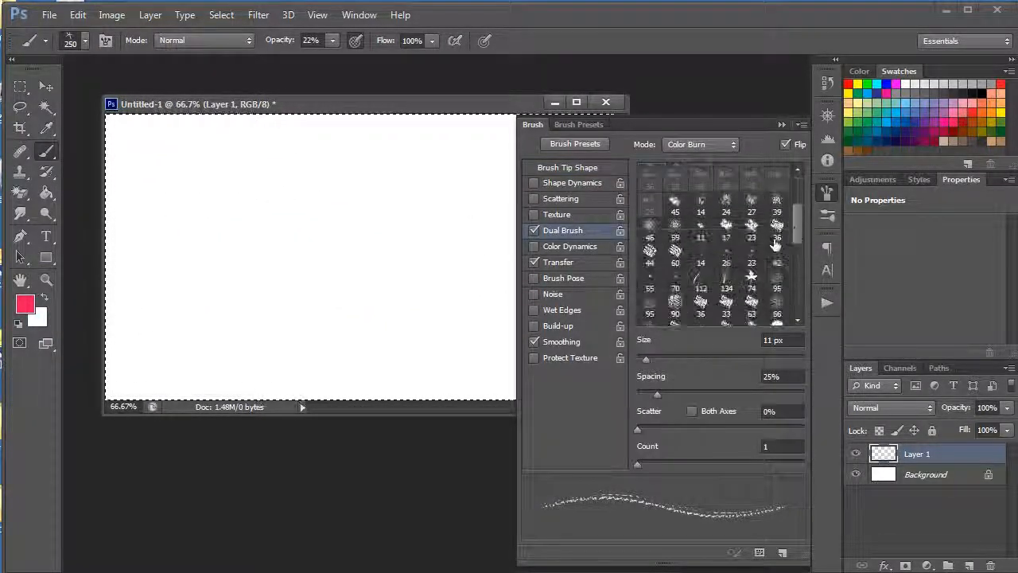
{"action": "left_click", "coordinate": [777, 228]}
{"action": "mouse_move", "coordinate": [195, 270]}
{"action": "left_mouse_down"}
{"action": "mouse_move", "coordinate": [261, 238]}
{"action": "mouse_move", "coordinate": [300, 235]}
{"action": "mouse_move", "coordinate": [375, 300]}
{"action": "mouse_move", "coordinate": [302, 300]}
{"action": "left_mouse_up"}
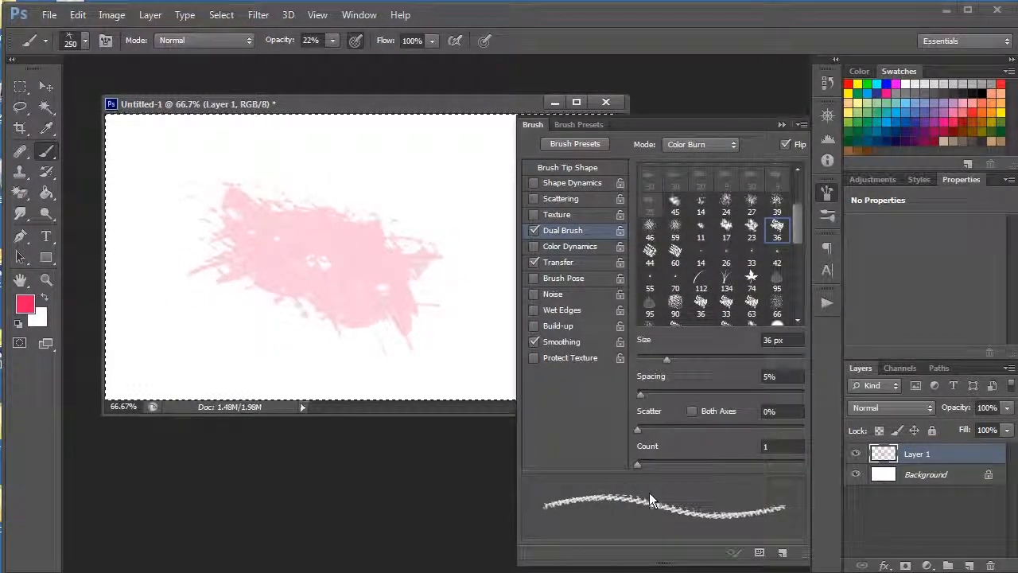
Try several other Dual Brush tips and settle on the 74 px star tip.
{"action": "left_click", "coordinate": [695, 267]}
{"action": "left_click", "coordinate": [750, 282]}
{"action": "left_click", "coordinate": [775, 283]}
{"action": "left_click", "coordinate": [753, 305]}
{"action": "left_click", "coordinate": [775, 285]}
{"action": "left_click", "coordinate": [752, 285]}
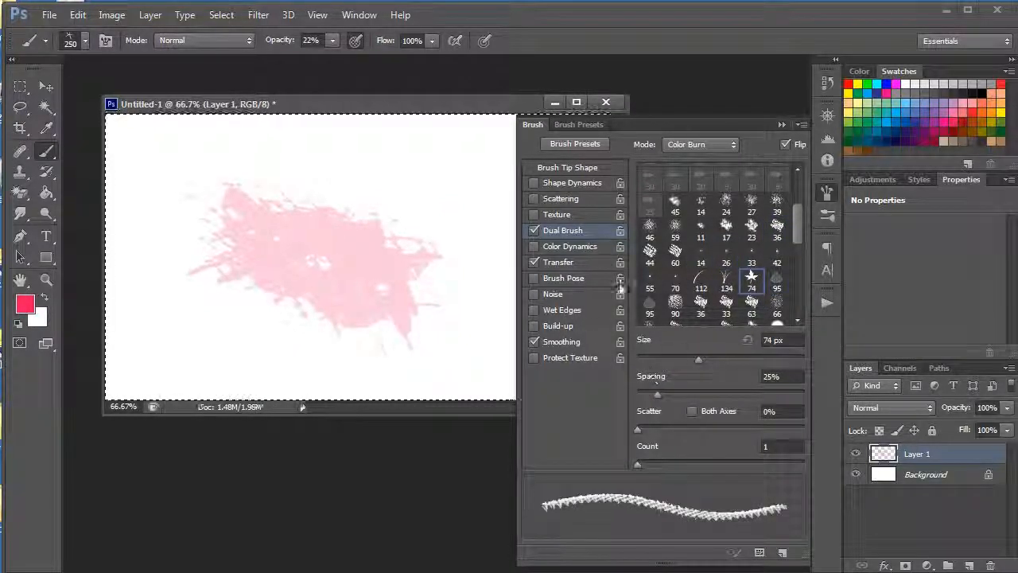
Replace Dual Brush with Color Dynamics and paint test strokes before and after raising the brush opacity to 100%.
{"action": "left_click", "coordinate": [533, 230]}
{"action": "left_click", "coordinate": [574, 244]}
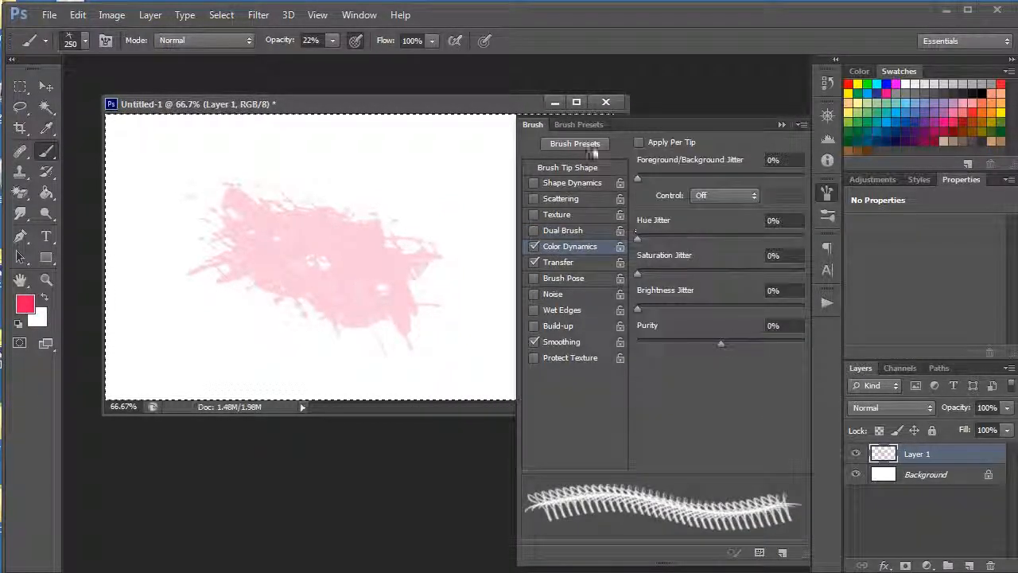
{"action": "mouse_move", "coordinate": [238, 183]}
{"action": "left_mouse_down"}
{"action": "mouse_move", "coordinate": [404, 215]}
{"action": "mouse_move", "coordinate": [186, 259]}
{"action": "mouse_move", "coordinate": [421, 220]}
{"action": "left_mouse_up"}
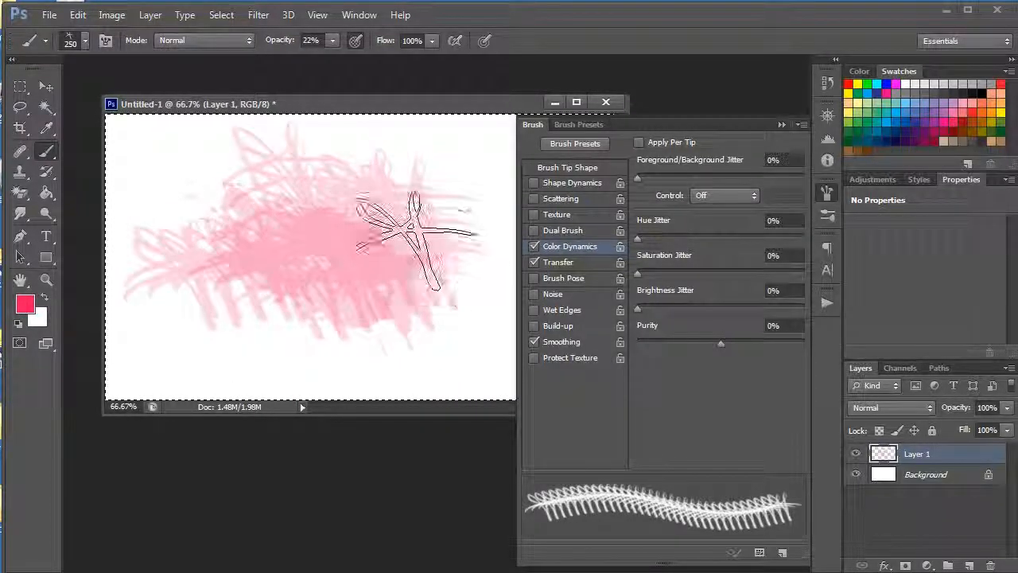
{"action": "left_click_drag", "start_coordinate": [332, 58], "coordinate": [427, 56]}
{"action": "mouse_move", "coordinate": [466, 169]}
{"action": "left_mouse_down"}
{"action": "mouse_move", "coordinate": [390, 177]}
{"action": "mouse_move", "coordinate": [234, 239]}
{"action": "mouse_move", "coordinate": [450, 234]}
{"action": "left_mouse_up"}
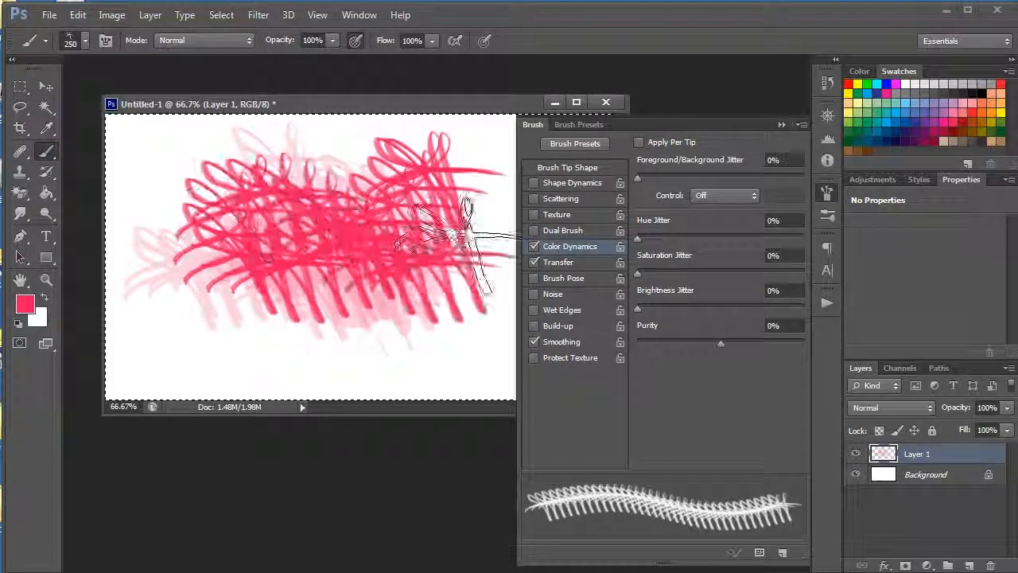
Set the Foreground/Background Jitter control to Pen Pressure and paint a test stroke over the existing strokes.
{"action": "left_click", "coordinate": [724, 195]}
{"action": "left_click", "coordinate": [716, 230]}
{"action": "mouse_move", "coordinate": [250, 302]}
{"action": "left_mouse_down"}
{"action": "mouse_move", "coordinate": [477, 193]}
{"action": "mouse_move", "coordinate": [193, 257]}
{"action": "mouse_move", "coordinate": [382, 275]}
{"action": "left_mouse_up"}
Raise Hue Jitter to 73%, lower Purity to its minimum, and paint test strokes after each change.
{"action": "left_click_drag", "start_coordinate": [637, 237], "coordinate": [703, 243]}
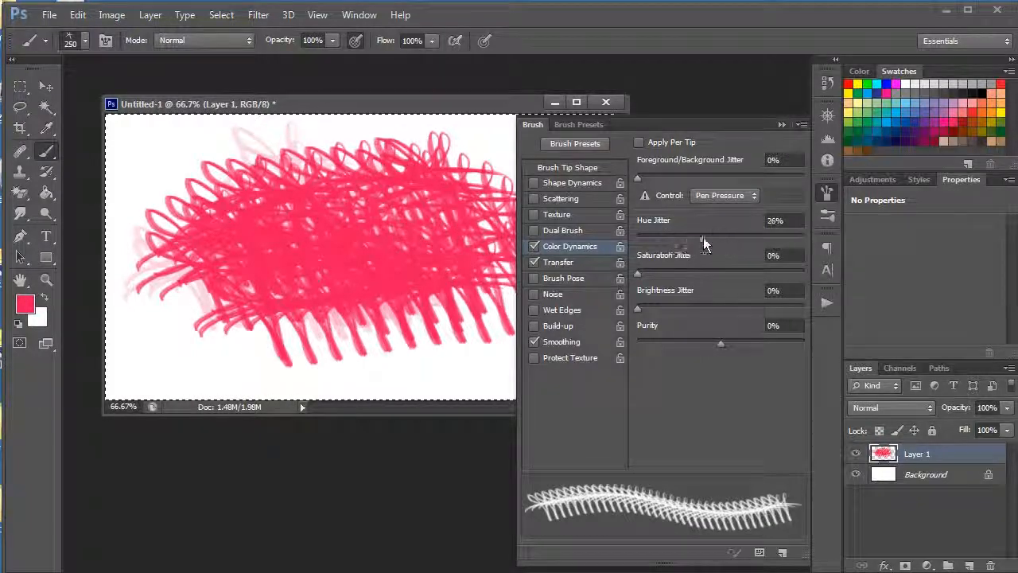
{"action": "mouse_move", "coordinate": [238, 318]}
{"action": "left_mouse_down"}
{"action": "mouse_move", "coordinate": [470, 307]}
{"action": "mouse_move", "coordinate": [227, 340]}
{"action": "mouse_move", "coordinate": [295, 325]}
{"action": "mouse_move", "coordinate": [262, 183]}
{"action": "mouse_move", "coordinate": [374, 203]}
{"action": "mouse_move", "coordinate": [139, 207]}
{"action": "mouse_move", "coordinate": [390, 274]}
{"action": "mouse_move", "coordinate": [239, 222]}
{"action": "mouse_move", "coordinate": [374, 255]}
{"action": "mouse_move", "coordinate": [397, 250]}
{"action": "mouse_move", "coordinate": [402, 278]}
{"action": "mouse_move", "coordinate": [311, 208]}
{"action": "mouse_move", "coordinate": [339, 239]}
{"action": "mouse_move", "coordinate": [364, 242]}
{"action": "left_mouse_up"}
{"action": "left_click_drag", "start_coordinate": [721, 342], "coordinate": [637, 342]}
{"action": "mouse_move", "coordinate": [342, 287]}
{"action": "left_mouse_down"}
{"action": "mouse_move", "coordinate": [406, 247]}
{"action": "mouse_move", "coordinate": [342, 227]}
{"action": "mouse_move", "coordinate": [426, 246]}
{"action": "left_mouse_up"}
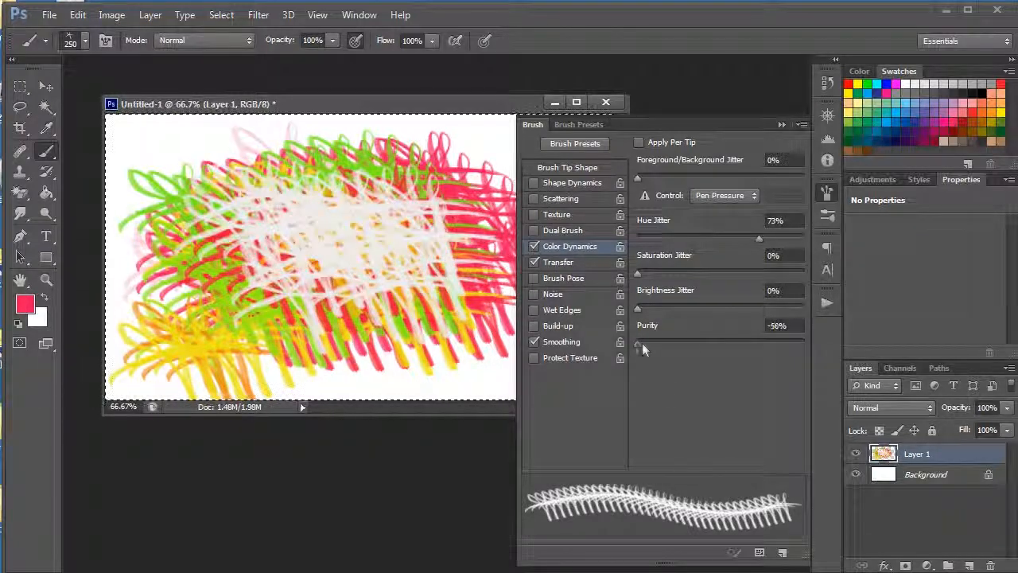
Set Purity to -4% and Hue Jitter to 0%, and paint a test stroke over the middle of the canvas.
{"action": "left_click_drag", "start_coordinate": [713, 344], "coordinate": [718, 343]}
{"action": "left_click_drag", "start_coordinate": [759, 238], "coordinate": [637, 238]}
{"action": "mouse_move", "coordinate": [338, 293]}
{"action": "left_mouse_down"}
{"action": "mouse_move", "coordinate": [436, 311]}
{"action": "mouse_move", "coordinate": [255, 223]}
{"action": "mouse_move", "coordinate": [389, 207]}
{"action": "left_mouse_up"}
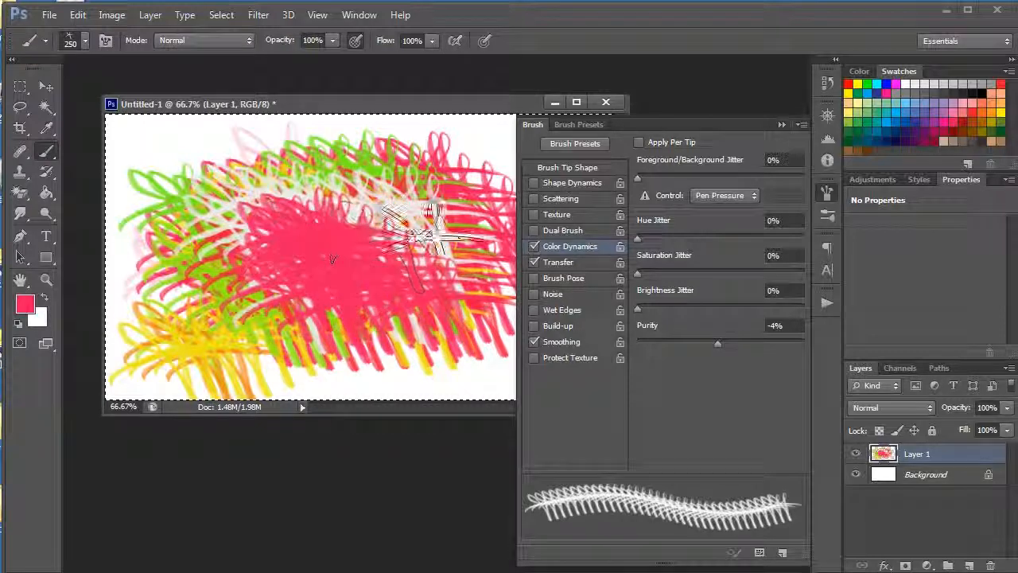
Turn off Color Dynamics, paint a test stroke with Transfer, and set the Opacity Jitter control to Off.
{"action": "left_click", "coordinate": [535, 247]}
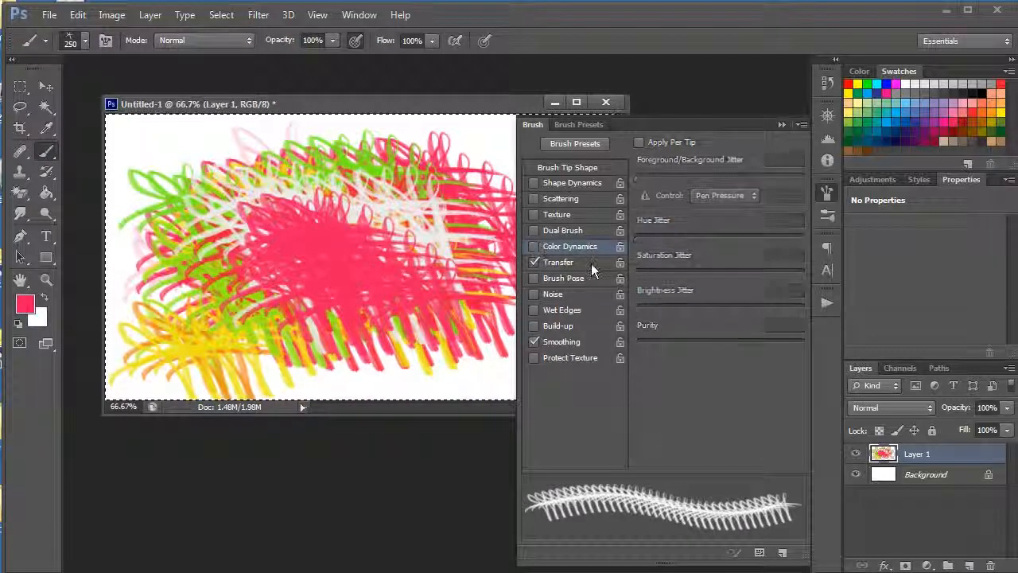
{"action": "left_click", "coordinate": [590, 263]}
{"action": "mouse_move", "coordinate": [398, 208]}
{"action": "left_mouse_down"}
{"action": "mouse_move", "coordinate": [294, 334]}
{"action": "mouse_move", "coordinate": [382, 223]}
{"action": "mouse_move", "coordinate": [461, 183]}
{"action": "left_mouse_up"}
{"action": "left_click", "coordinate": [693, 181]}
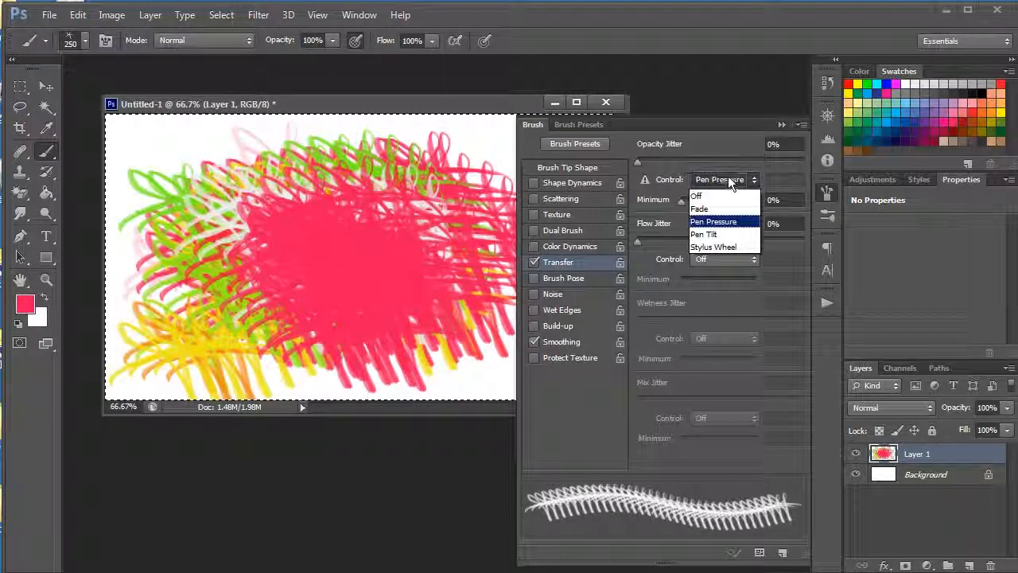
{"action": "left_click", "coordinate": [708, 195]}
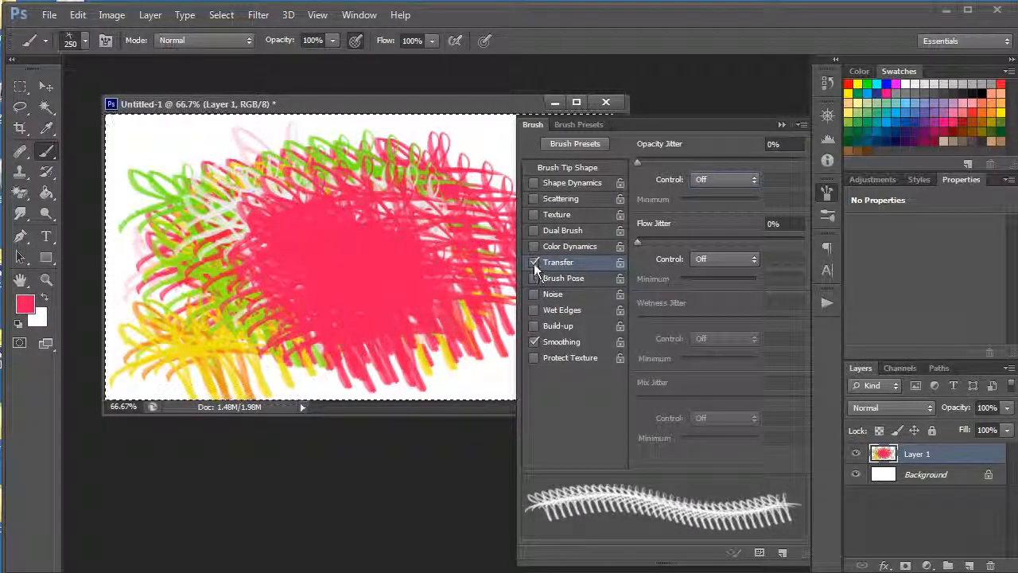
Enable Brush Pose and paint test strokes until they cover most of the canvas.
{"action": "left_click", "coordinate": [555, 280]}
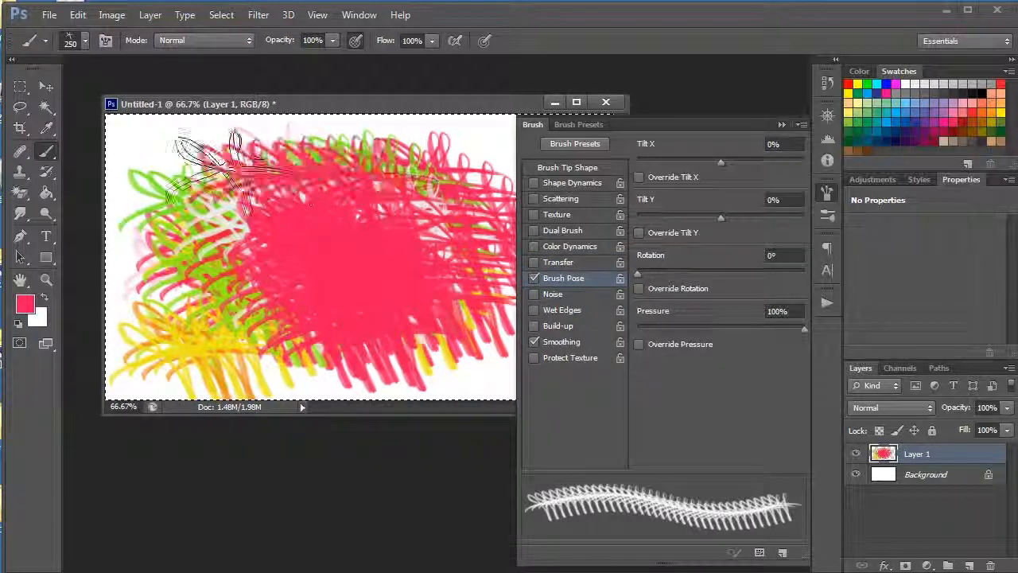
{"action": "left_click_drag", "start_coordinate": [346, 185], "coordinate": [462, 148]}
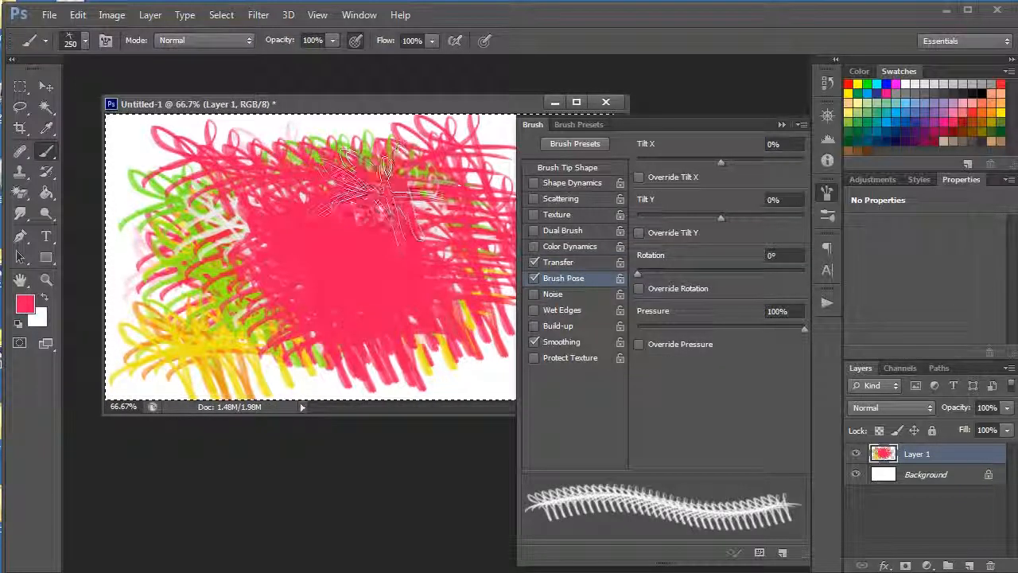
{"action": "mouse_move", "coordinate": [390, 186]}
{"action": "left_mouse_down"}
{"action": "mouse_move", "coordinate": [314, 235]}
{"action": "mouse_move", "coordinate": [211, 238]}
{"action": "mouse_move", "coordinate": [215, 326]}
{"action": "mouse_move", "coordinate": [350, 318]}
{"action": "mouse_move", "coordinate": [362, 282]}
{"action": "mouse_move", "coordinate": [417, 362]}
{"action": "mouse_move", "coordinate": [425, 239]}
{"action": "left_mouse_up"}
{"action": "mouse_move", "coordinate": [465, 322]}
{"action": "left_mouse_down"}
{"action": "mouse_move", "coordinate": [322, 269]}
{"action": "mouse_move", "coordinate": [323, 220]}
{"action": "left_mouse_up"}
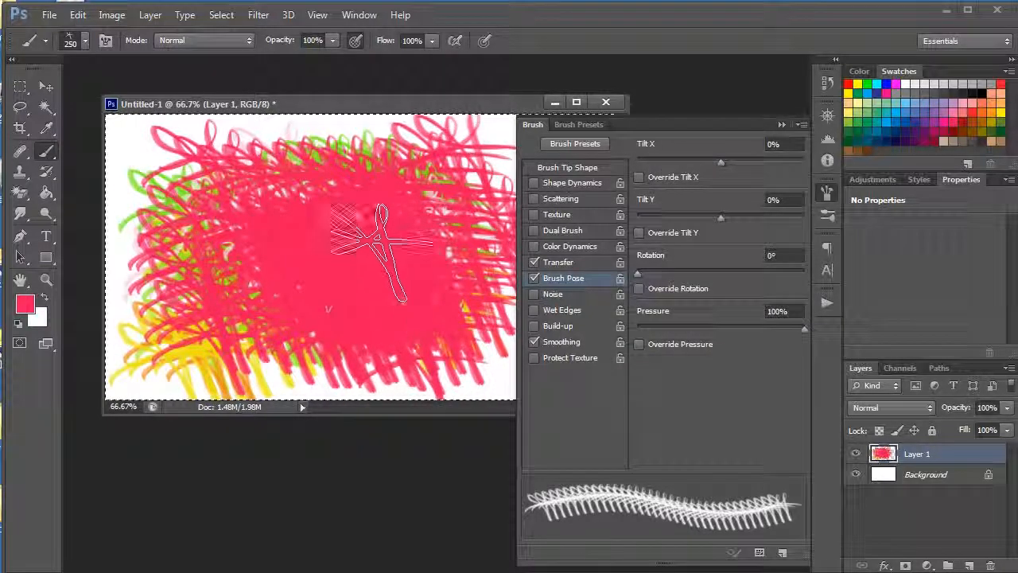
{"action": "left_click_drag", "start_coordinate": [137, 167], "coordinate": [365, 163]}
{"action": "mouse_move", "coordinate": [224, 202]}
{"action": "left_mouse_down"}
{"action": "mouse_move", "coordinate": [187, 303]}
{"action": "mouse_move", "coordinate": [299, 346]}
{"action": "left_mouse_up"}
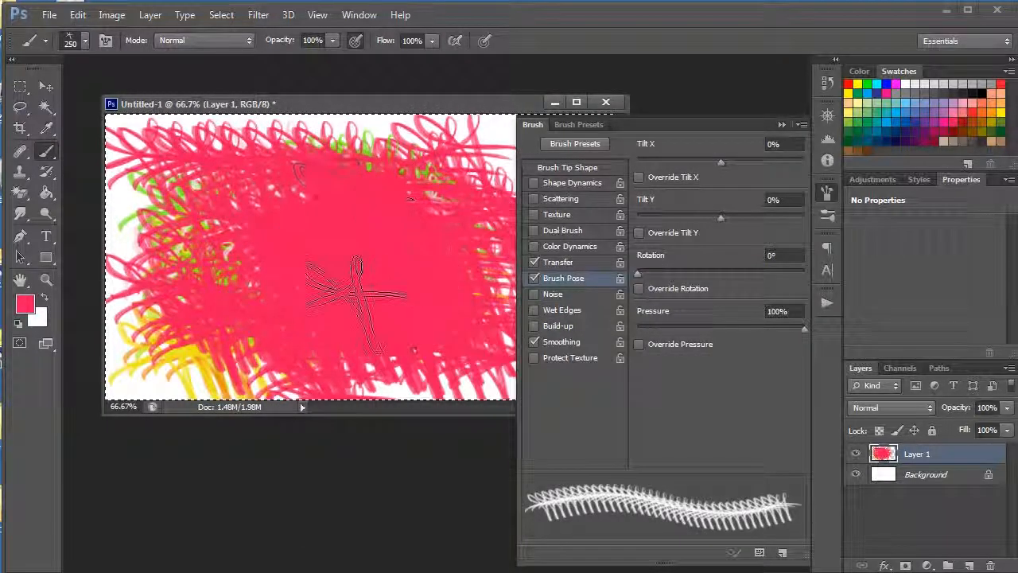
Clear Layer 1 and paint further Brush Pose test strokes, clearing the layer after each try.
{"action": "key", "text": "Delete"}
{"action": "mouse_move", "coordinate": [477, 141]}
{"action": "left_mouse_down"}
{"action": "mouse_move", "coordinate": [340, 243]}
{"action": "mouse_move", "coordinate": [359, 253]}
{"action": "mouse_move", "coordinate": [407, 195]}
{"action": "mouse_move", "coordinate": [261, 238]}
{"action": "mouse_move", "coordinate": [213, 229]}
{"action": "left_mouse_up"}
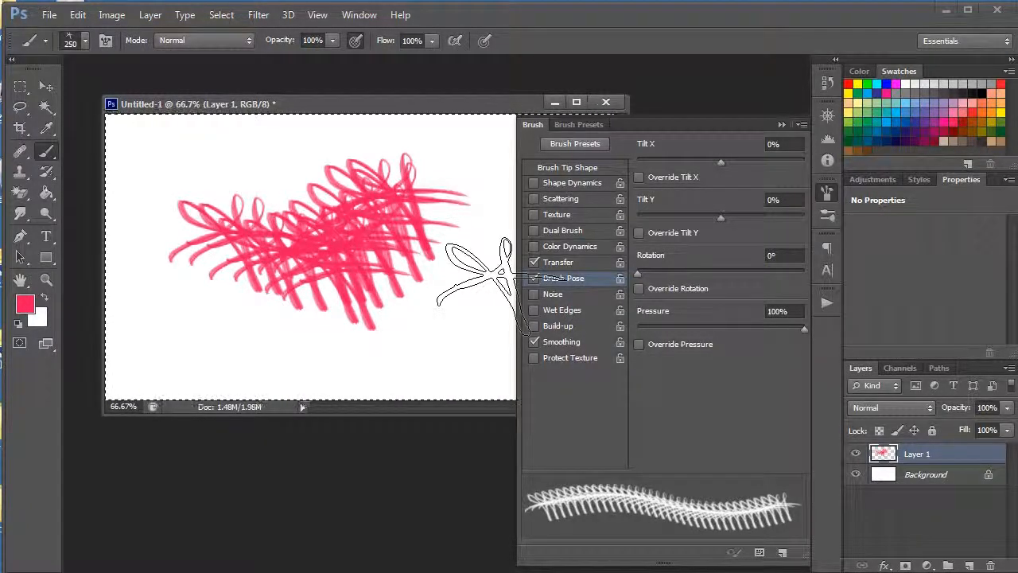
{"action": "mouse_move", "coordinate": [382, 159]}
{"action": "left_mouse_down"}
{"action": "mouse_move", "coordinate": [341, 125]}
{"action": "mouse_move", "coordinate": [250, 170]}
{"action": "mouse_move", "coordinate": [334, 329]}
{"action": "mouse_move", "coordinate": [151, 185]}
{"action": "mouse_move", "coordinate": [409, 329]}
{"action": "mouse_move", "coordinate": [477, 222]}
{"action": "mouse_move", "coordinate": [342, 318]}
{"action": "mouse_move", "coordinate": [398, 350]}
{"action": "mouse_move", "coordinate": [266, 228]}
{"action": "mouse_move", "coordinate": [410, 227]}
{"action": "mouse_move", "coordinate": [280, 216]}
{"action": "mouse_move", "coordinate": [262, 227]}
{"action": "mouse_move", "coordinate": [159, 170]}
{"action": "mouse_move", "coordinate": [409, 341]}
{"action": "mouse_move", "coordinate": [434, 230]}
{"action": "left_mouse_up"}
{"action": "key", "text": "Delete"}
{"action": "mouse_move", "coordinate": [183, 270]}
{"action": "left_mouse_down"}
{"action": "mouse_move", "coordinate": [261, 228]}
{"action": "mouse_move", "coordinate": [429, 266]}
{"action": "left_mouse_up"}
{"action": "key", "text": "Delete"}
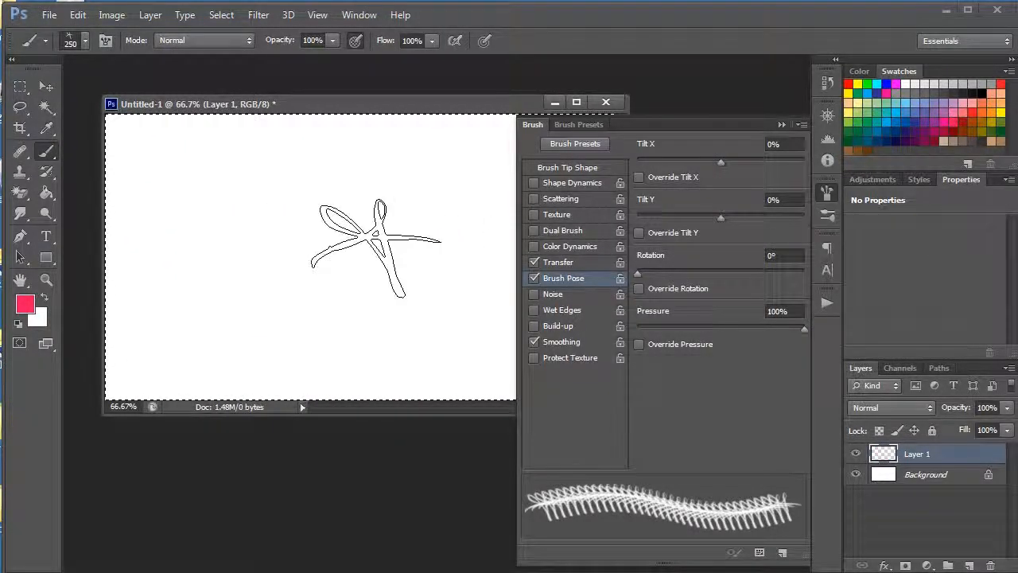
{"action": "mouse_move", "coordinate": [328, 306]}
{"action": "left_mouse_down"}
{"action": "mouse_move", "coordinate": [387, 329]}
{"action": "mouse_move", "coordinate": [436, 237]}
{"action": "left_mouse_up"}
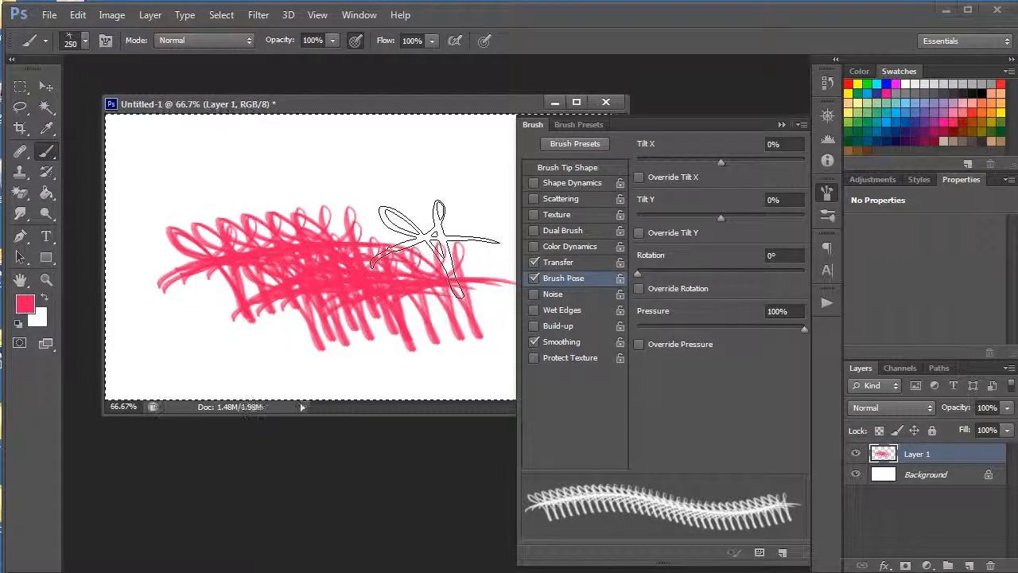
{"action": "key", "text": "Delete"}
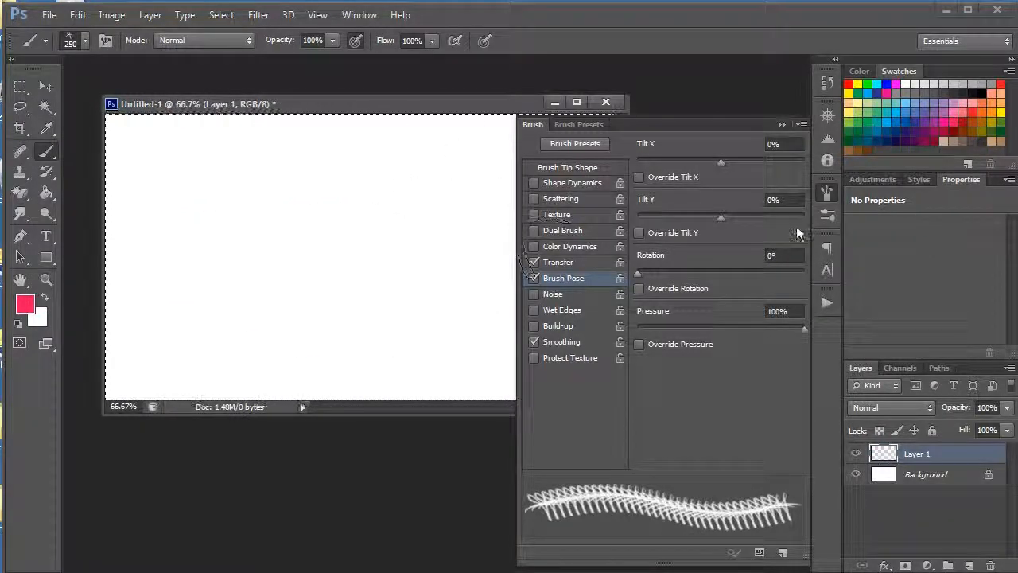
Replace Brush Pose with Noise, paint a test stroke, and inspect its grainy edges up close.
{"action": "left_click", "coordinate": [533, 278]}
{"action": "left_click", "coordinate": [533, 294]}
{"action": "left_click_drag", "start_coordinate": [239, 278], "coordinate": [473, 287]}
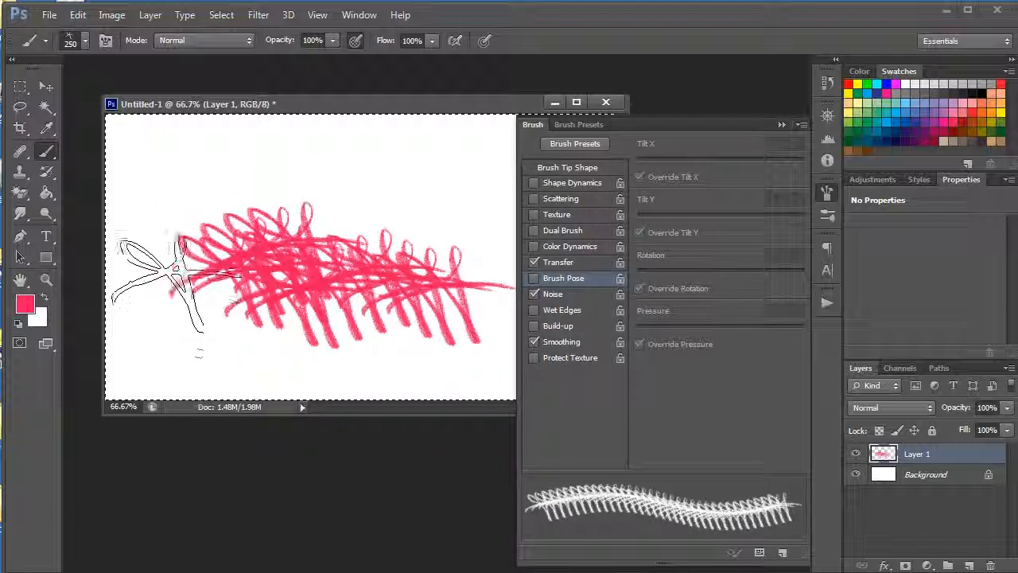
{"action": "left_click", "coordinate": [250, 284]}
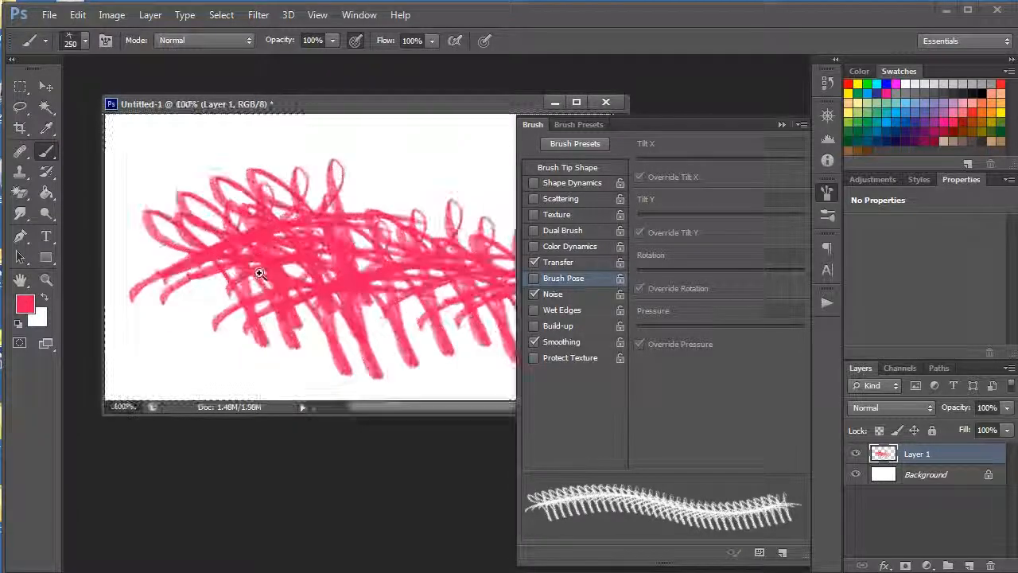
{"action": "left_click", "coordinate": [238, 230]}
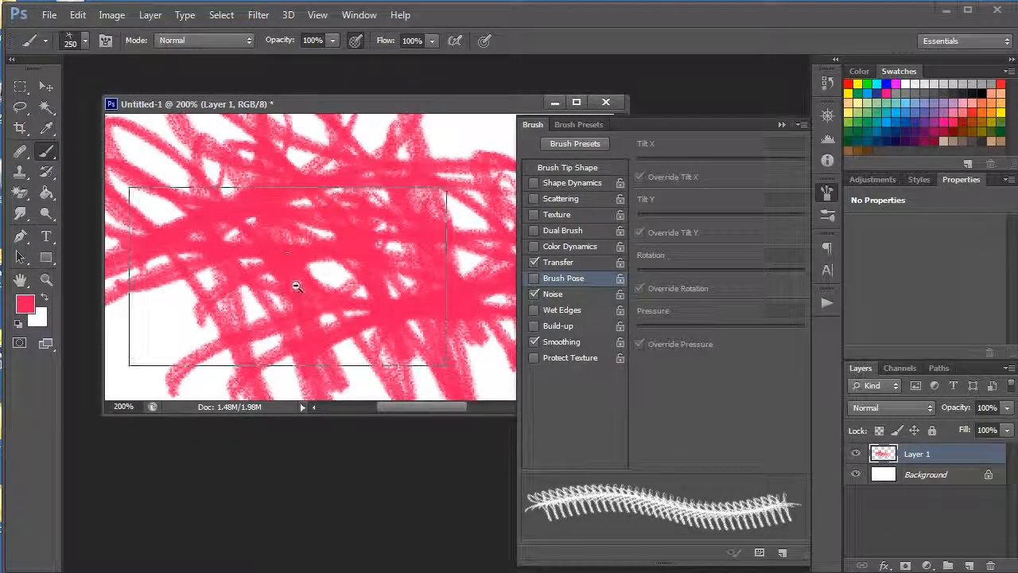
{"action": "left_click", "coordinate": [296, 284], "text": "alt"}
{"action": "left_click", "coordinate": [297, 284], "text": "alt"}
Clear the layer, switch from Noise to Wet Edges, paint a test stroke, and inspect its edges up close.
{"action": "key", "text": "ctrl+a"}
{"action": "key", "text": "Delete"}
{"action": "left_click", "coordinate": [533, 309]}
{"action": "left_click", "coordinate": [534, 293]}
{"action": "left_click_drag", "start_coordinate": [159, 239], "coordinate": [430, 254]}
{"action": "left_click", "coordinate": [344, 249], "text": "ctrl"}
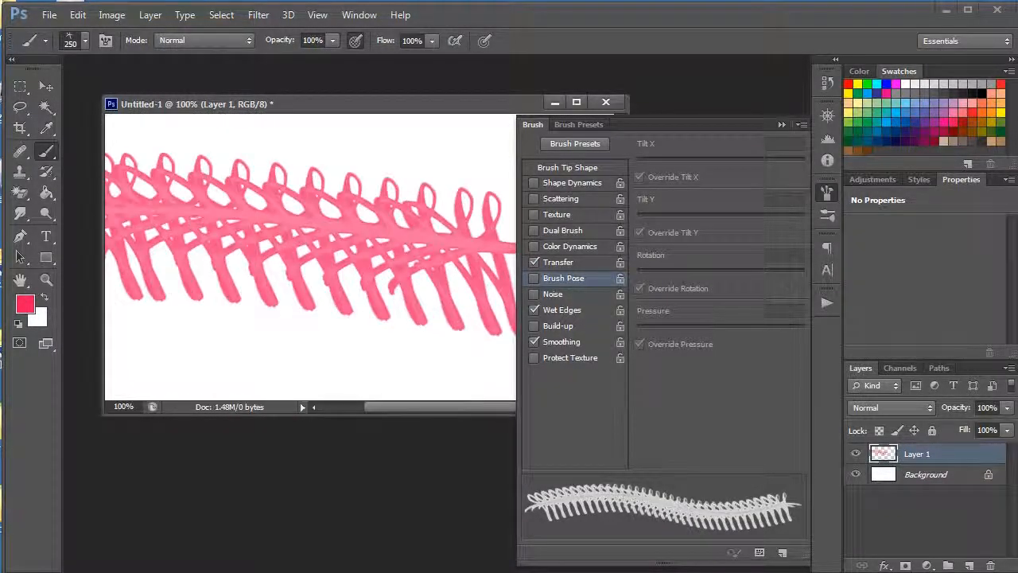
{"action": "left_click", "coordinate": [359, 275], "text": "ctrl"}
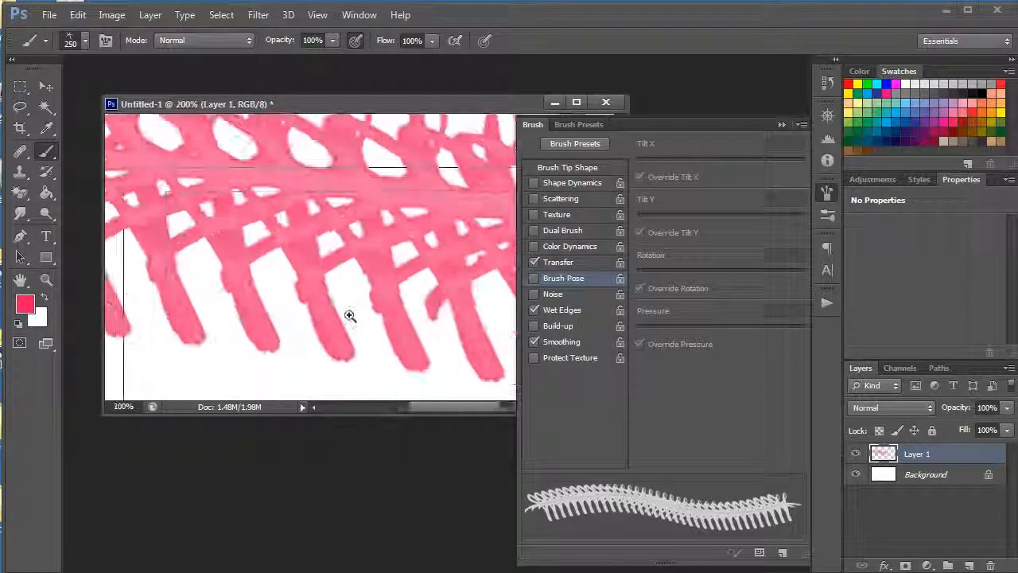
{"action": "left_click", "coordinate": [352, 305], "text": "ctrl"}
{"action": "left_click", "coordinate": [353, 311], "text": "ctrl+alt"}
{"action": "left_click", "coordinate": [354, 310], "text": "ctrl+alt"}
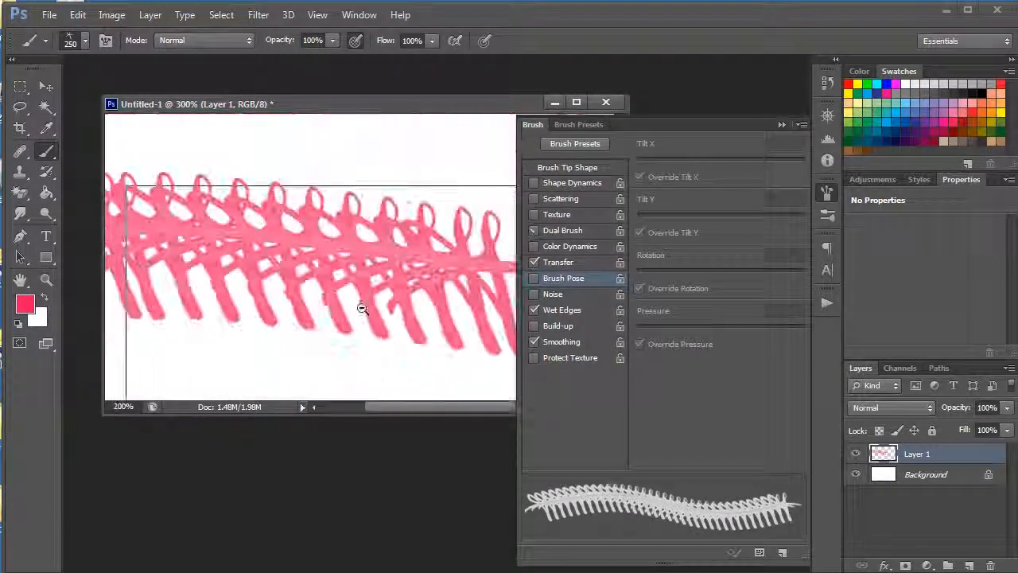
{"action": "left_click", "coordinate": [354, 310], "text": "ctrl+alt"}
Clear Layer 1, try one more Wet Edges test stroke, and undo it.
{"action": "key", "text": "Delete"}
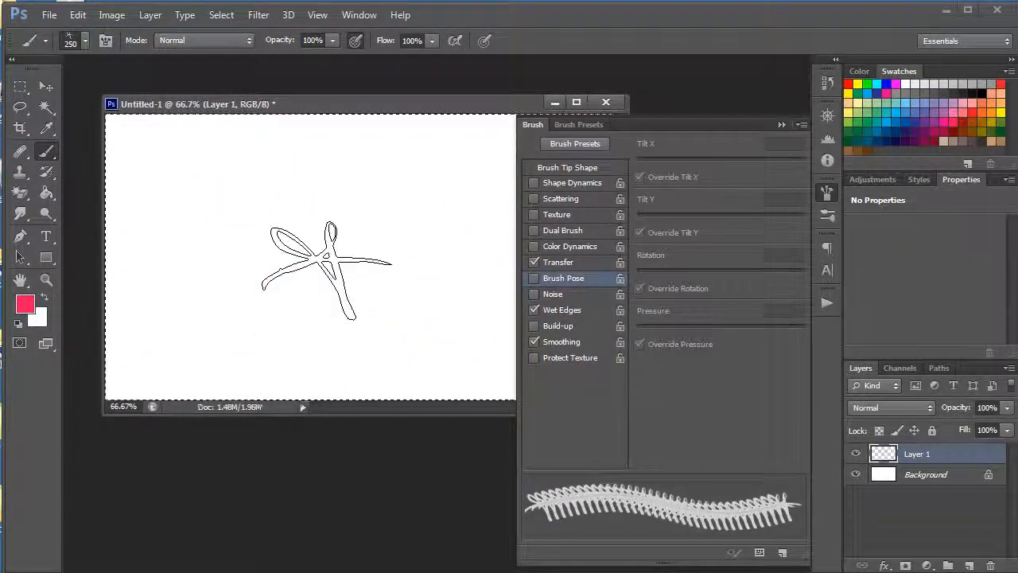
{"action": "mouse_move", "coordinate": [314, 237]}
{"action": "left_mouse_down"}
{"action": "mouse_move", "coordinate": [414, 272]}
{"action": "mouse_move", "coordinate": [463, 279]}
{"action": "left_mouse_up"}
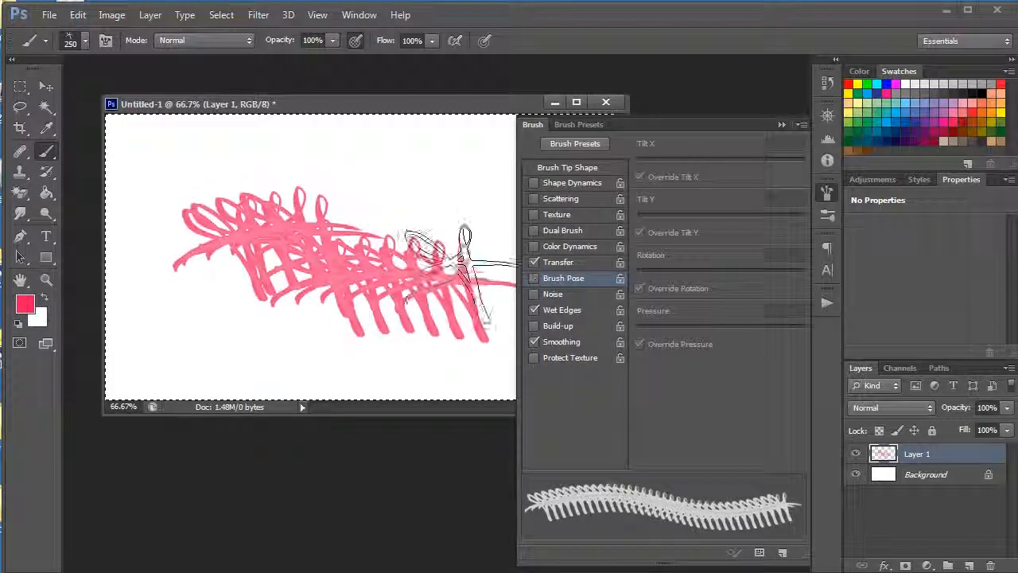
{"action": "key", "text": "ctrl+z"}
Switch from Wet Edges to Build-up, paint a test stroke, and replace it with a shorter stroke at 200% zoom.
{"action": "left_click", "coordinate": [533, 309]}
{"action": "left_click", "coordinate": [534, 325]}
{"action": "mouse_move", "coordinate": [190, 227]}
{"action": "left_mouse_down"}
{"action": "mouse_move", "coordinate": [286, 219]}
{"action": "mouse_move", "coordinate": [438, 291]}
{"action": "left_mouse_up"}
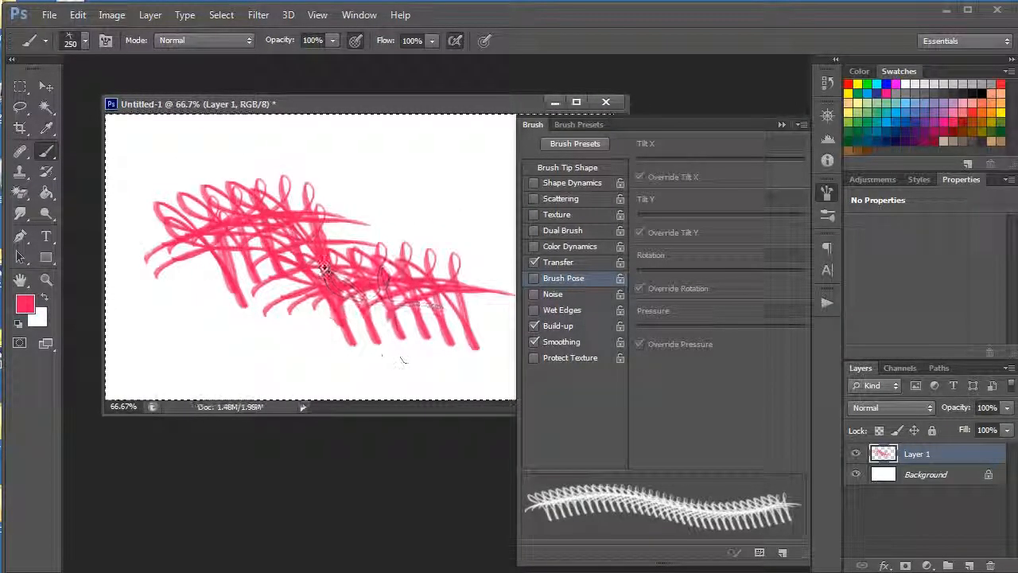
{"action": "scroll", "coordinate": [328, 269], "scroll_direction": "up", "scroll_amount": 2}
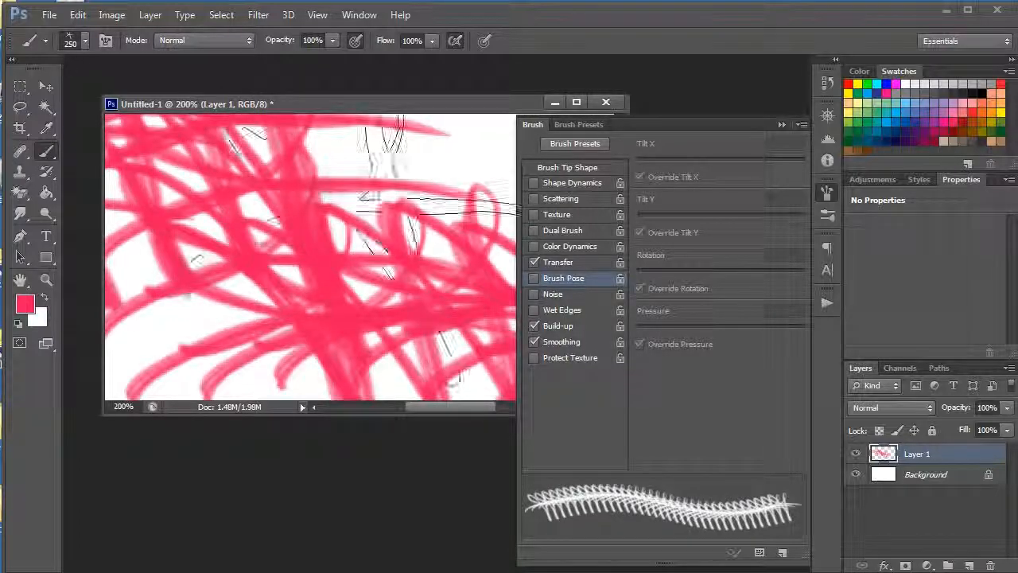
{"action": "key", "text": "ctrl+z"}
{"action": "mouse_move", "coordinate": [304, 263]}
{"action": "left_mouse_down"}
{"action": "mouse_move", "coordinate": [341, 292]}
{"action": "mouse_move", "coordinate": [334, 256]}
{"action": "left_mouse_up"}
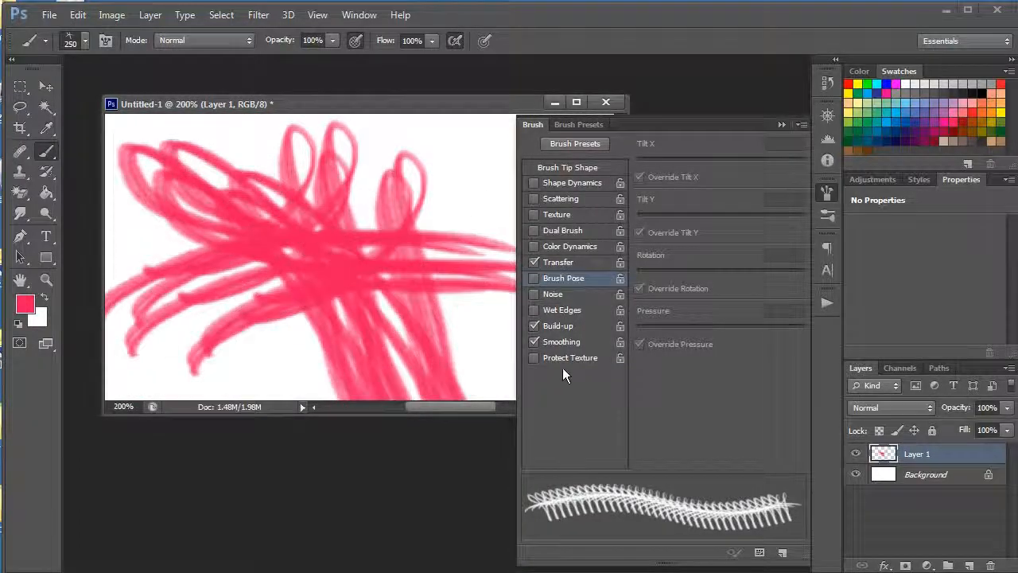
Undo the Build-up stroke, turn off Build-up and Smoothing, and try unsmoothed test strokes, undoing the first one.
{"action": "key", "text": "ctrl+z"}
{"action": "left_click", "coordinate": [535, 344]}
{"action": "left_click_drag", "start_coordinate": [310, 269], "coordinate": [381, 302]}
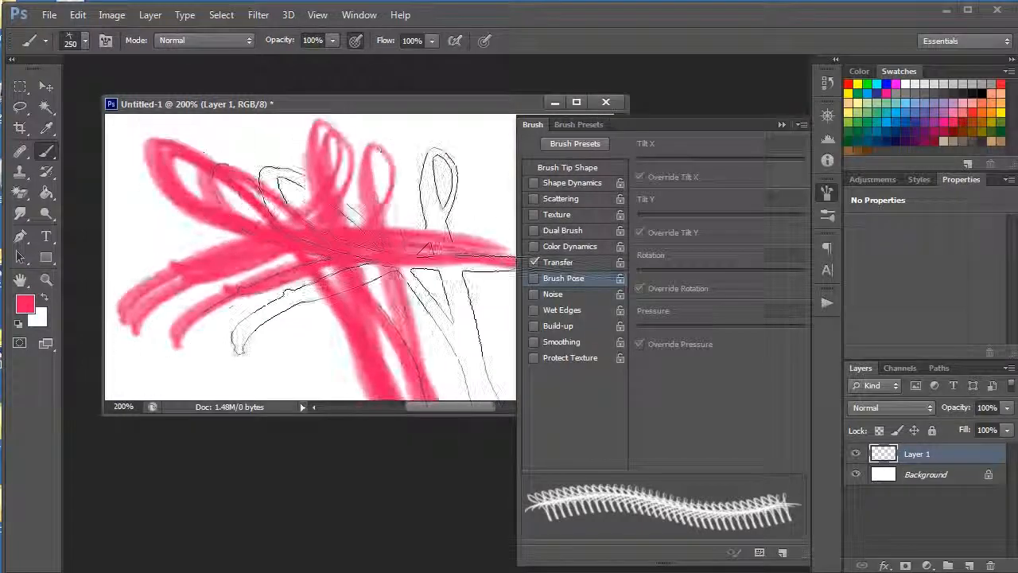
{"action": "key", "text": "ctrl+z"}
{"action": "left_click_drag", "start_coordinate": [270, 231], "coordinate": [414, 238]}
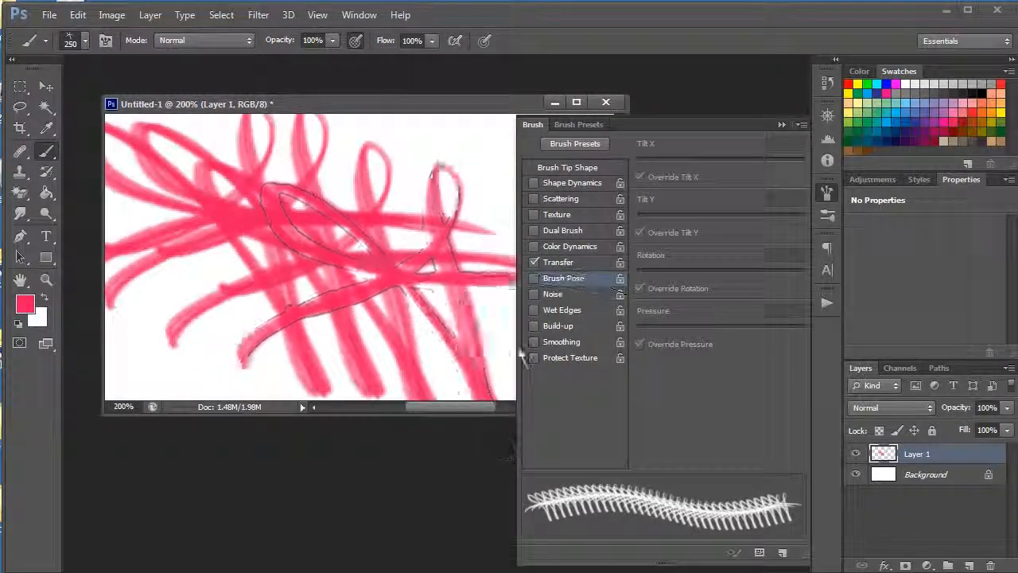
Undo the unsmoothed stroke, turn Smoothing back on, and paint a short comparison stroke.
{"action": "key", "text": "ctrl+z"}
{"action": "left_click", "coordinate": [535, 342]}
{"action": "left_click_drag", "start_coordinate": [311, 269], "coordinate": [342, 267]}
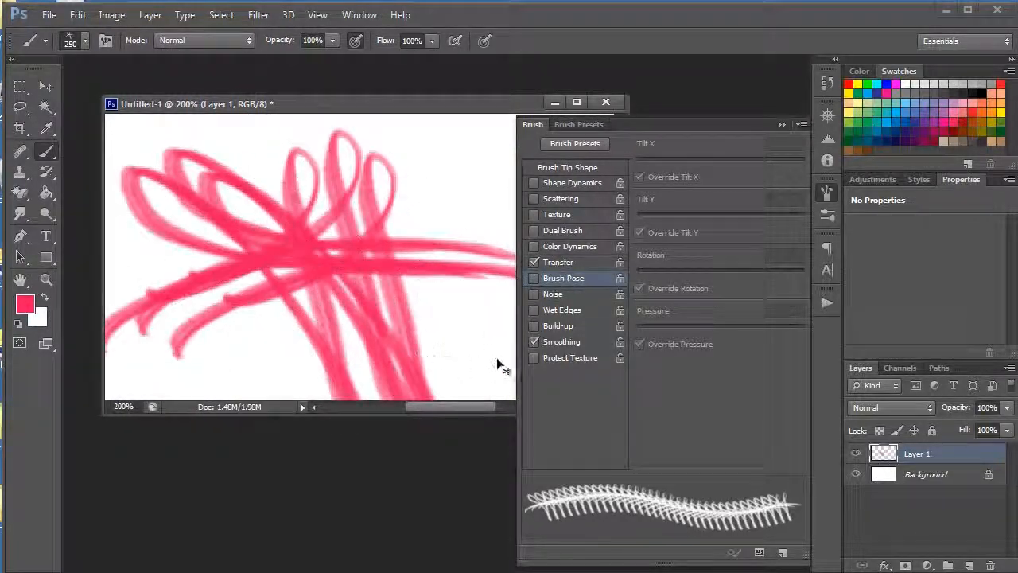
Undo the Smoothing comparison stroke, enable Texture and Protect Texture, and paint a test stroke that is undone.
{"action": "key", "text": "ctrl+z"}
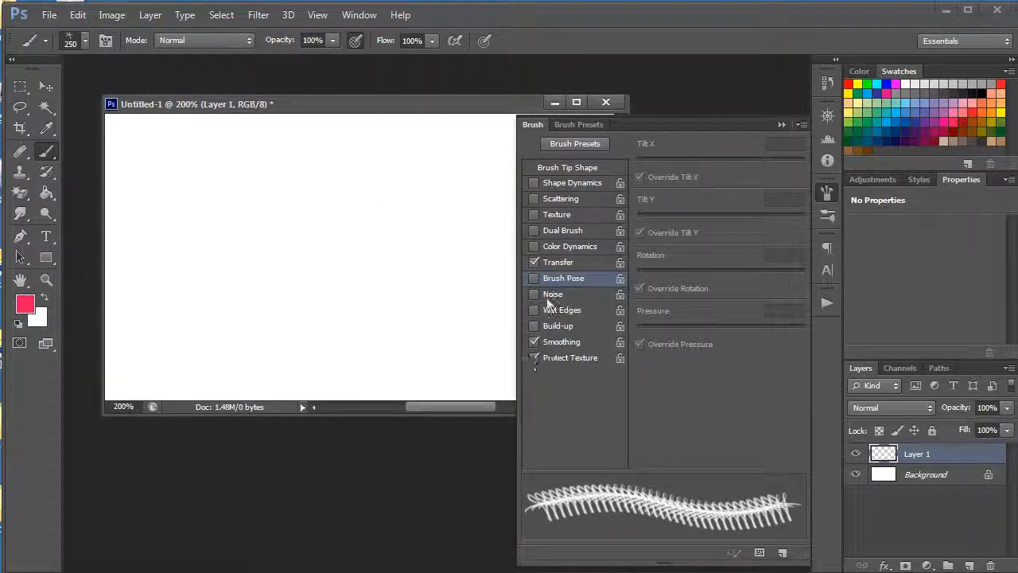
{"action": "left_click", "coordinate": [534, 215]}
{"action": "left_click", "coordinate": [533, 358]}
{"action": "left_click_drag", "start_coordinate": [334, 294], "coordinate": [438, 350]}
{"action": "key", "text": "ctrl+z"}
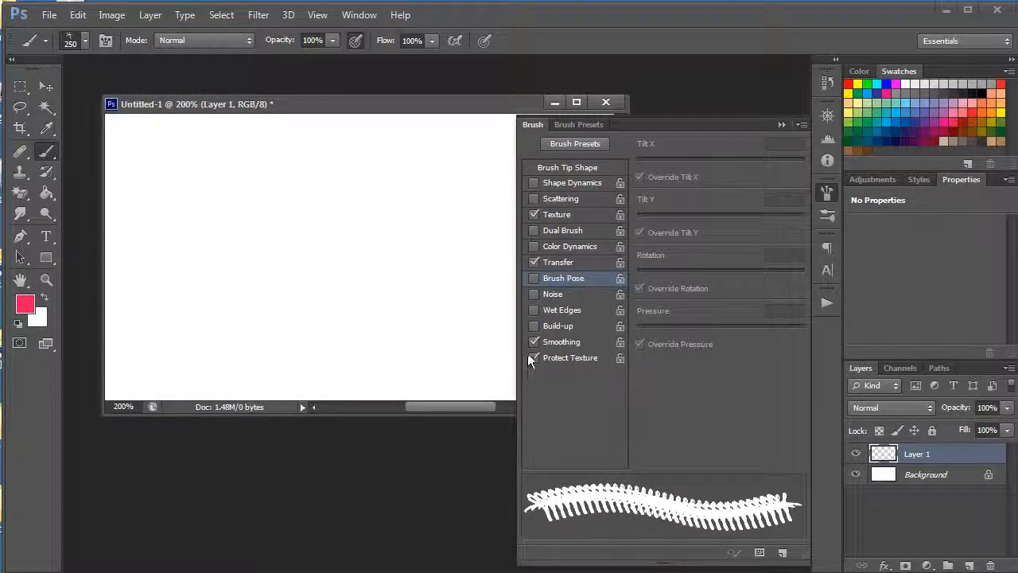
Paint a textured stroke with Protect Texture on, turn Protect Texture off, and paint another for comparison.
{"action": "left_click_drag", "start_coordinate": [302, 280], "coordinate": [404, 288]}
{"action": "left_click", "coordinate": [534, 358]}
{"action": "mouse_move", "coordinate": [302, 314]}
{"action": "left_mouse_down"}
{"action": "mouse_move", "coordinate": [342, 283]}
{"action": "mouse_move", "coordinate": [433, 283]}
{"action": "mouse_move", "coordinate": [450, 296]}
{"action": "left_mouse_up"}
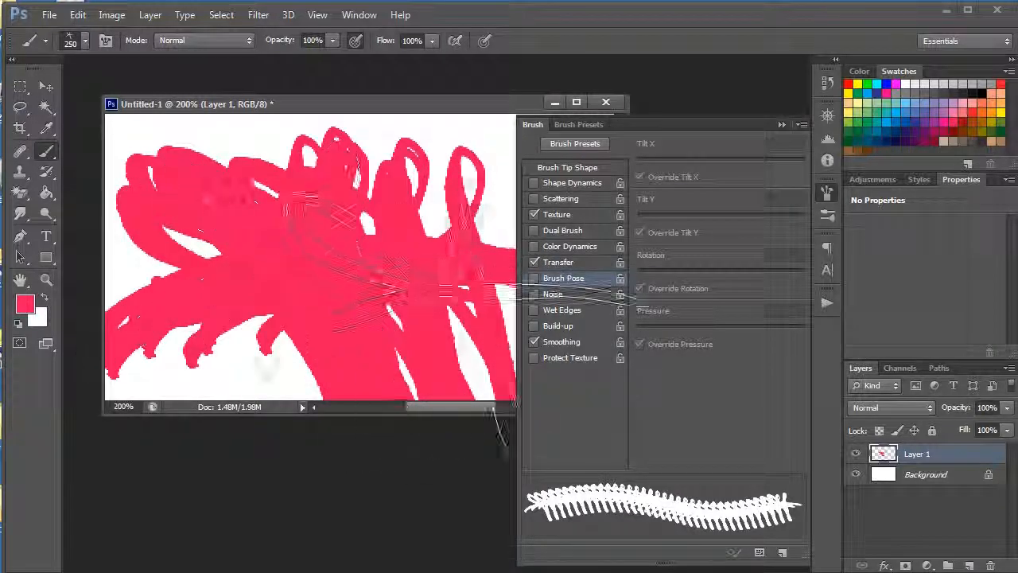
At 100% zoom, paint comparison strokes with Smoothing off, Smoothing on, and Texture off, leaving Texture enabled.
{"action": "key", "text": "ctrl+minus"}
{"action": "left_click", "coordinate": [538, 345]}
{"action": "mouse_move", "coordinate": [294, 203]}
{"action": "left_mouse_down"}
{"action": "mouse_move", "coordinate": [358, 187]}
{"action": "mouse_move", "coordinate": [453, 199]}
{"action": "left_mouse_up"}
{"action": "left_click", "coordinate": [536, 344]}
{"action": "mouse_move", "coordinate": [291, 286]}
{"action": "left_mouse_down"}
{"action": "mouse_move", "coordinate": [203, 280]}
{"action": "mouse_move", "coordinate": [401, 310]}
{"action": "left_mouse_up"}
{"action": "left_click", "coordinate": [534, 214]}
{"action": "mouse_move", "coordinate": [120, 135]}
{"action": "left_mouse_down"}
{"action": "mouse_move", "coordinate": [286, 231]}
{"action": "mouse_move", "coordinate": [461, 262]}
{"action": "left_mouse_up"}
{"action": "left_click", "coordinate": [533, 215]}
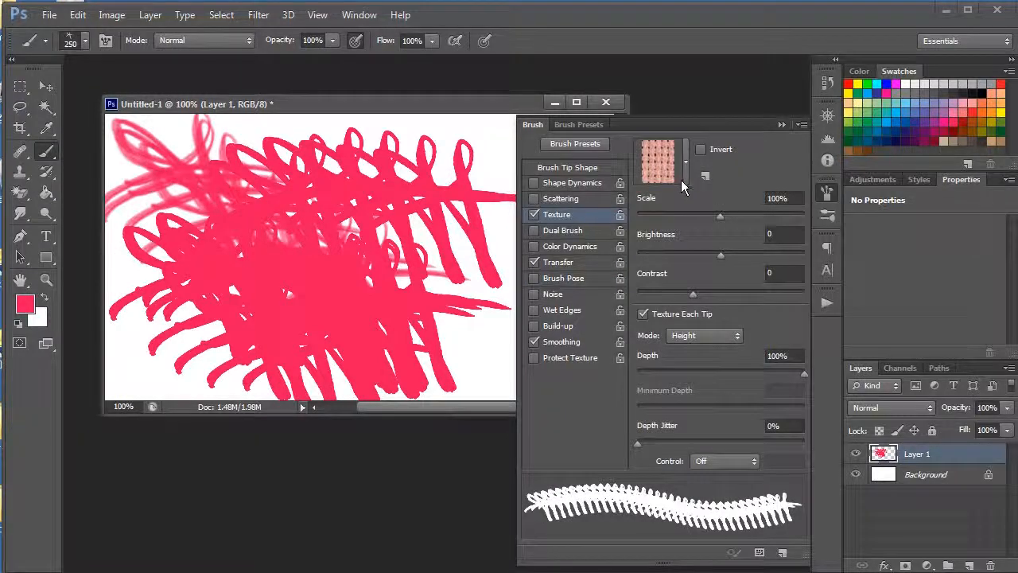
Inspect the overlapping test strokes at 300% zoom, return to 66.7%, and clear Layer 1.
{"action": "left_click", "coordinate": [446, 249]}
{"action": "left_click", "coordinate": [450, 265]}
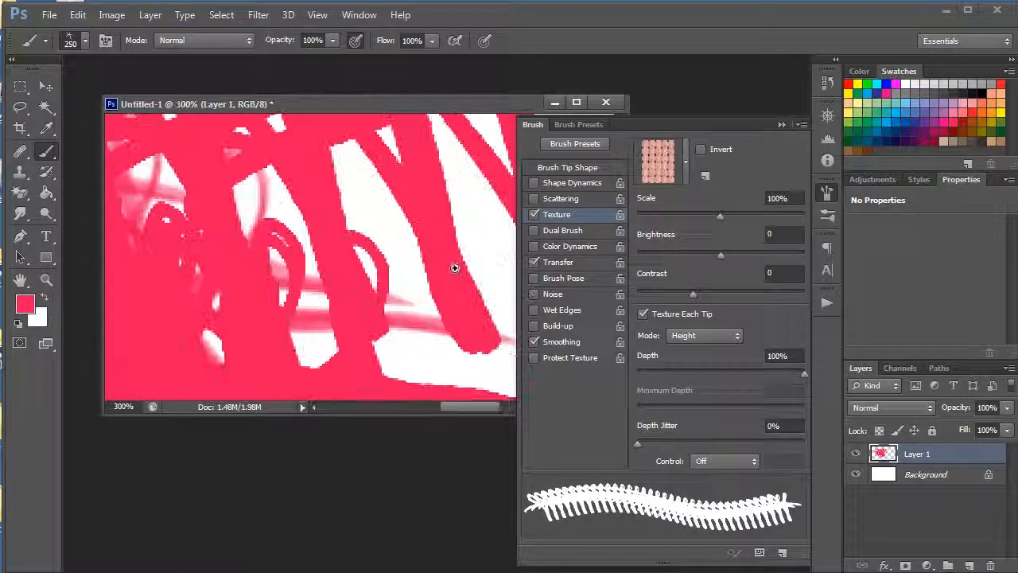
{"action": "left_click", "coordinate": [440, 326], "text": "alt"}
{"action": "left_click", "coordinate": [441, 326], "text": "alt"}
{"action": "left_click", "coordinate": [441, 325], "text": "alt"}
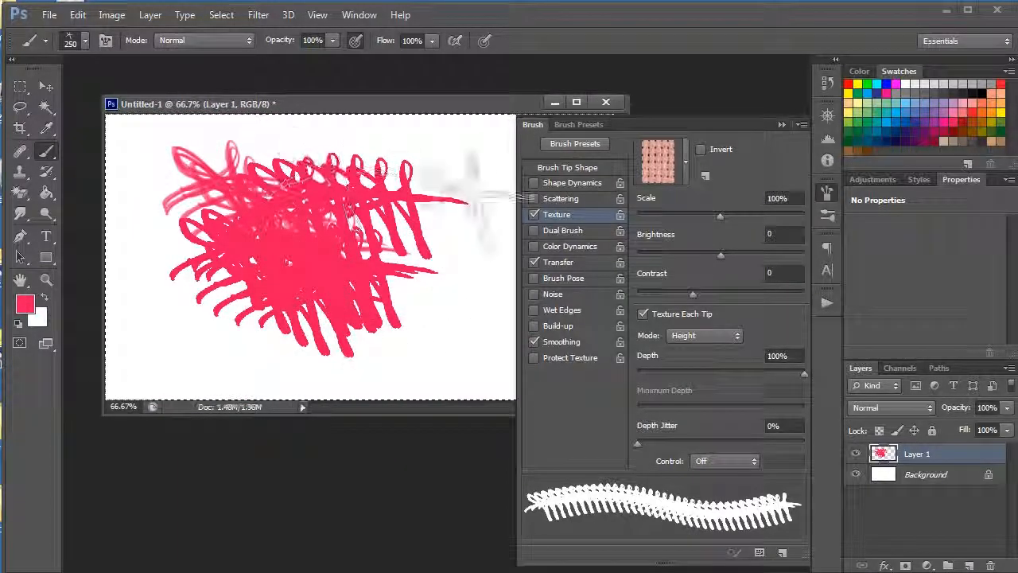
{"action": "key", "text": "Delete"}
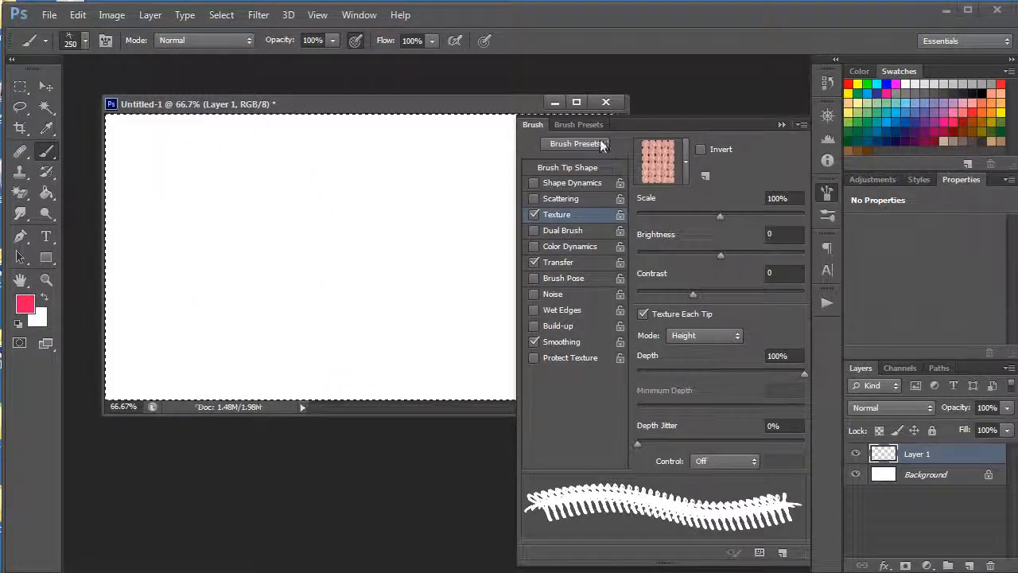
Reset all locked brush settings and browse the list of brush presets.
{"action": "left_click", "coordinate": [801, 125]}
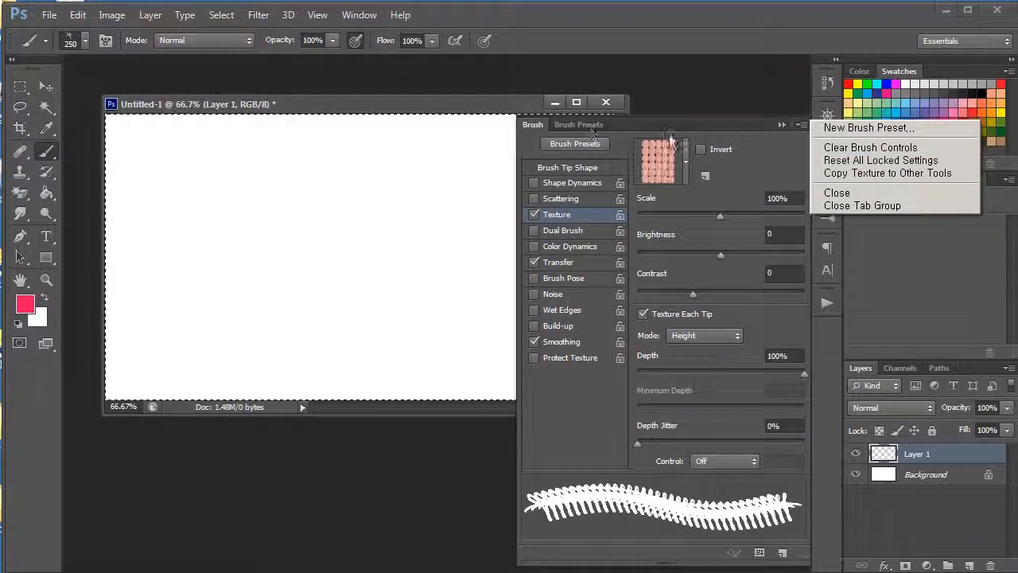
{"action": "left_click", "coordinate": [855, 161]}
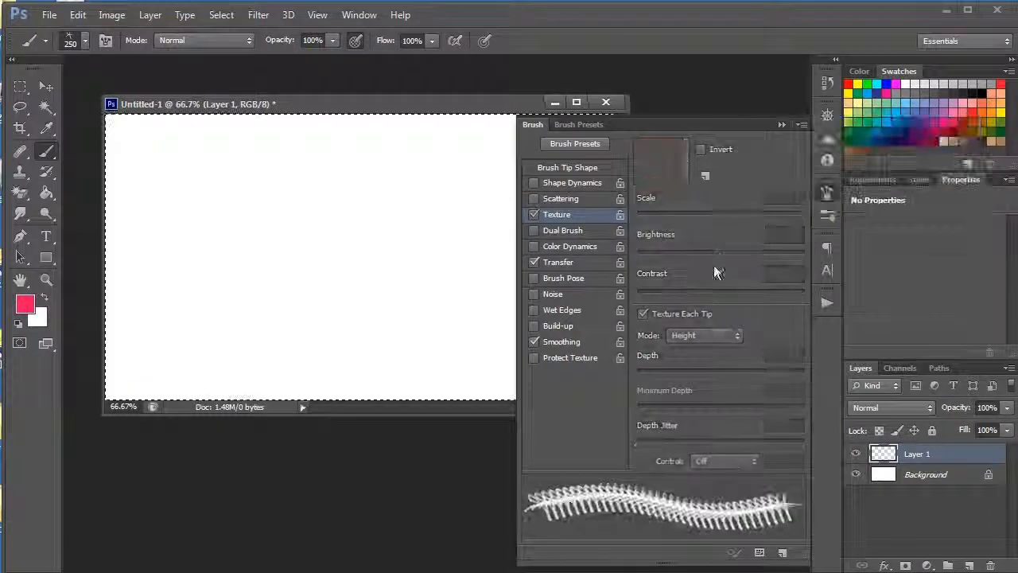
{"action": "left_click", "coordinate": [585, 126]}
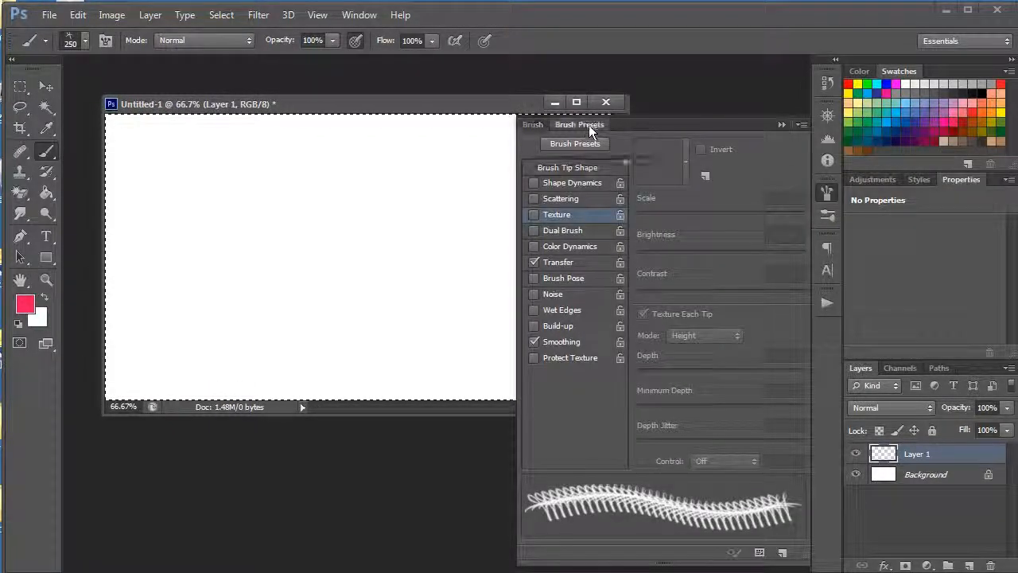
{"action": "mouse_move", "coordinate": [803, 487]}
{"action": "left_mouse_down"}
{"action": "mouse_move", "coordinate": [795, 262]}
{"action": "mouse_move", "coordinate": [802, 467]}
{"action": "left_mouse_up"}
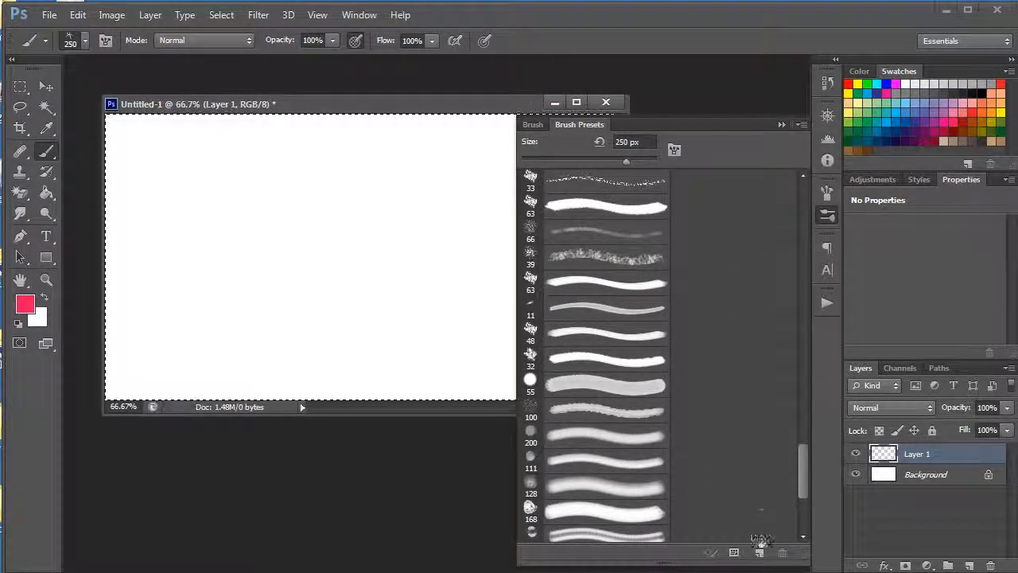
Open the Preset Manager and view the Swatches and Styles presets before returning to Brushes.
{"action": "left_click", "coordinate": [734, 554]}
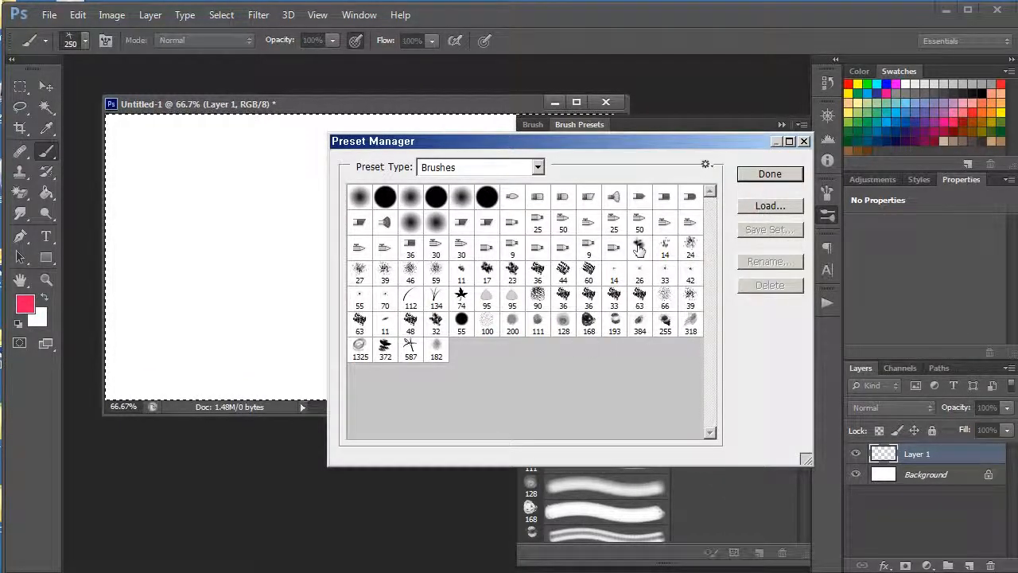
{"action": "left_click", "coordinate": [538, 167]}
{"action": "left_click", "coordinate": [494, 197]}
{"action": "left_click", "coordinate": [502, 168]}
{"action": "left_click", "coordinate": [493, 222]}
{"action": "left_click", "coordinate": [517, 167]}
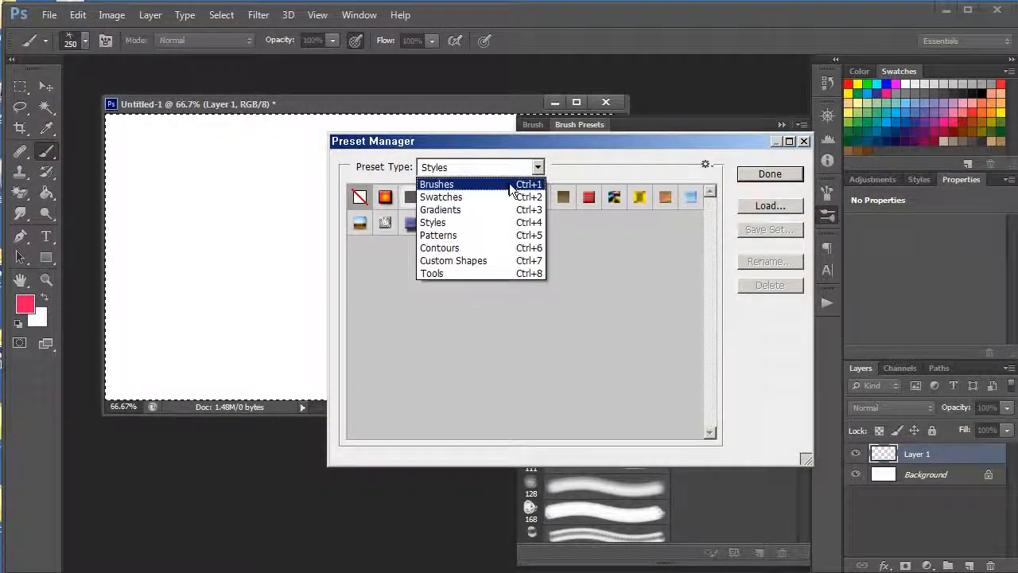
{"action": "left_click", "coordinate": [509, 183]}
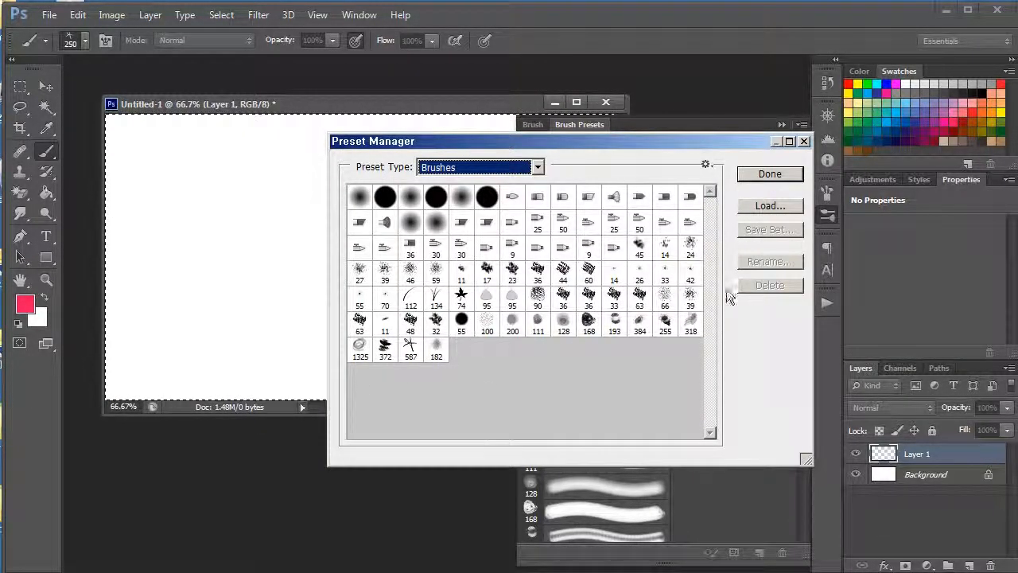
Open and cancel the brush loading dialog, close the Preset Manager, and return to the Brush settings.
{"action": "left_click", "coordinate": [770, 208]}
{"action": "key", "text": "Escape"}
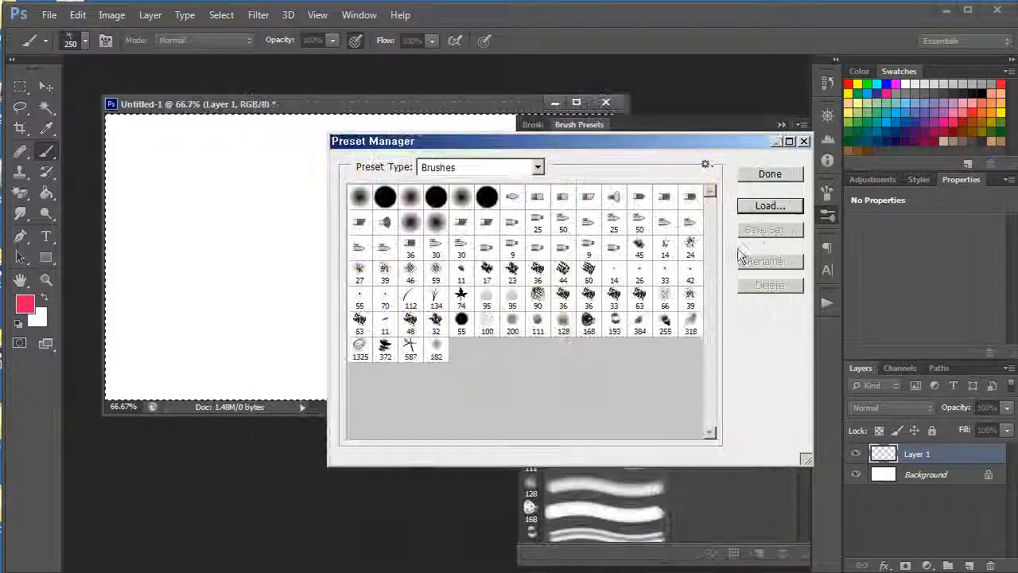
{"action": "left_click", "coordinate": [791, 173]}
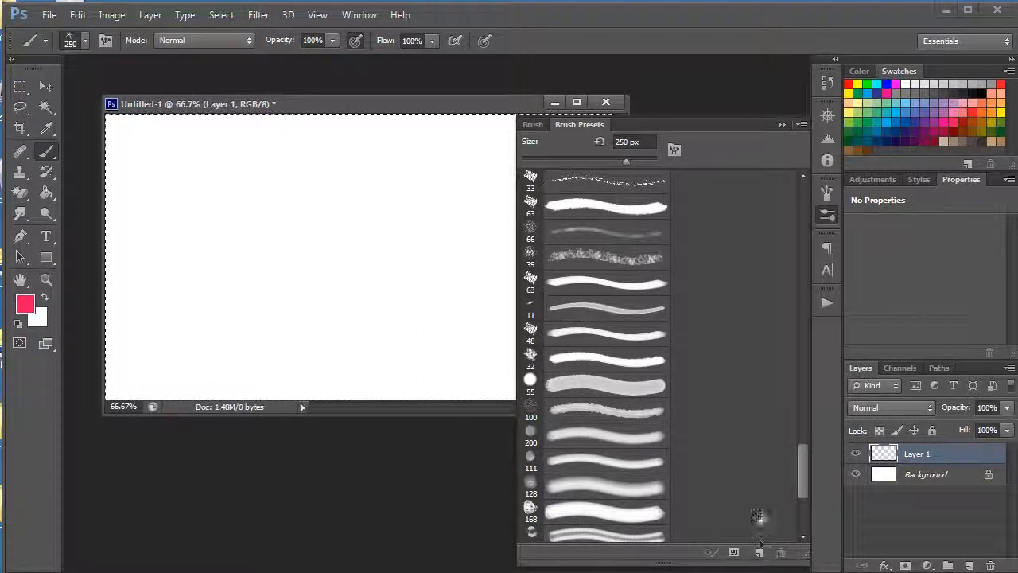
{"action": "left_click", "coordinate": [533, 125]}
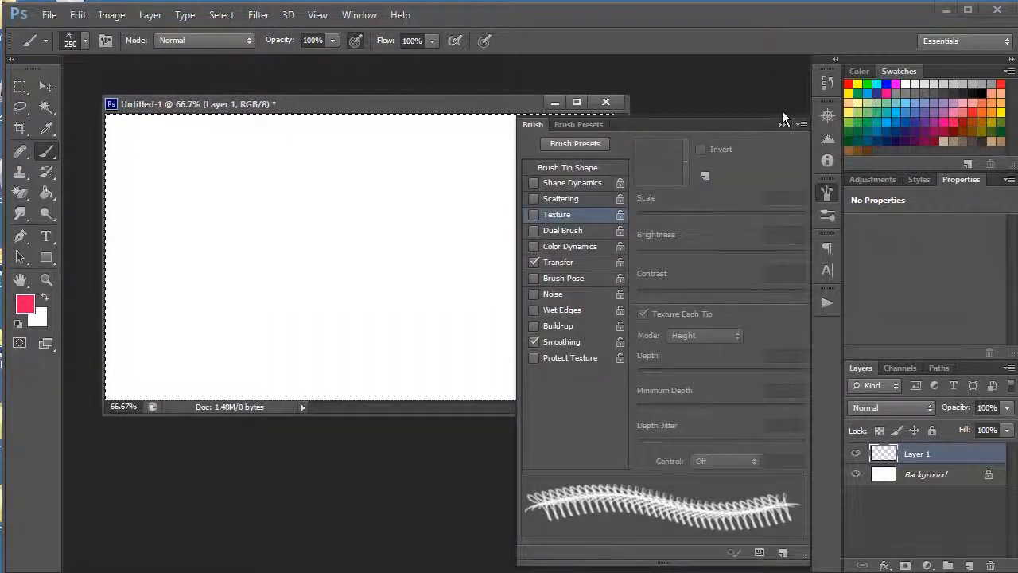
Reset the brush library to the default brushes from the brush preset picker.
{"action": "left_click", "coordinate": [86, 40]}
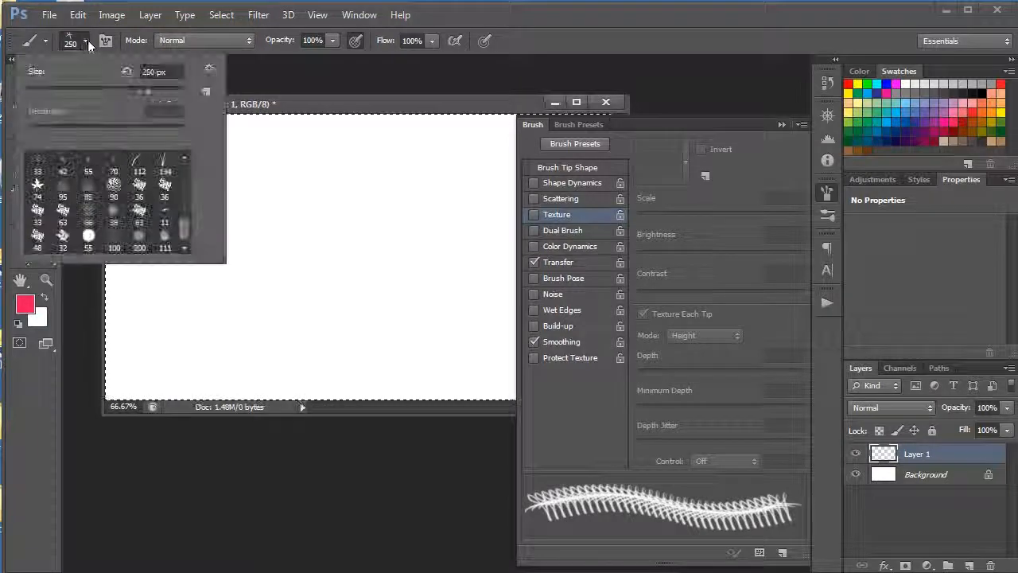
{"action": "left_click", "coordinate": [210, 67]}
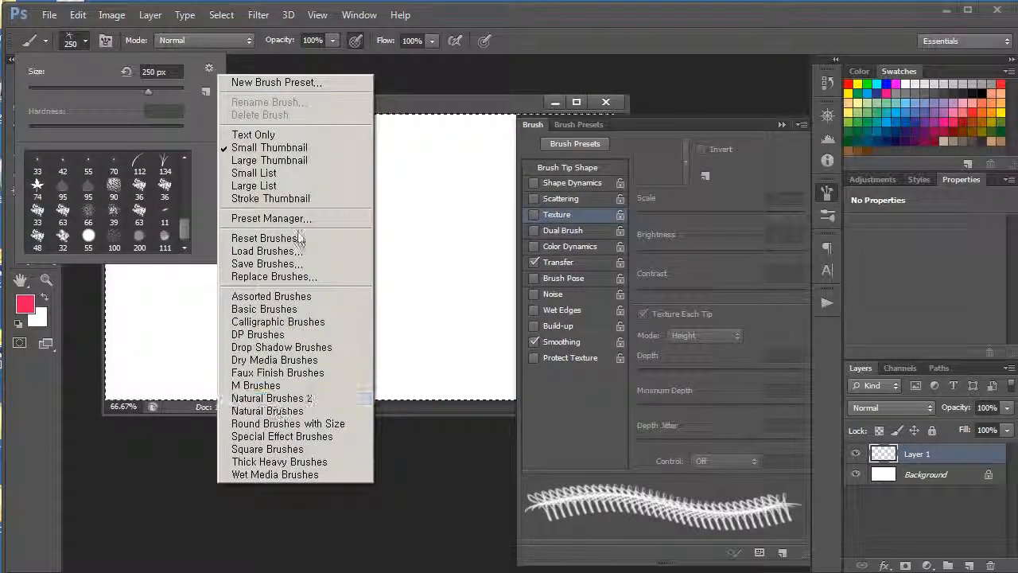
{"action": "left_click", "coordinate": [239, 238]}
{"action": "left_click", "coordinate": [447, 233]}
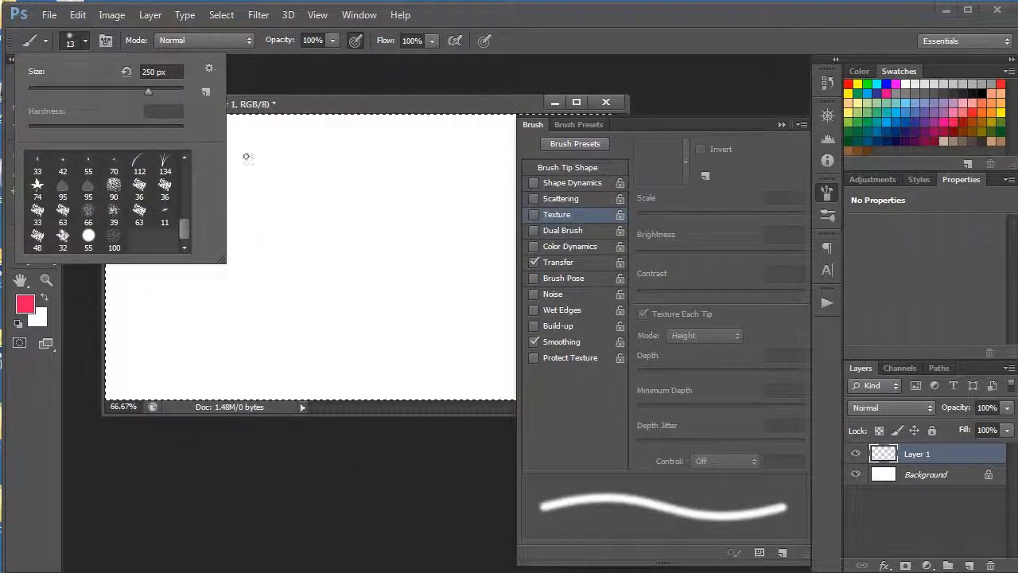
Show the brush presets as Large Thumbnail, and switch the display back to Small Thumbnail.
{"action": "left_click", "coordinate": [209, 68]}
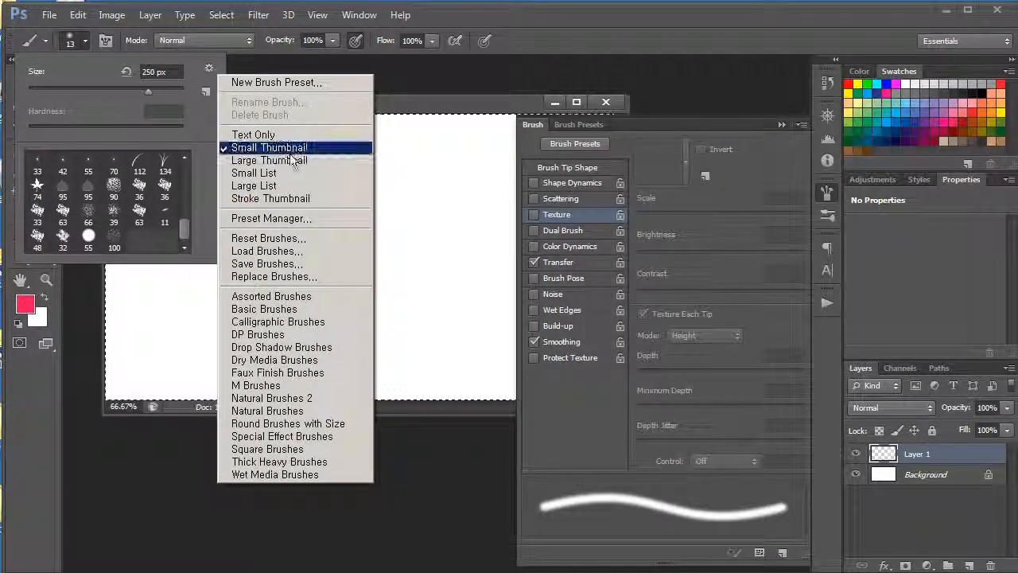
{"action": "left_click", "coordinate": [269, 160]}
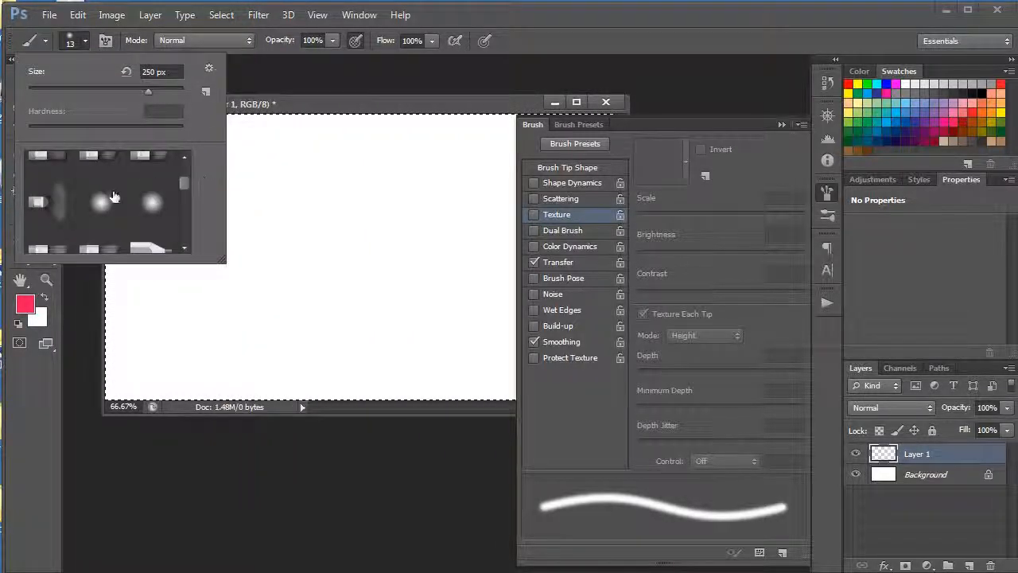
{"action": "left_click", "coordinate": [208, 68]}
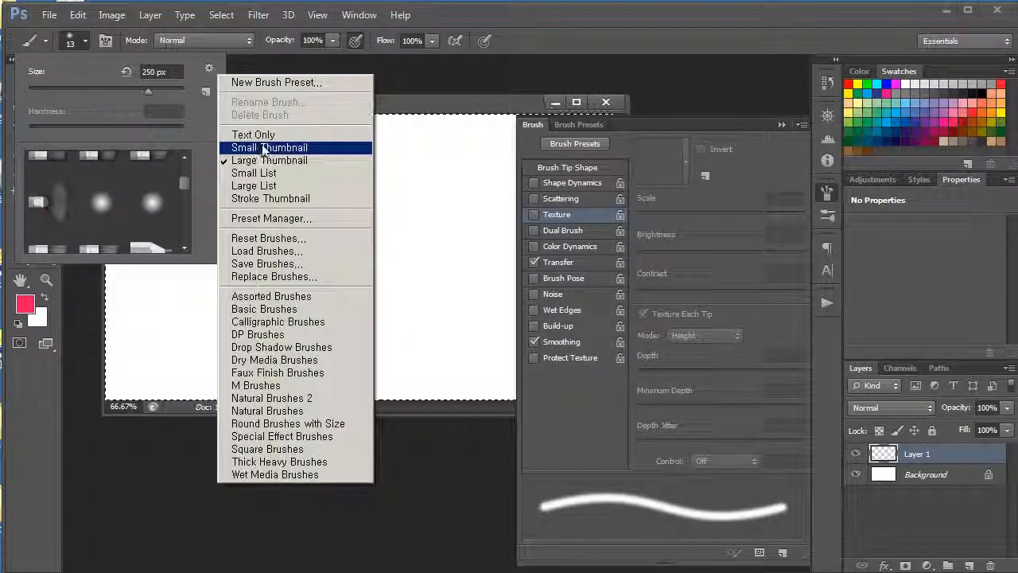
{"action": "left_click", "coordinate": [269, 147]}
Replace the current brushes with the Calligraphic Brushes set.
{"action": "left_click", "coordinate": [207, 69]}
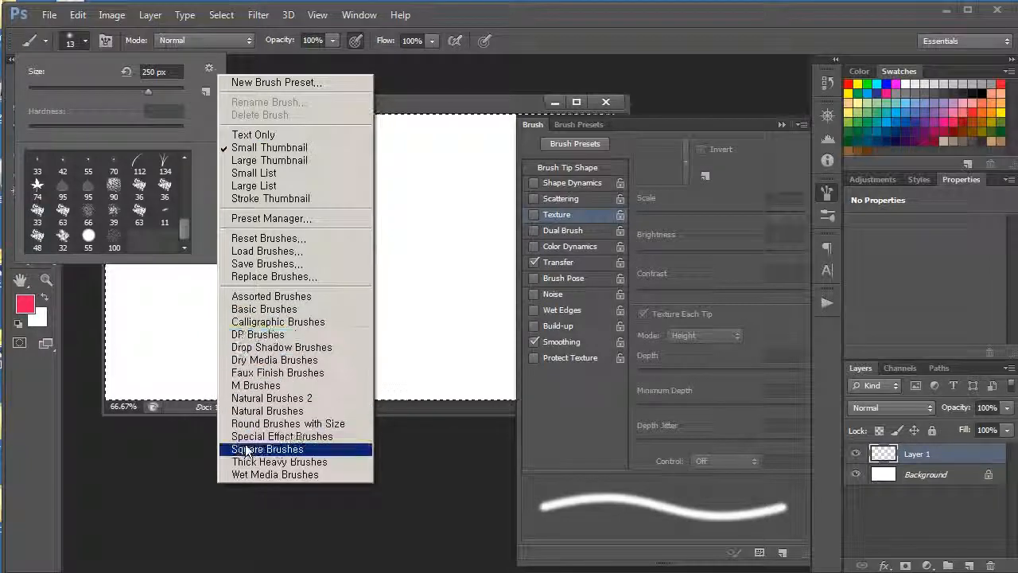
{"action": "left_click", "coordinate": [280, 322]}
{"action": "key", "text": "Return"}
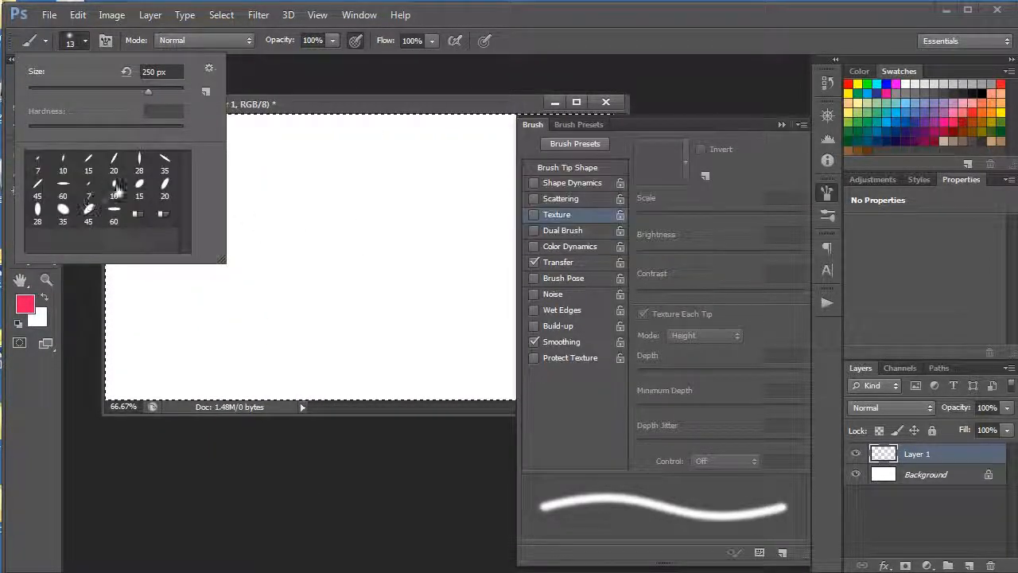
Replace the calligraphic set with the default brushes.
{"action": "left_click", "coordinate": [209, 67]}
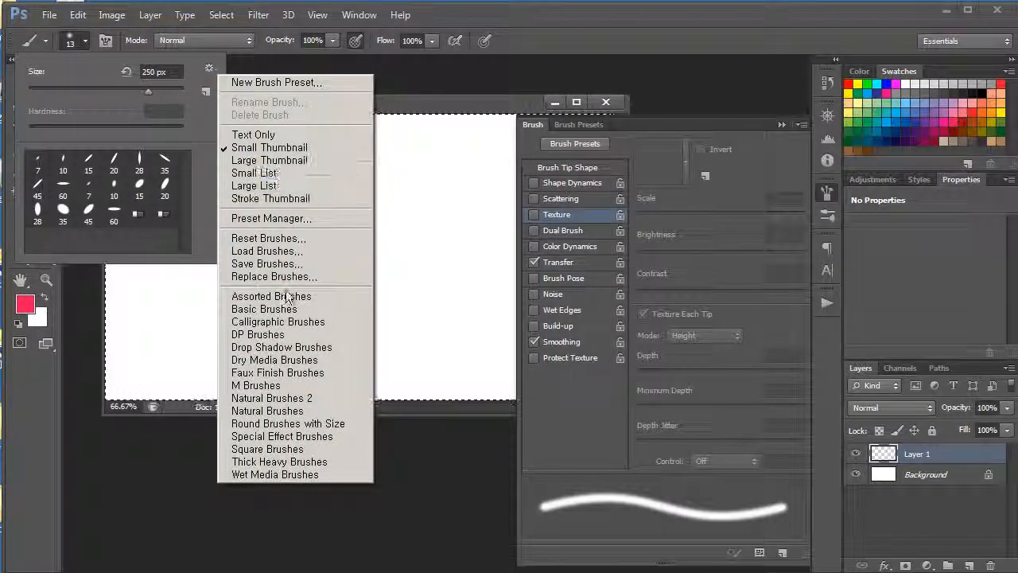
{"action": "left_click", "coordinate": [291, 238]}
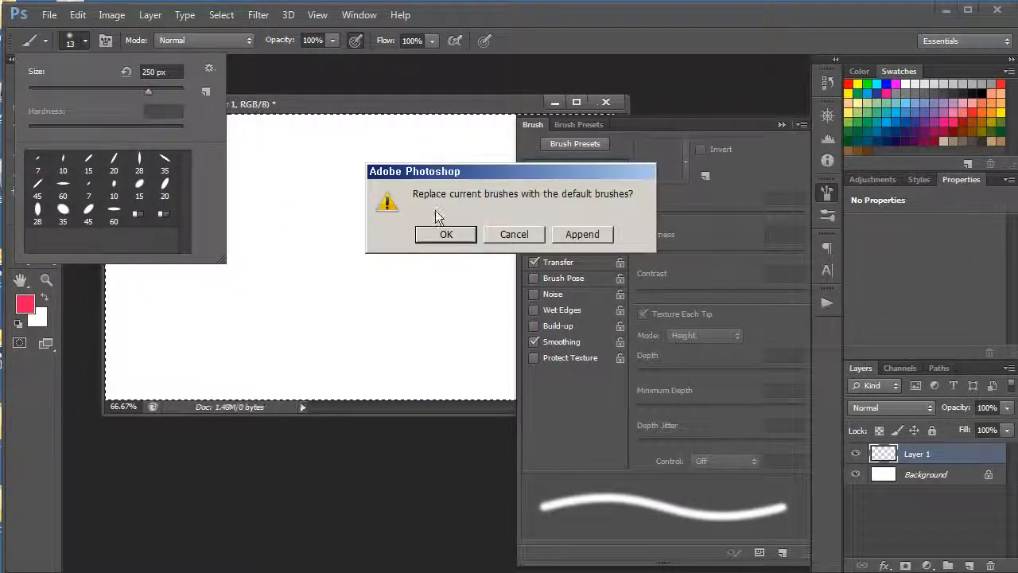
{"action": "left_click", "coordinate": [461, 233]}
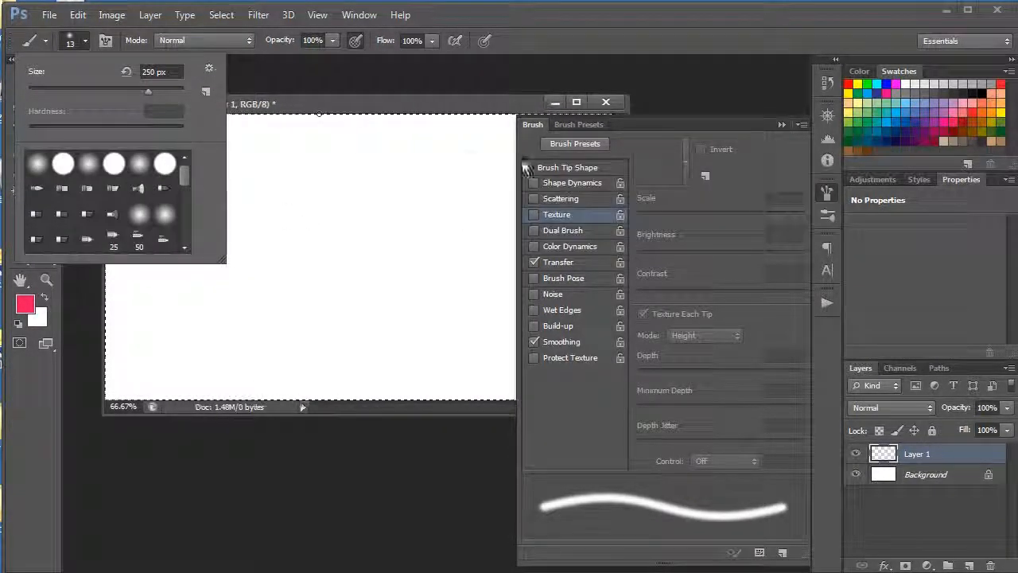